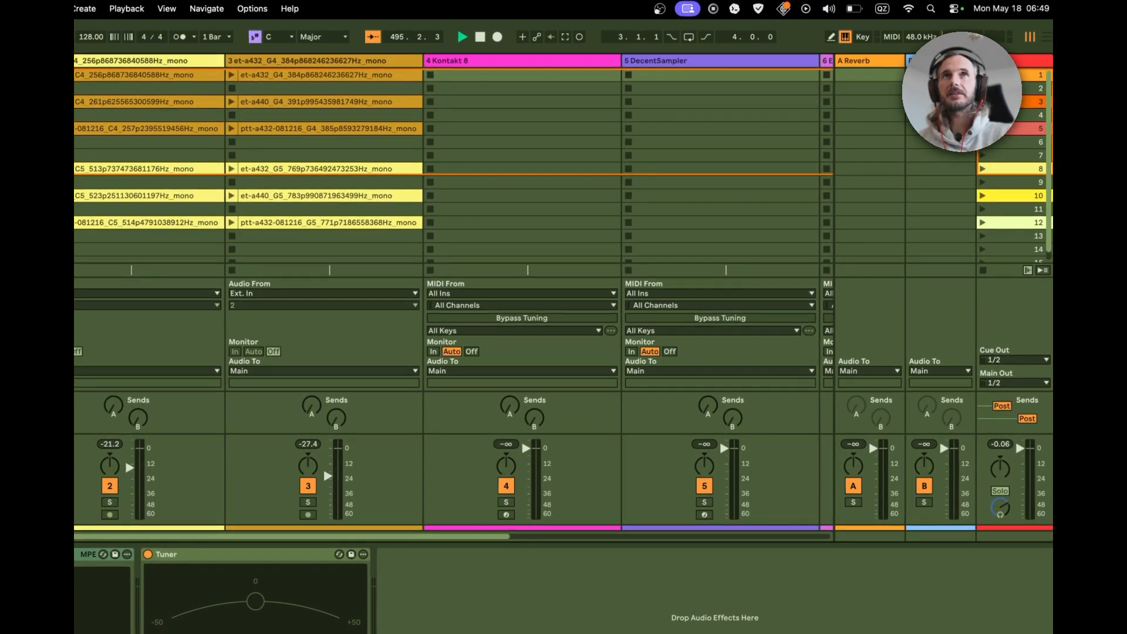
Open the Main track's sosci oscilloscope window and reposition it clear of the clips on tracks 2 and 3
click(1001, 61)
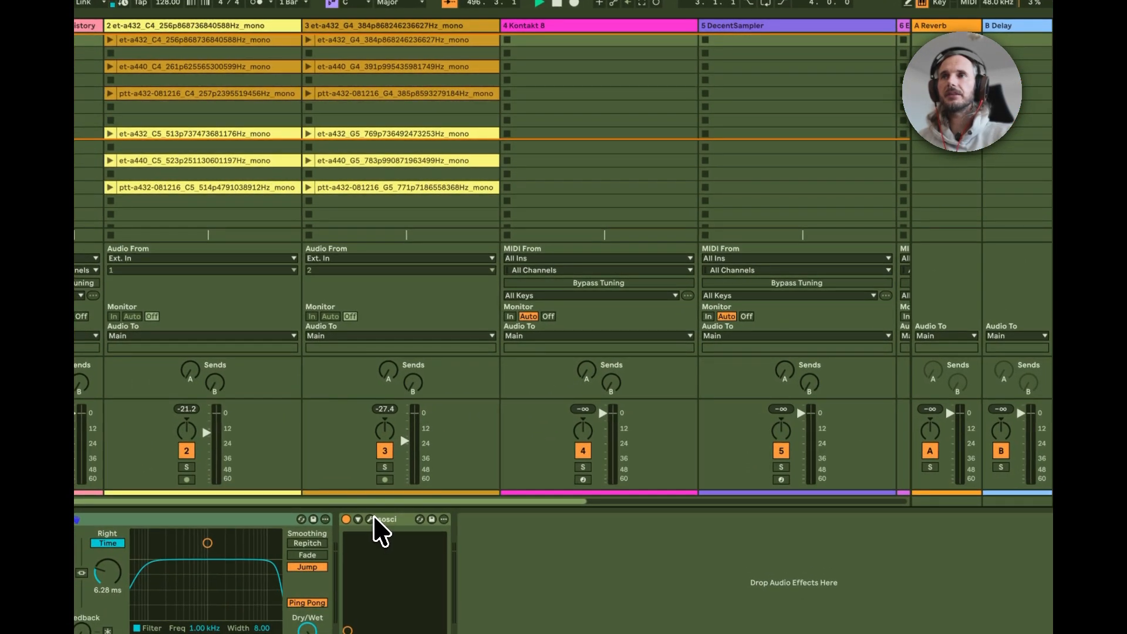
click(371, 519)
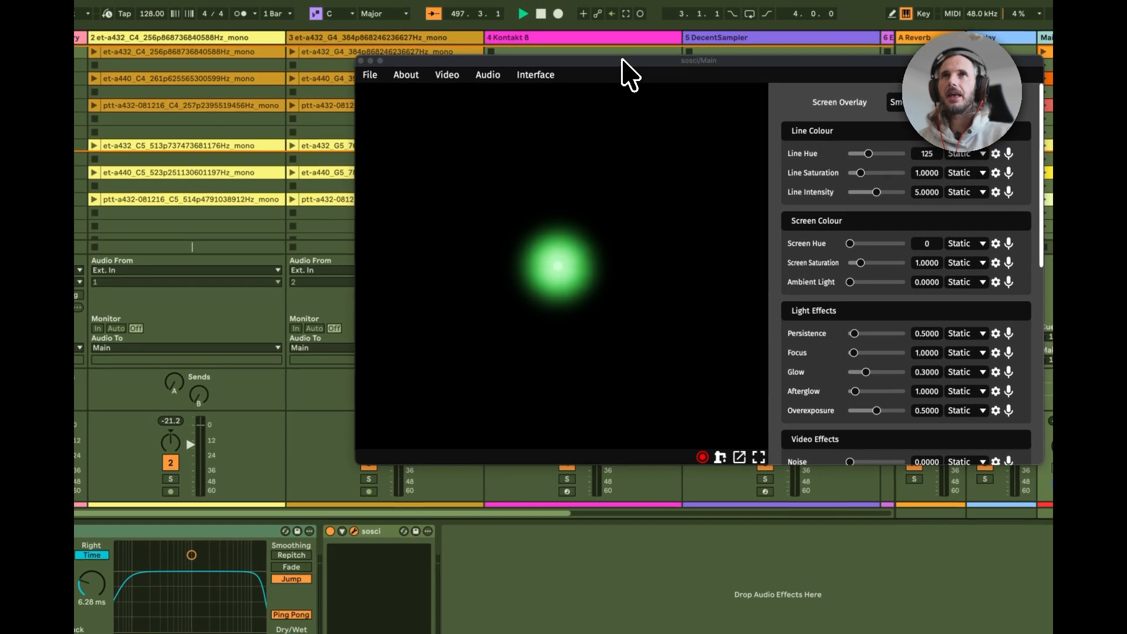
drag(622, 59, 771, 191)
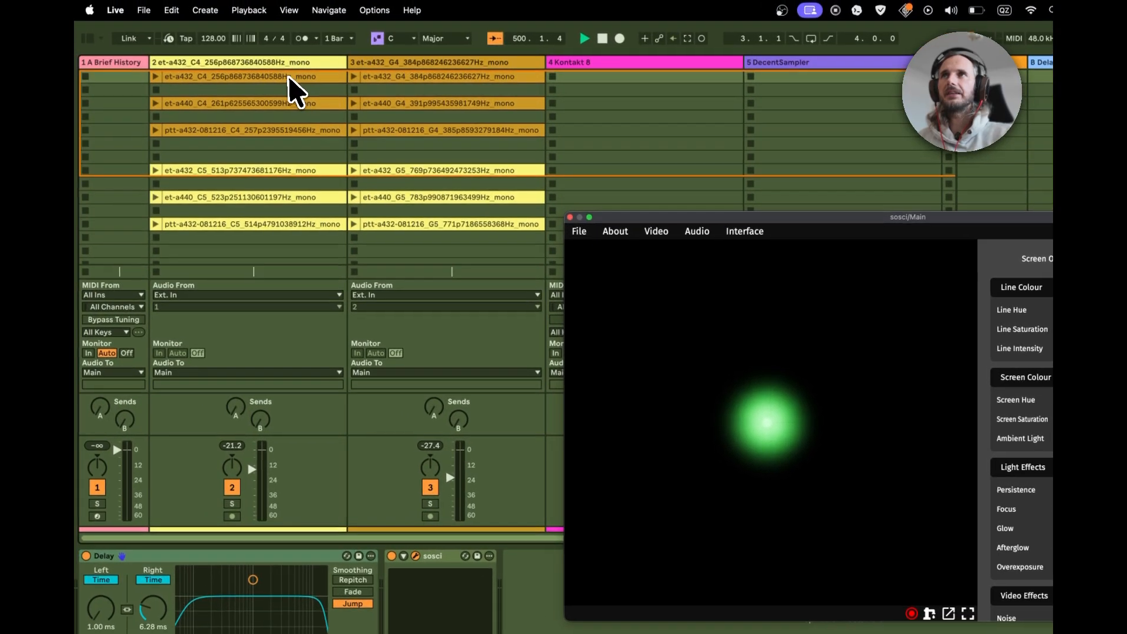
Inspect the et-a432 C4 and G4 tone clips in scene 1
click(224, 52)
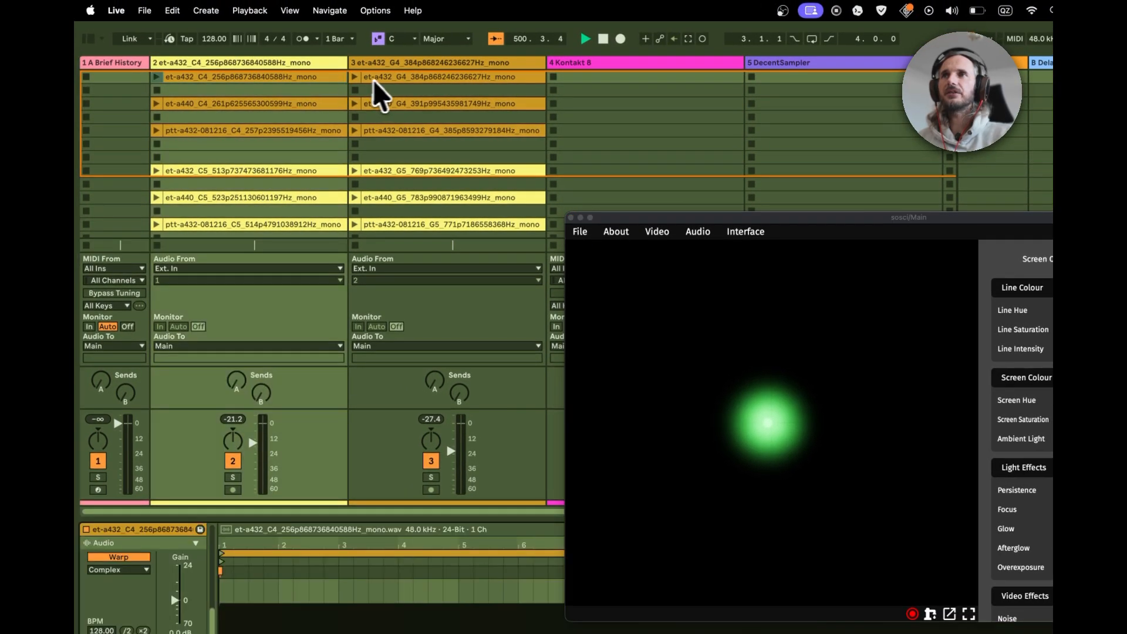
click(390, 76)
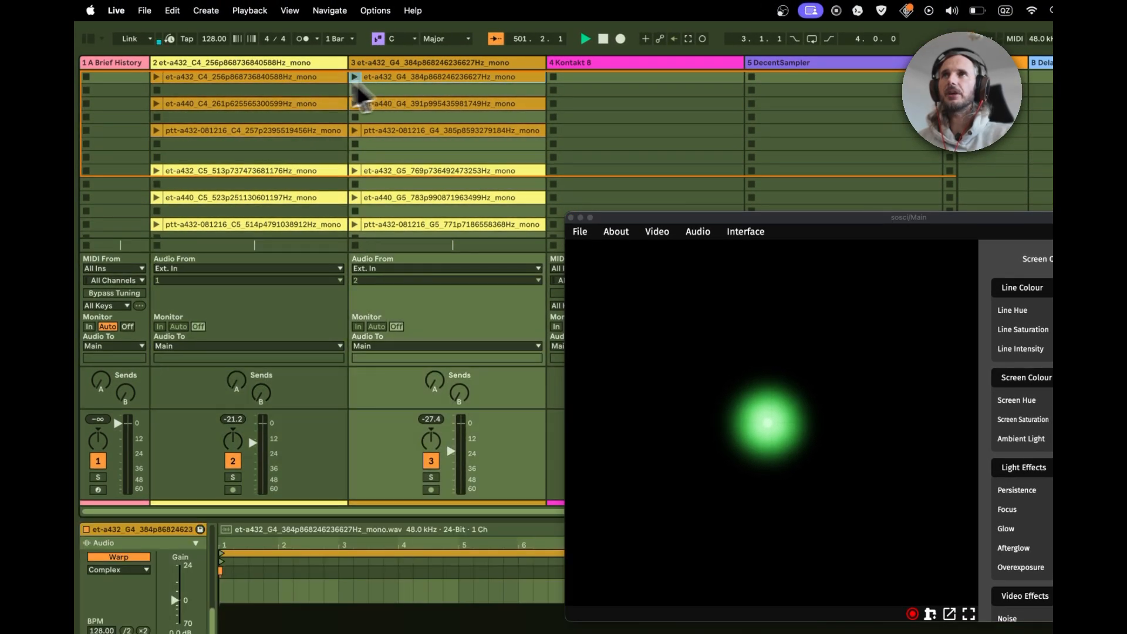
click(271, 77)
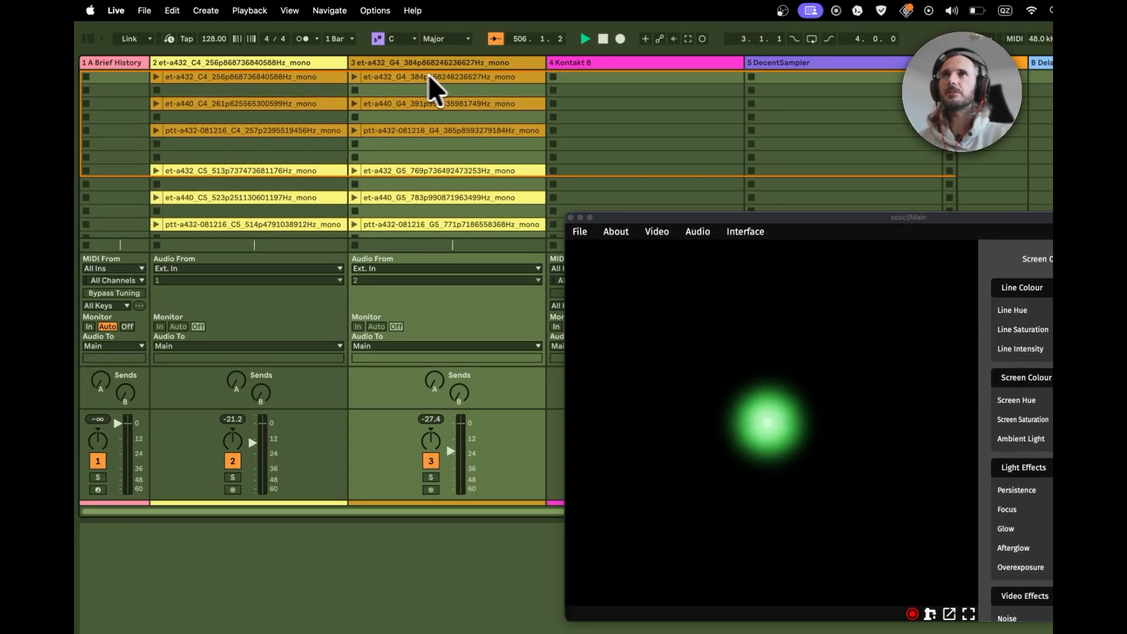
click(240, 76)
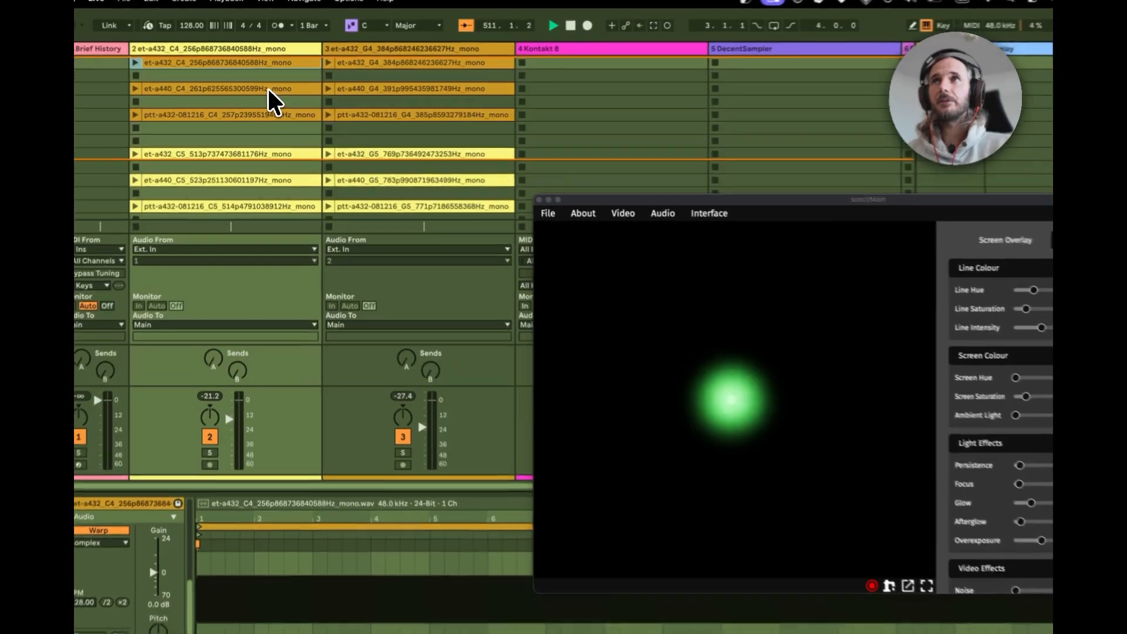
Compare the et-a440 and ptt-a432-081216 C4 and G4 tone clips with the et-a432 ones
click(270, 92)
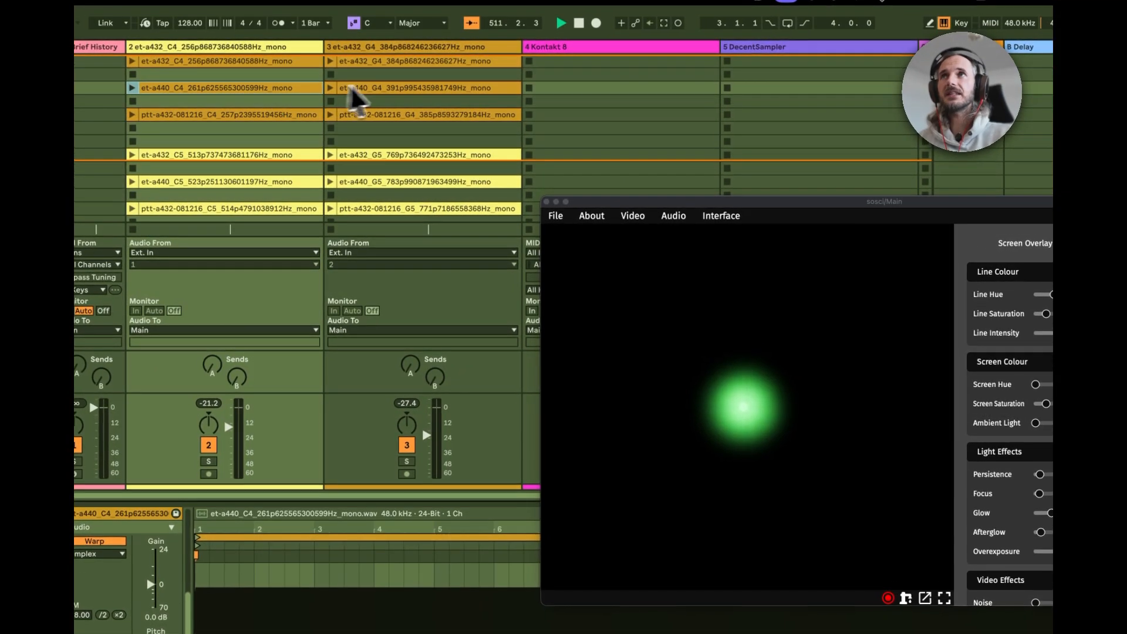
click(418, 86)
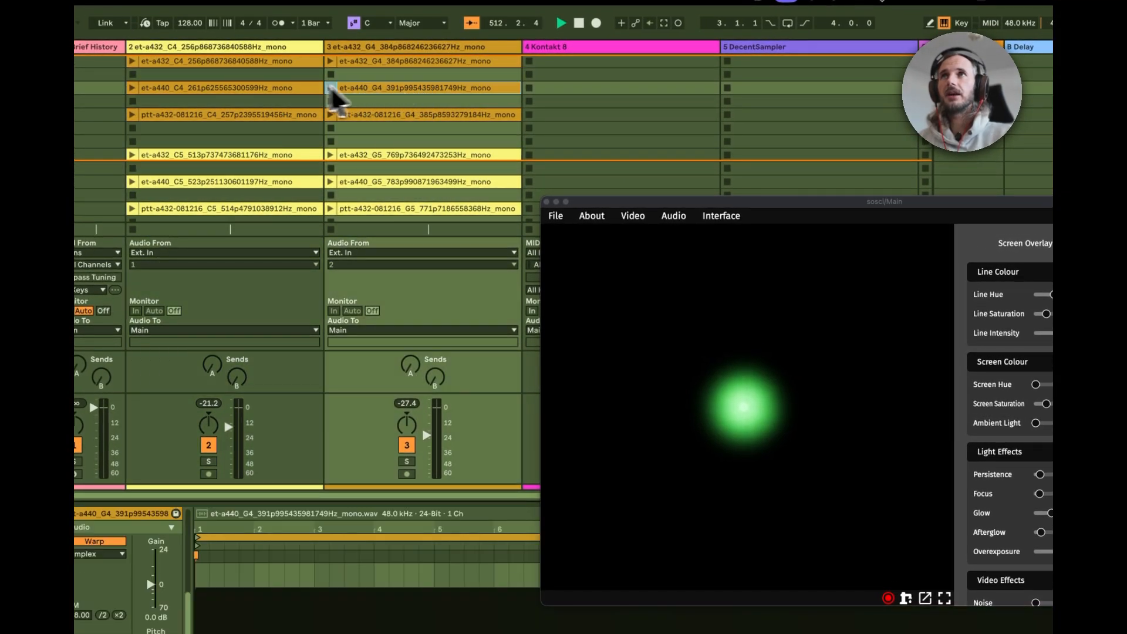
click(332, 88)
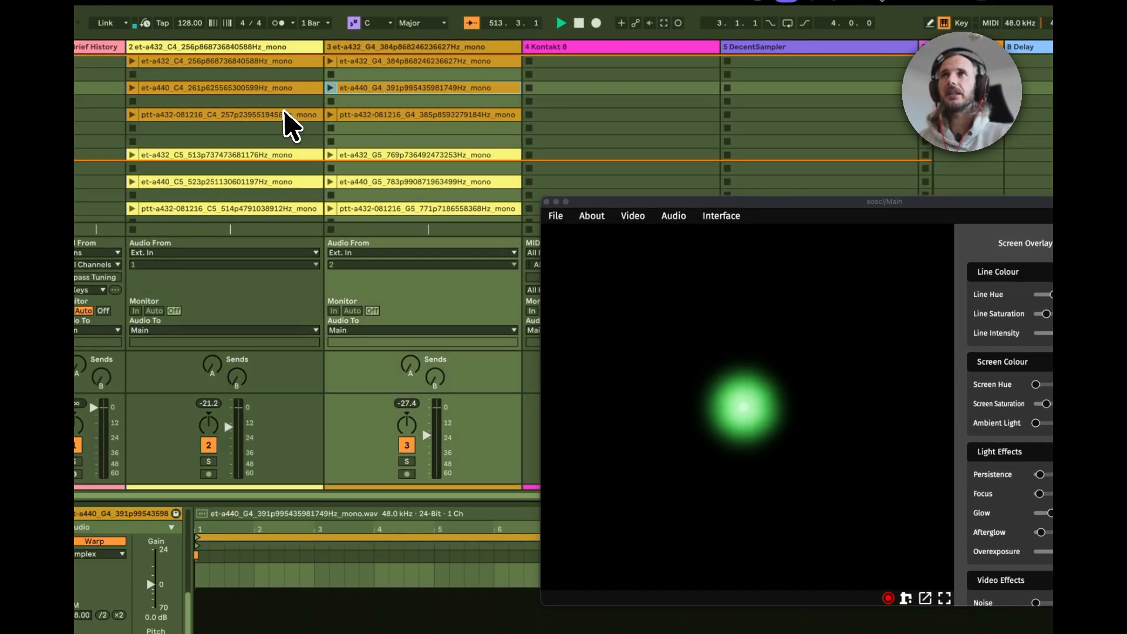
click(282, 112)
click(381, 115)
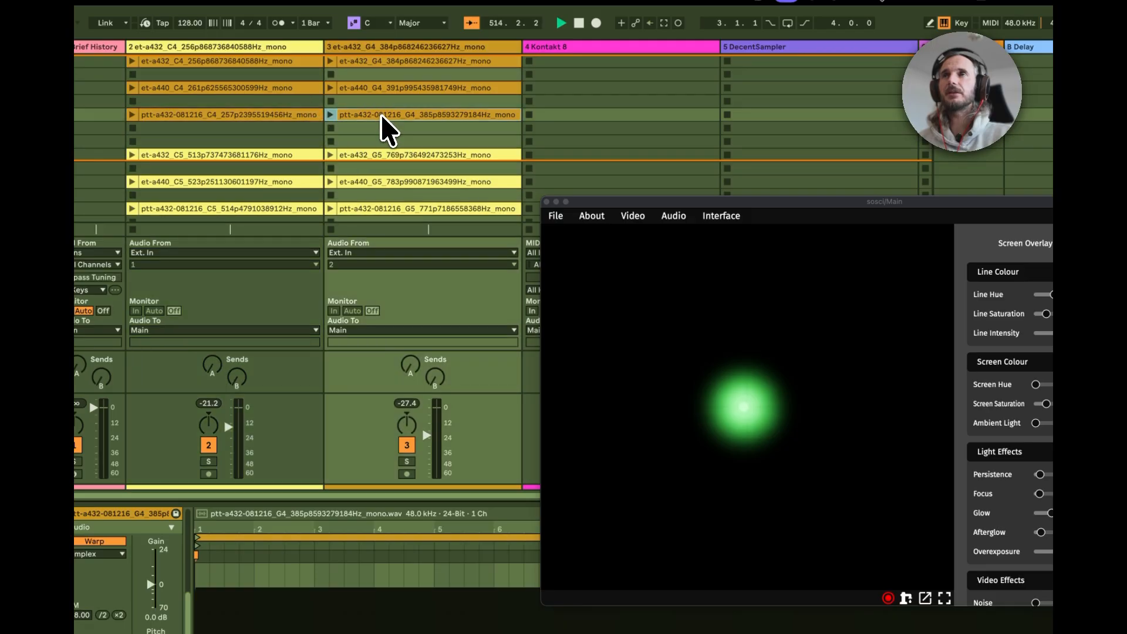
click(293, 87)
click(354, 88)
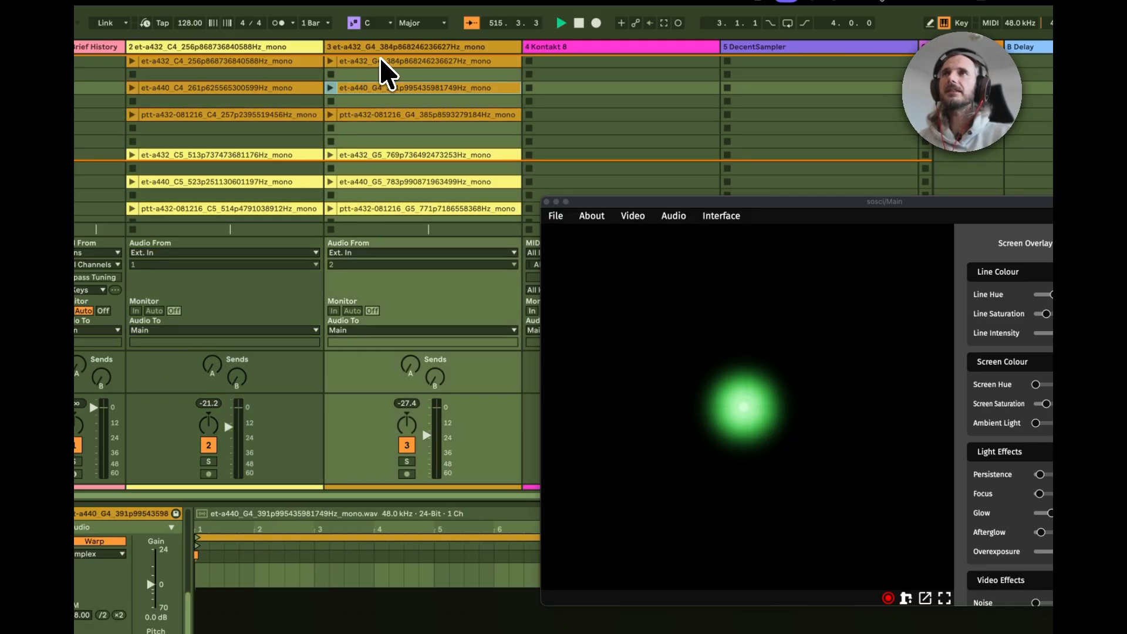
click(379, 61)
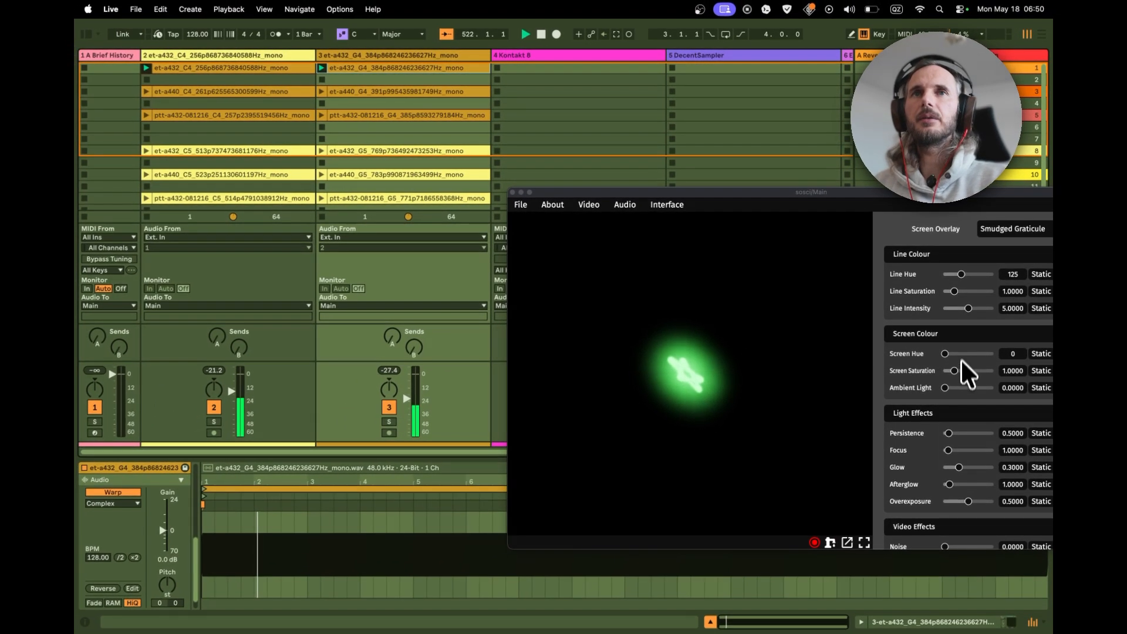
Enlarge the sosci oscilloscope figure by raising the linked X and Y image scale to 2.8534
scroll(946, 473, down, 4)
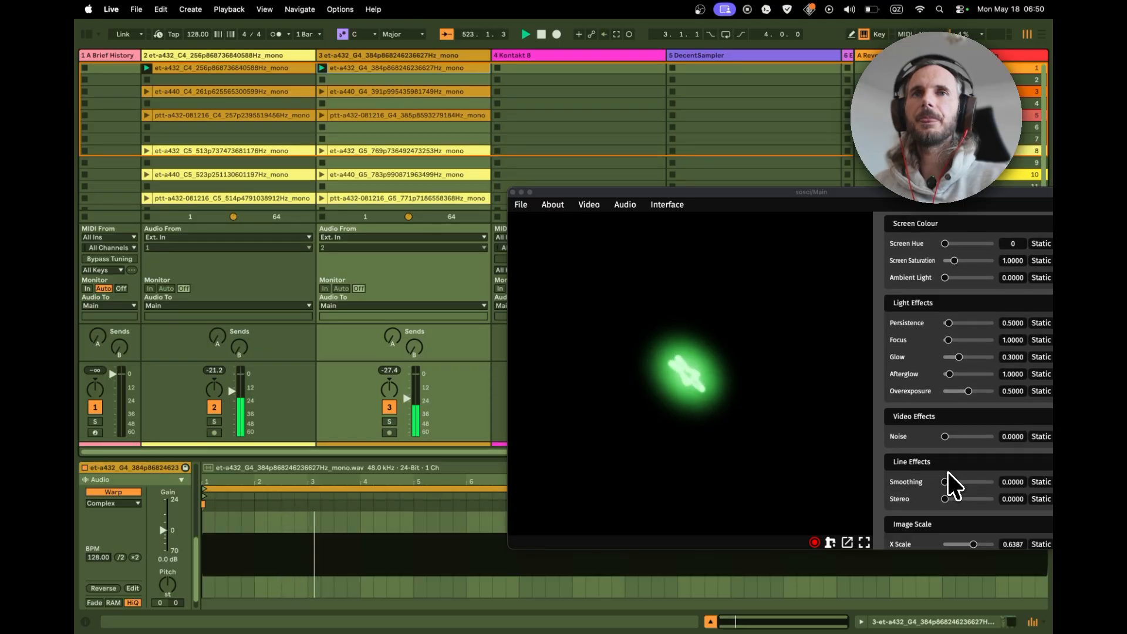
scroll(944, 472, down, 5)
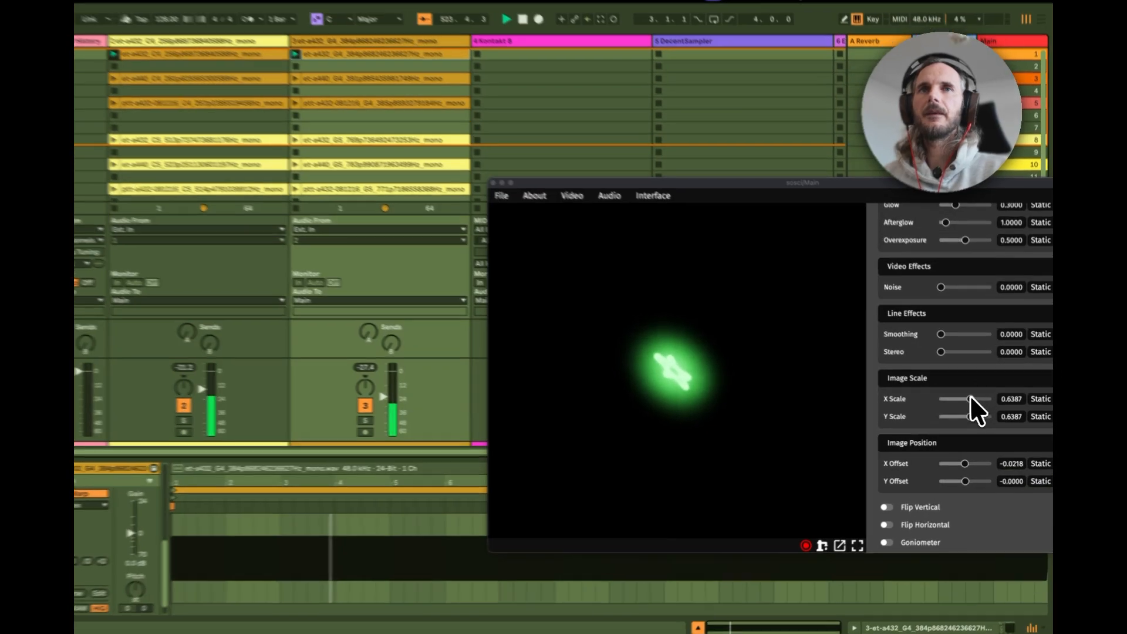
drag(973, 400, 991, 403)
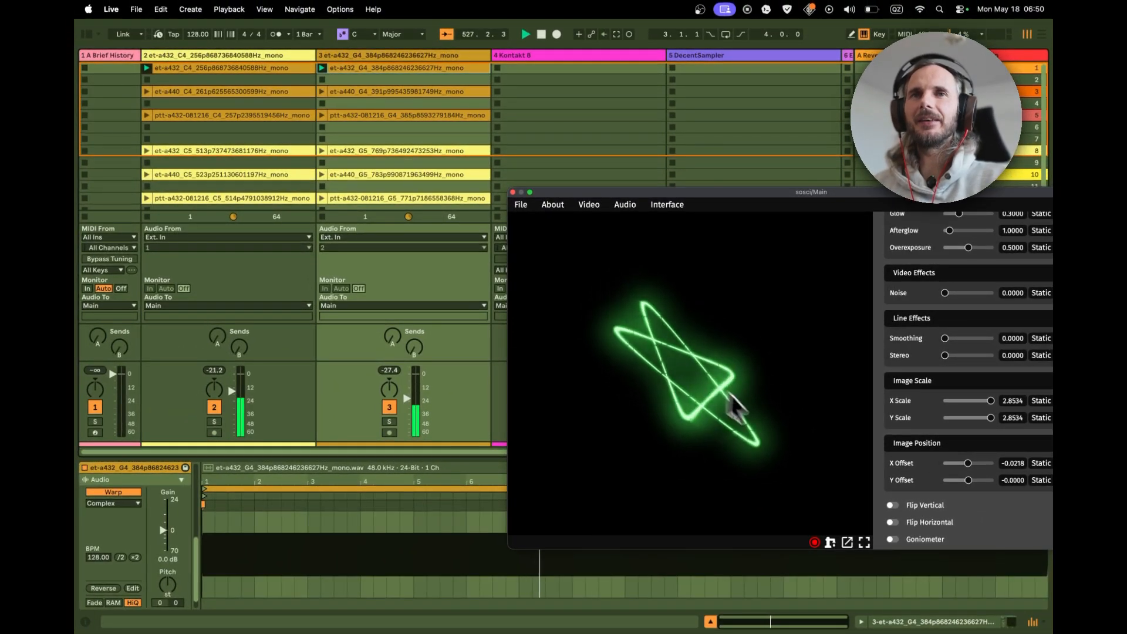
View the scene 1 tones with Sweep on at image scale 0.7254, and with Sweep off at scale 2.6456
scroll(919, 473, down, 1)
scroll(919, 473, down, 5)
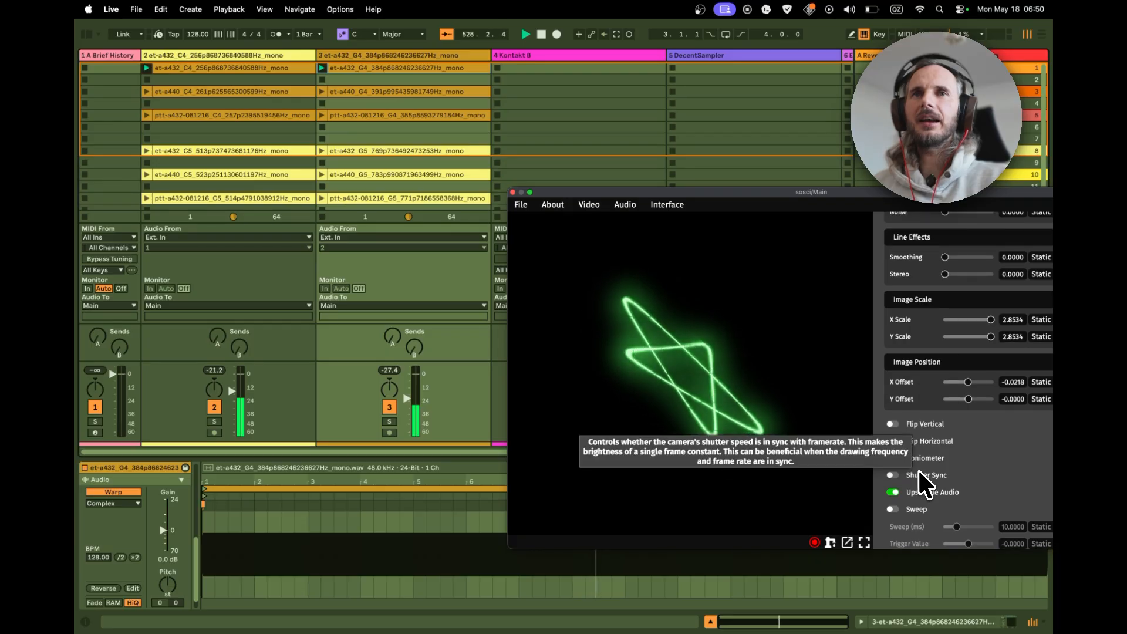
click(892, 510)
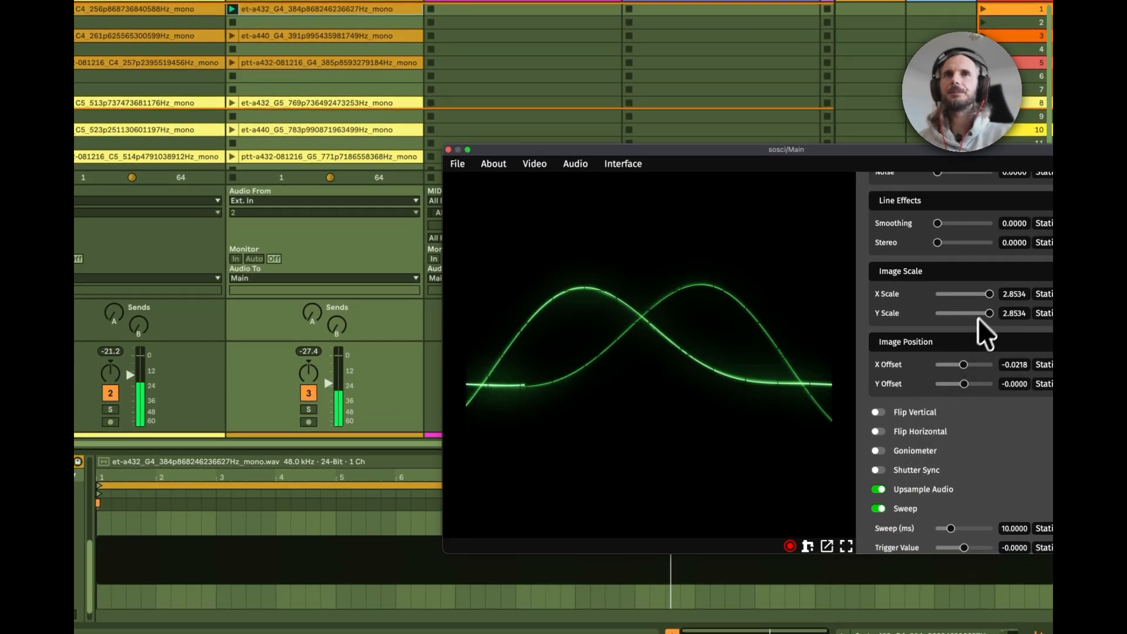
drag(990, 294, 970, 298)
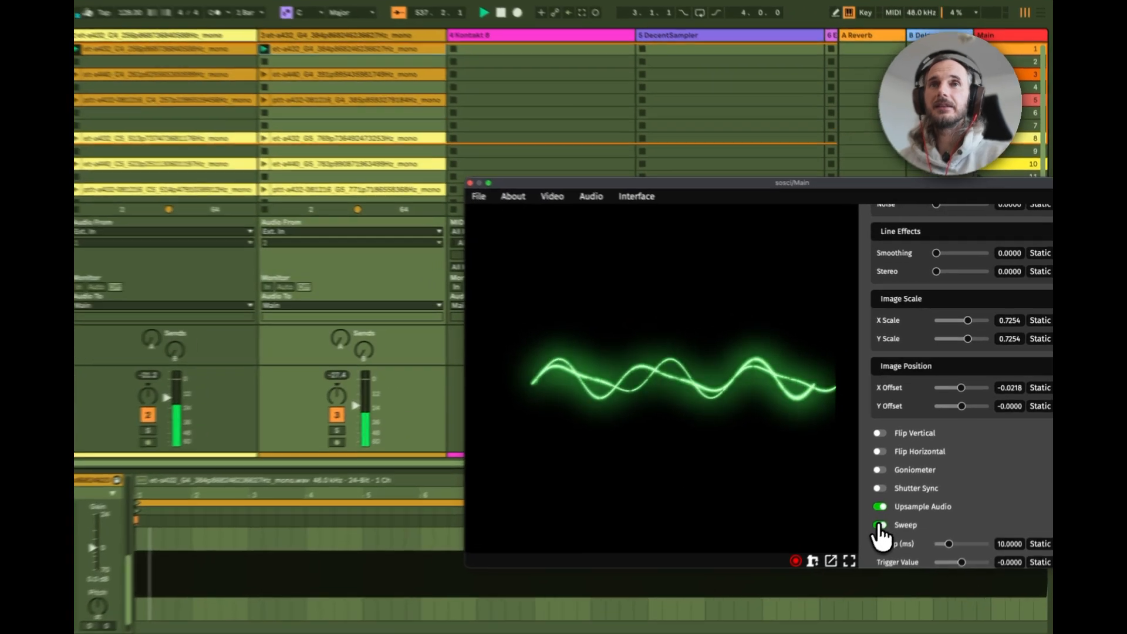
click(880, 525)
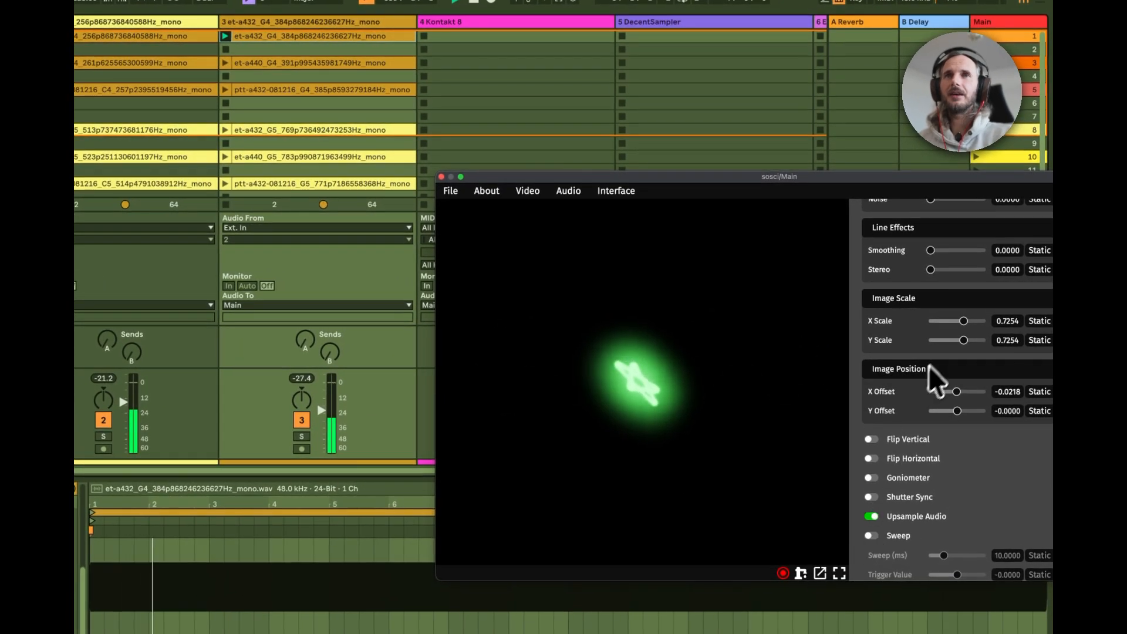
drag(966, 320, 981, 320)
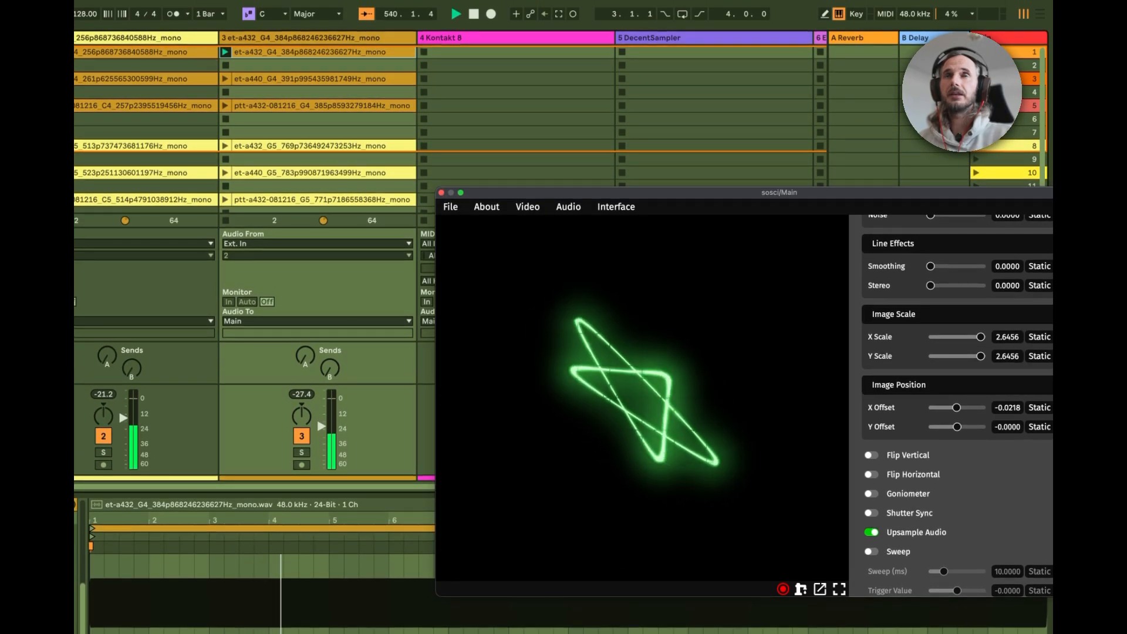
Launch scene 3 with the et-a440 tones and display them with Sweep on at image scale 0.7353
click(976, 79)
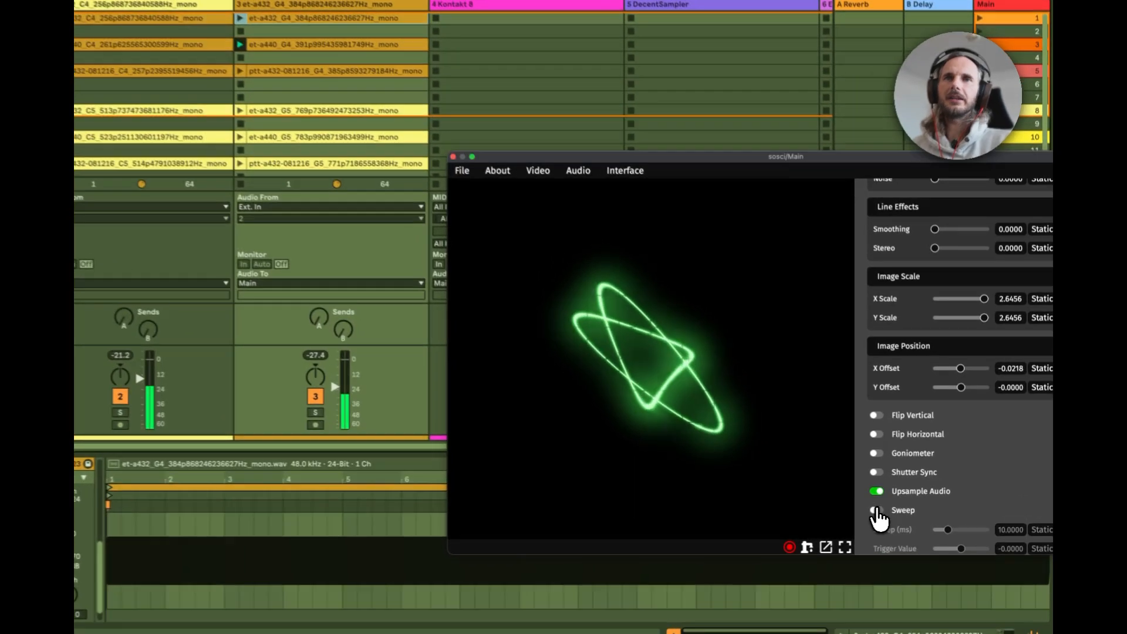
click(892, 509)
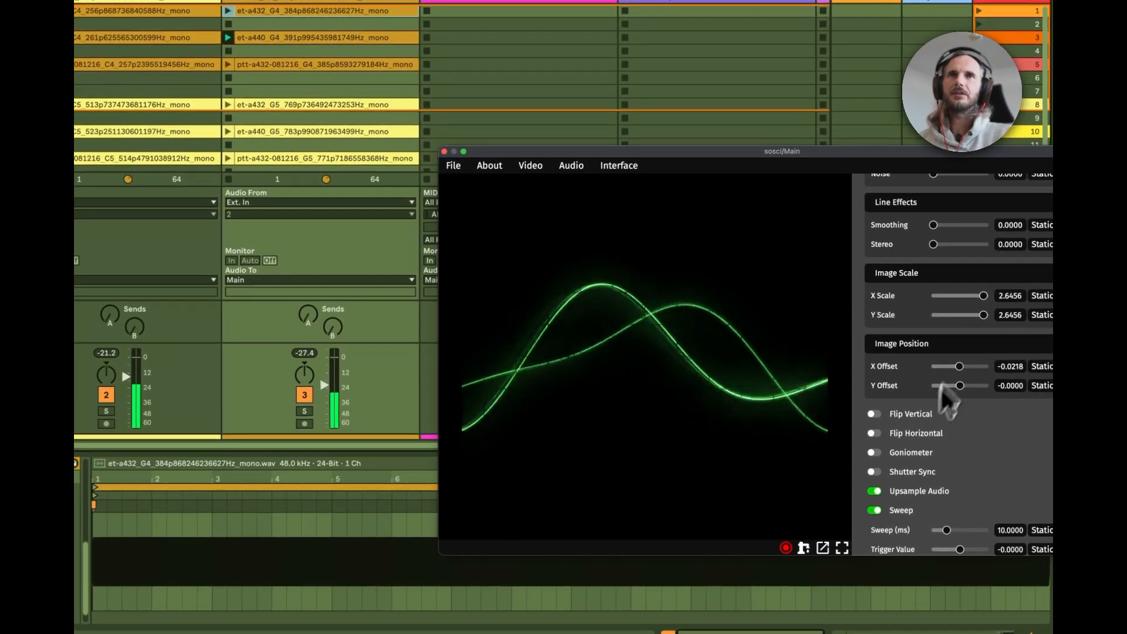
drag(982, 295, 967, 304)
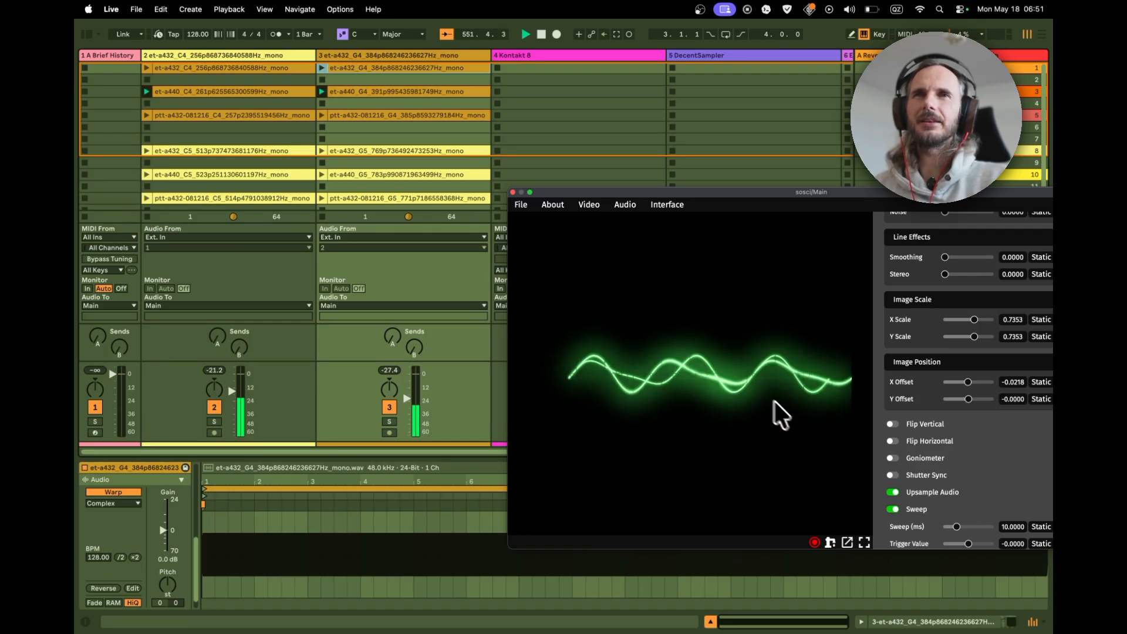
Turn Sweep off in sosci and set the linked X and Y image scale to 1.8346
mouse_move(931, 474)
click(893, 509)
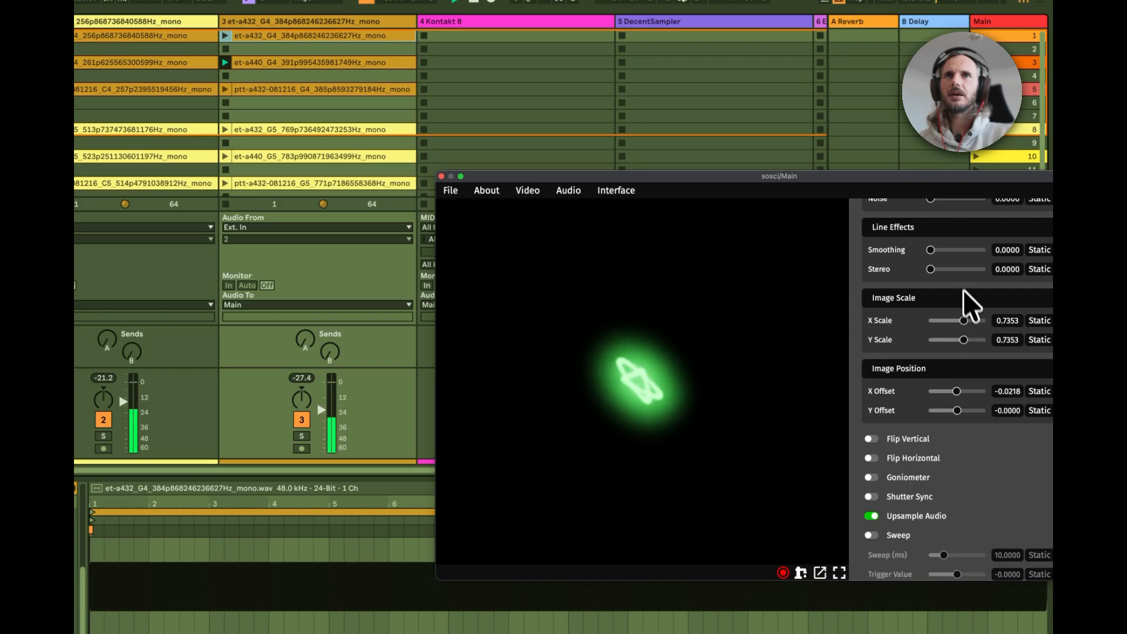
drag(965, 320, 973, 322)
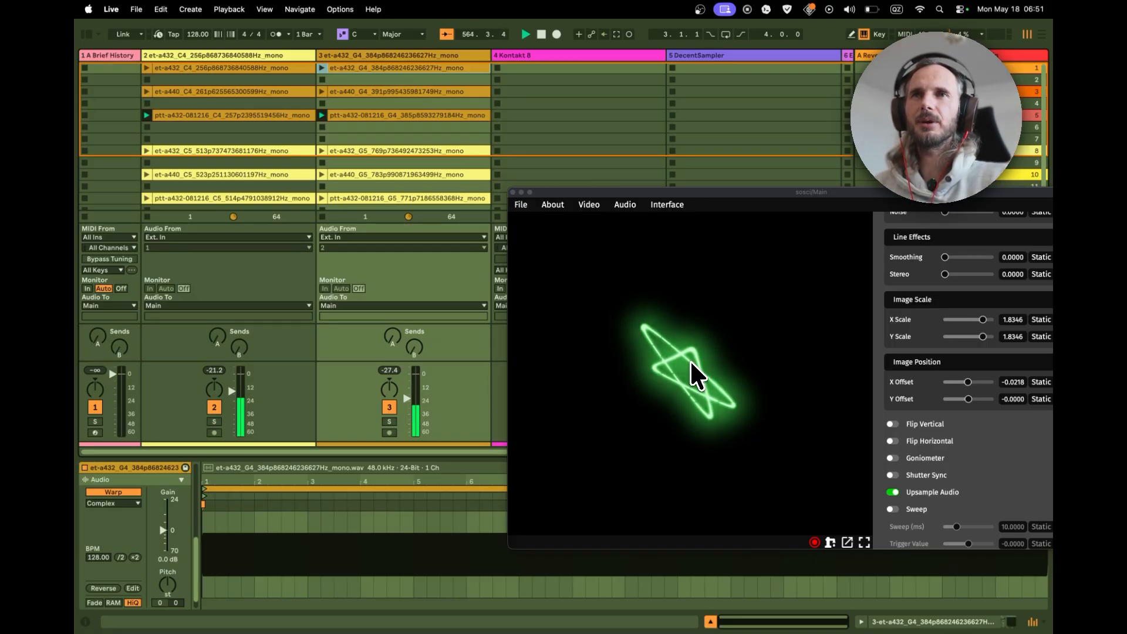
View the scene 5 ptt-a432 tones with Sweep on at image scale 0.7325, and with Sweep off at scale 2.8441
click(893, 509)
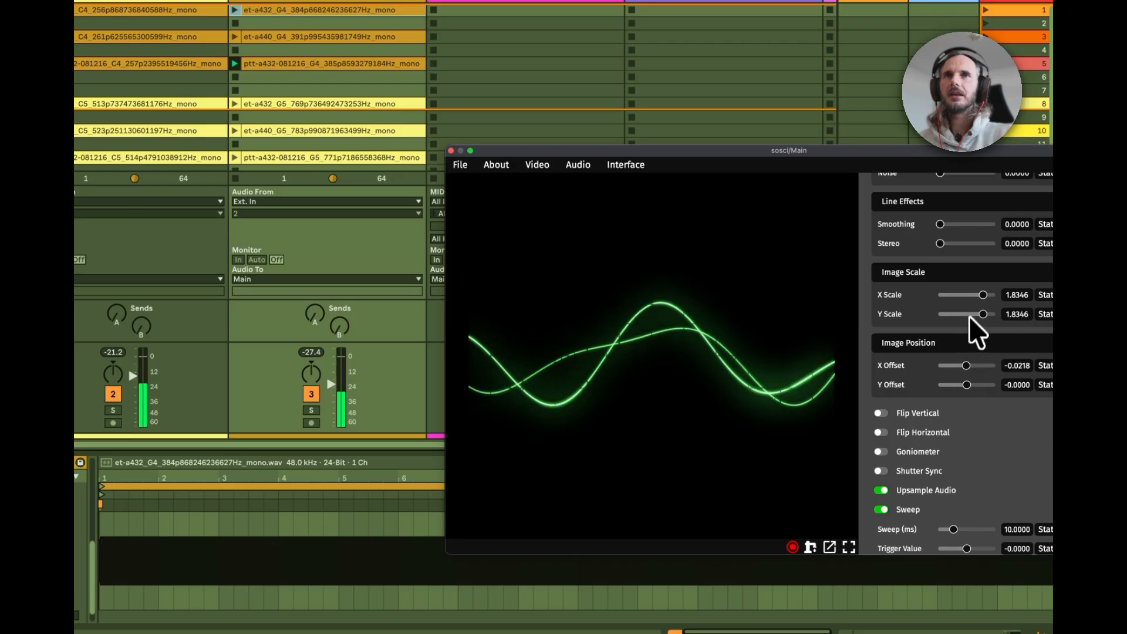
drag(983, 295, 973, 298)
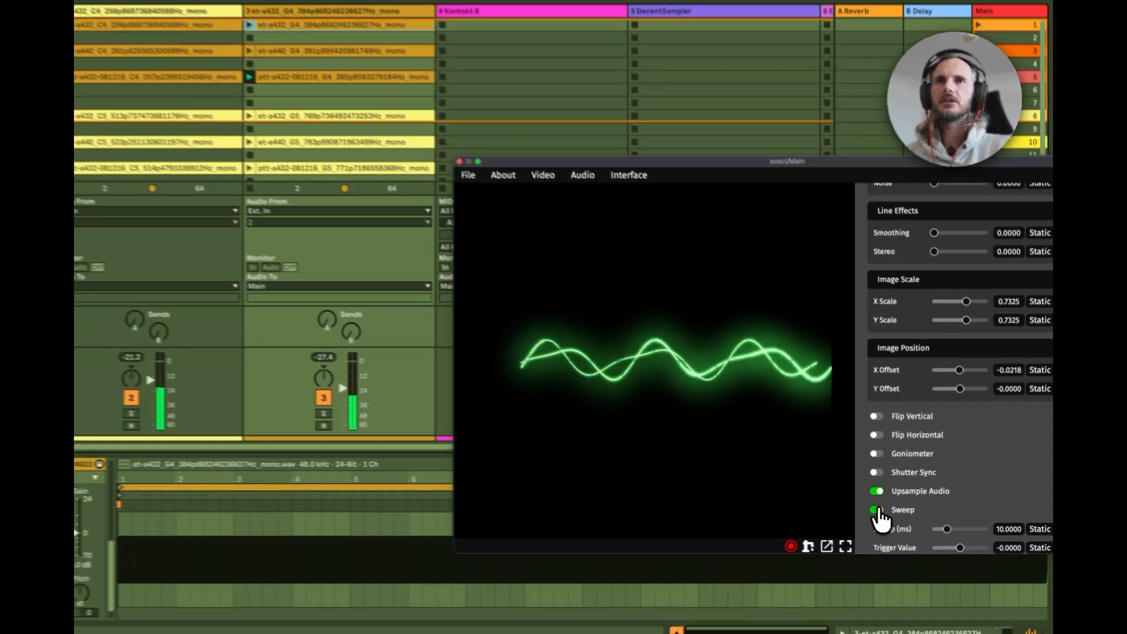
click(877, 509)
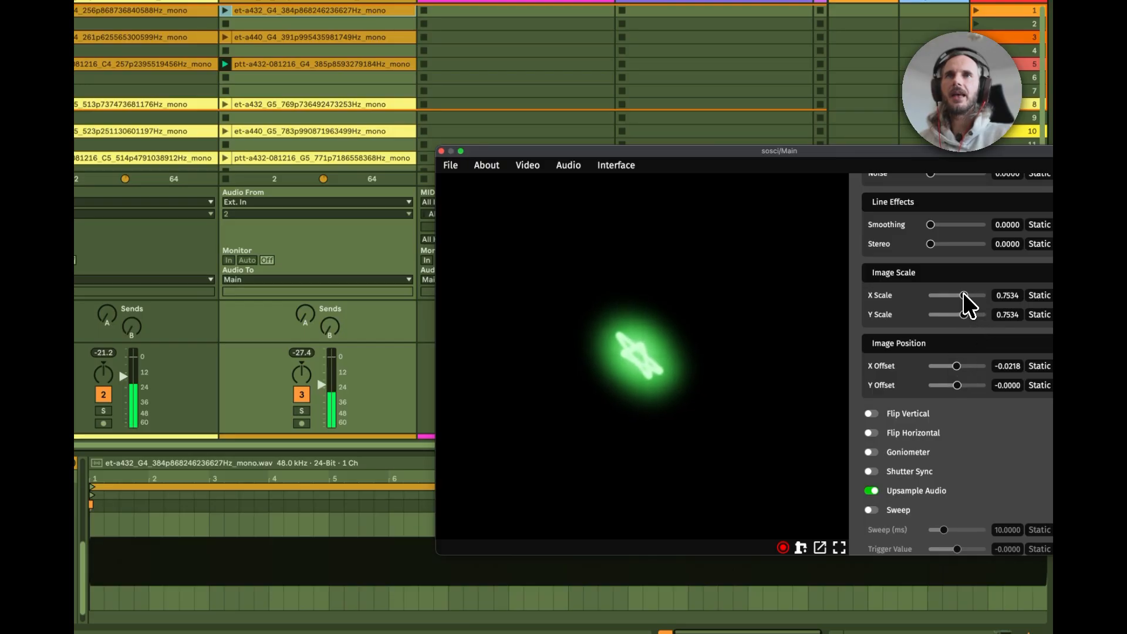
drag(965, 296, 982, 294)
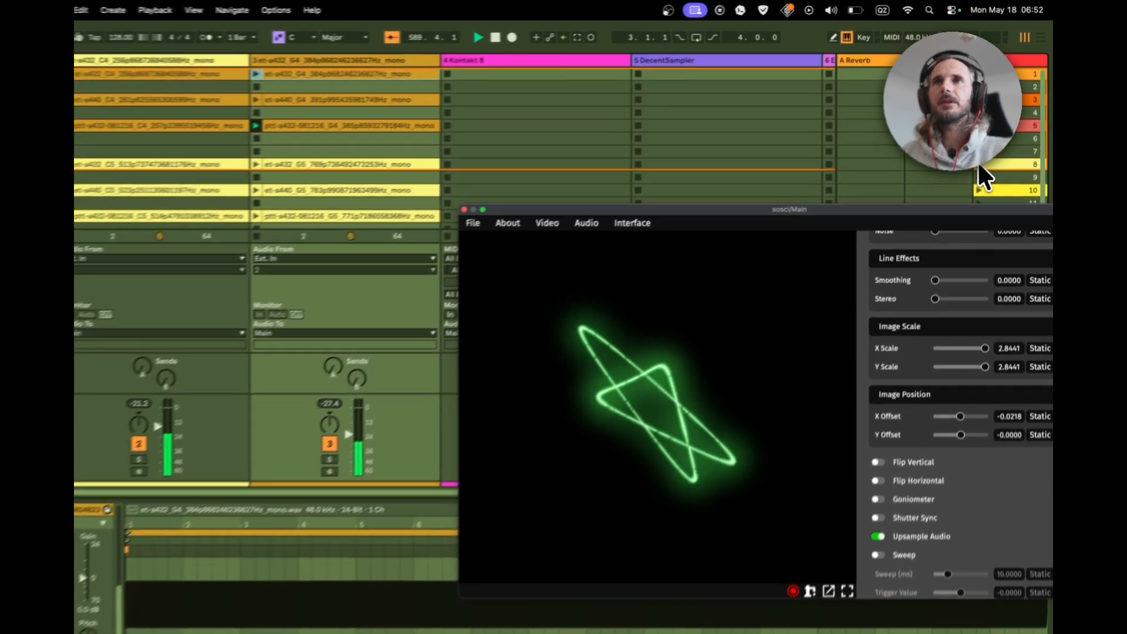
Launch scene 8 with the et-a432 C5 and G5 tones
click(983, 150)
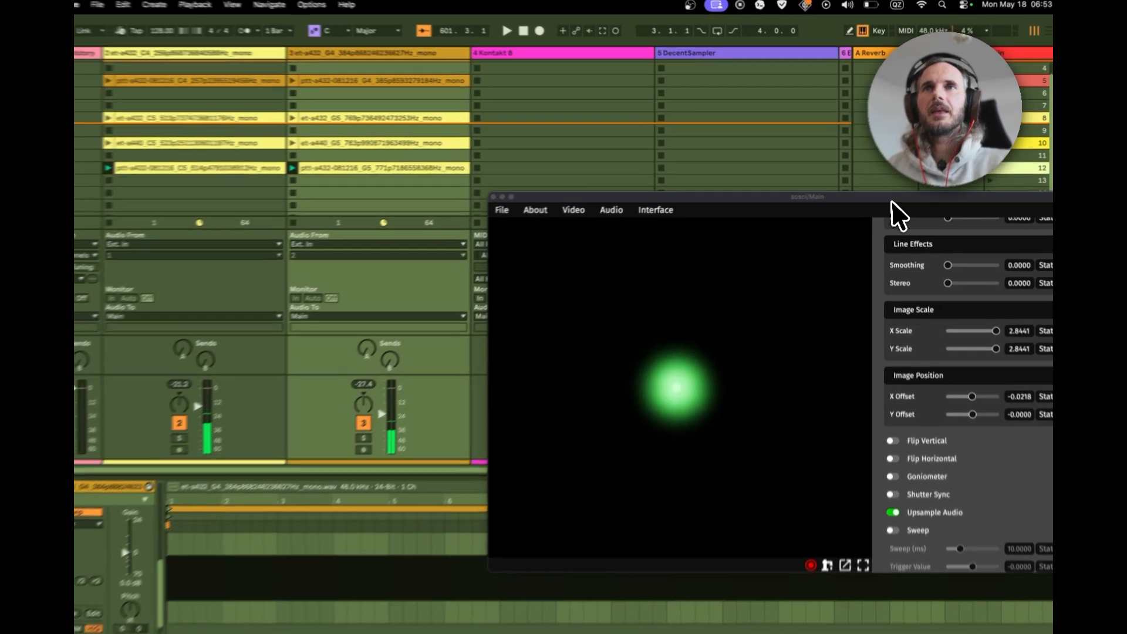
Move the sosci oscilloscope window aside, close it and show the browser
drag(892, 200, 754, 209)
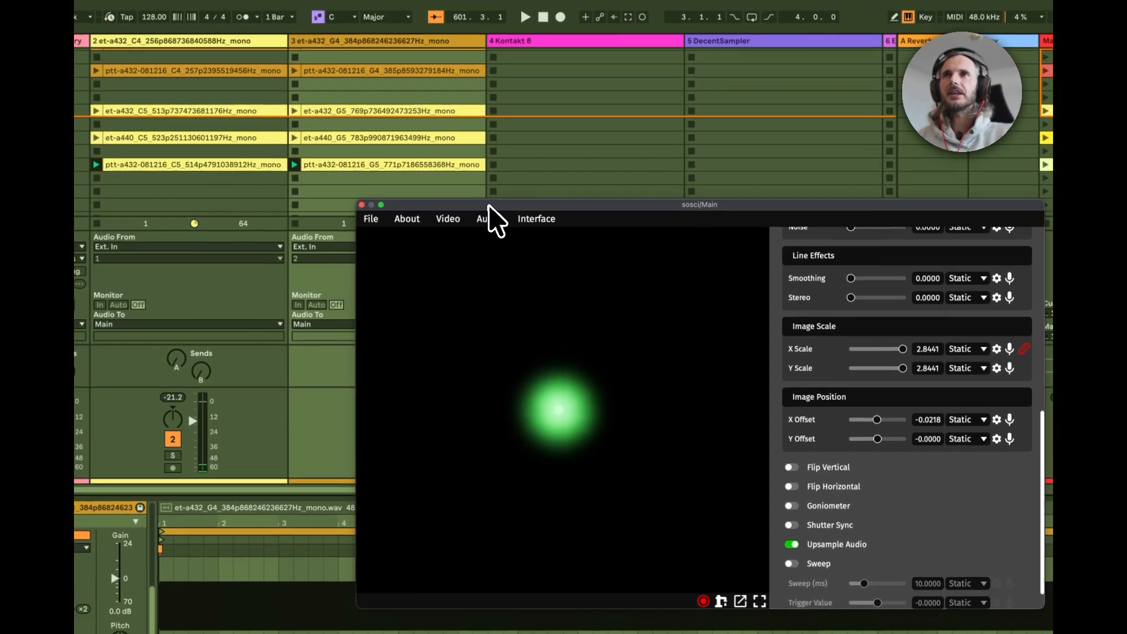
drag(489, 205, 629, 170)
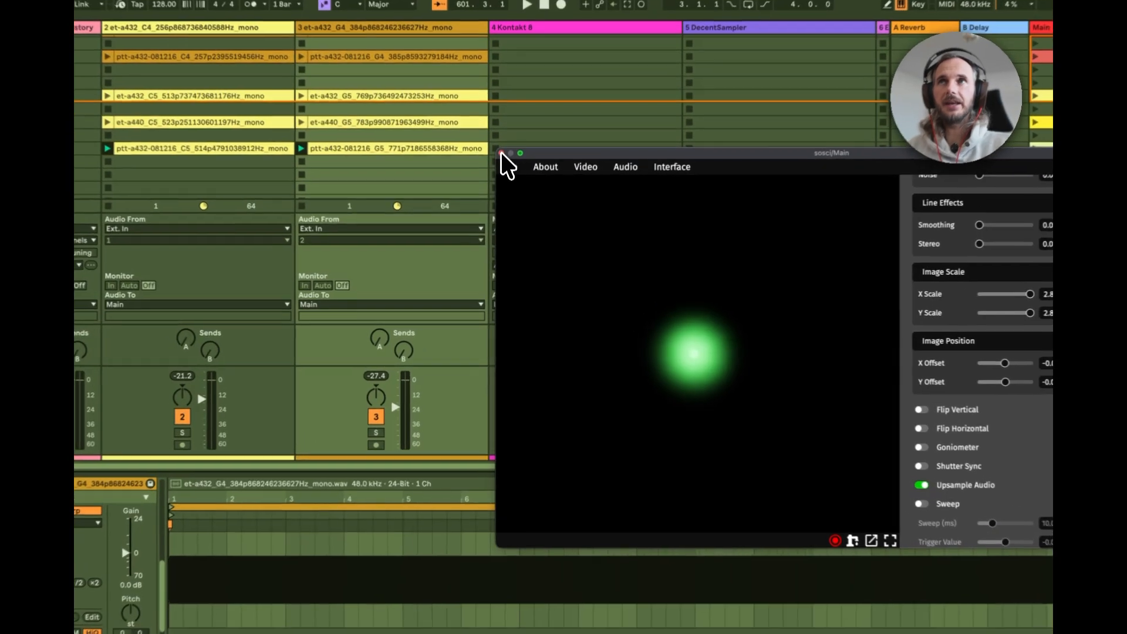
click(503, 169)
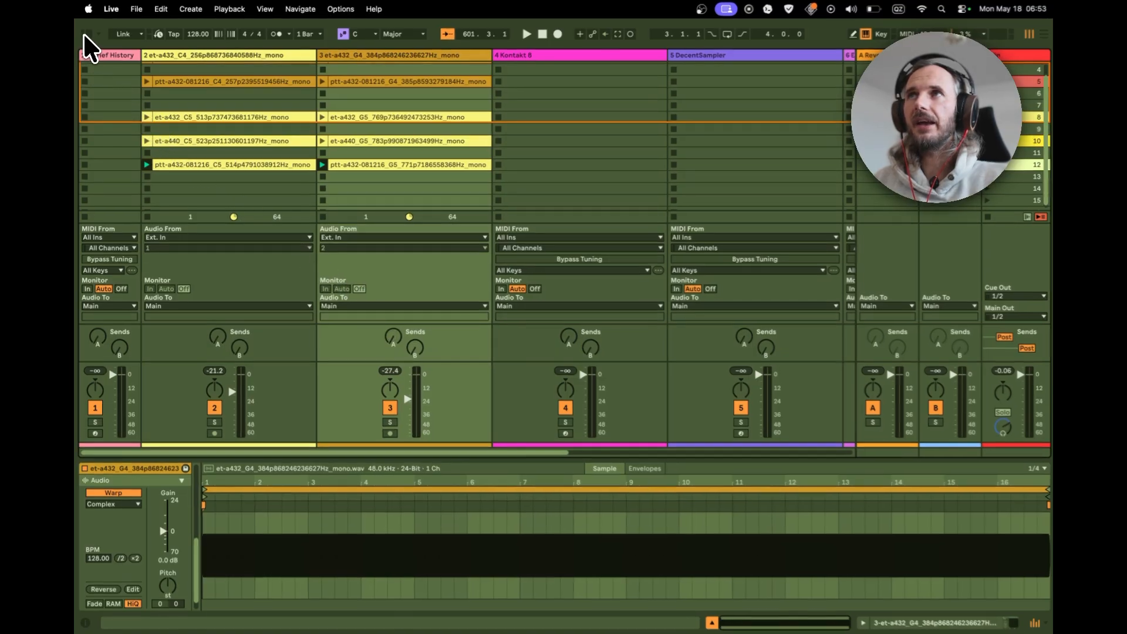
click(85, 34)
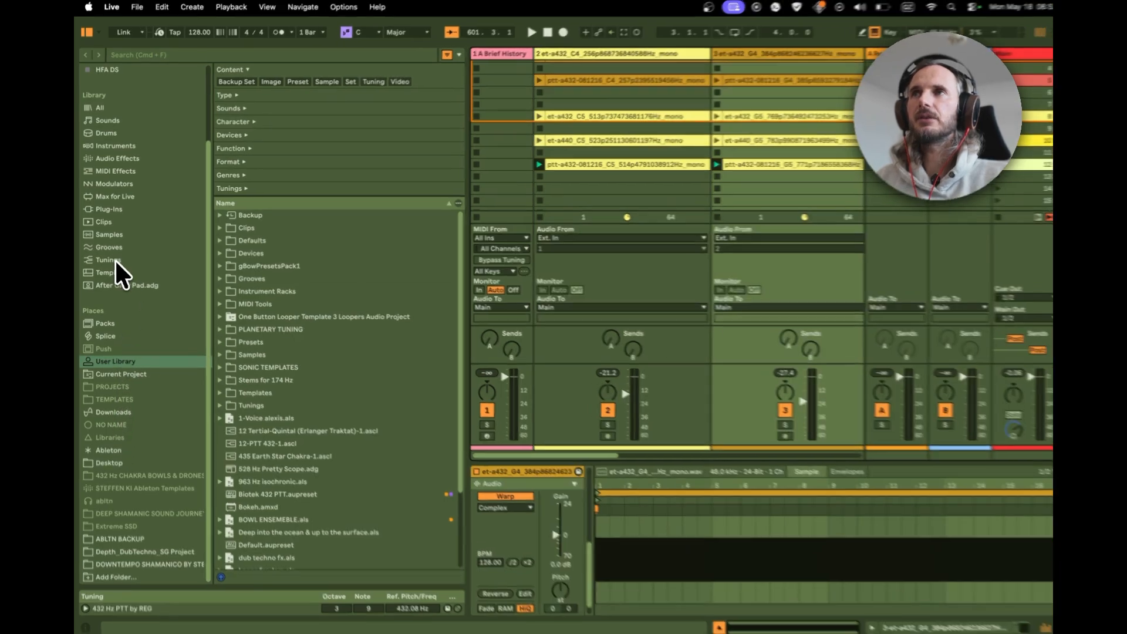
Look through the list of tuning files in the library's Tunings category
click(112, 259)
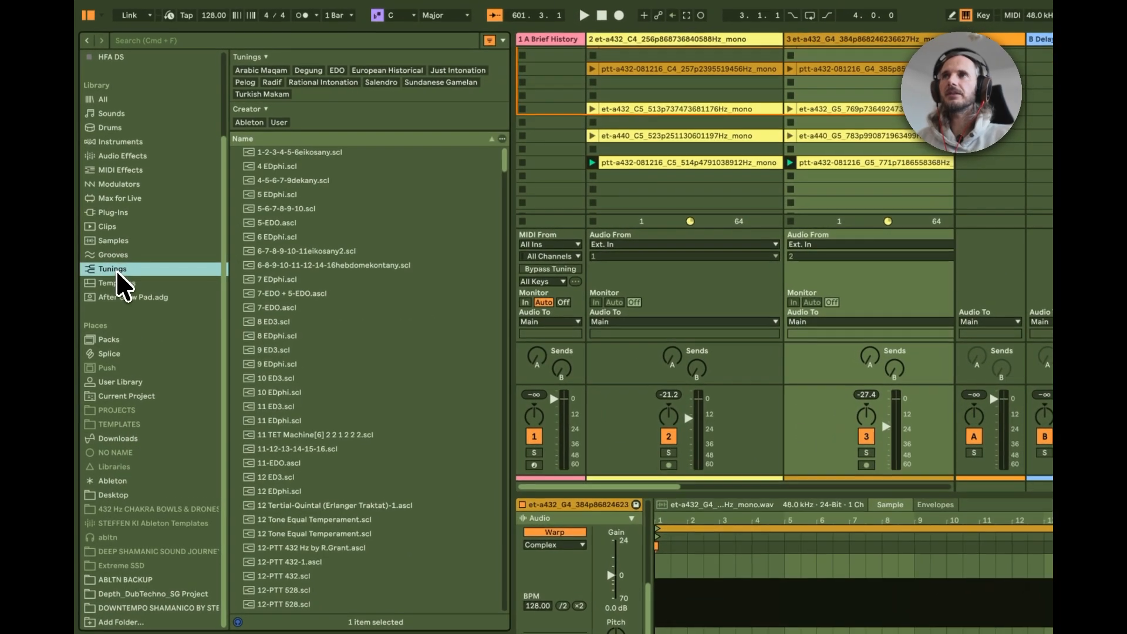
scroll(330, 210, down, 10)
scroll(383, 336, down, 10)
scroll(383, 336, up, 15)
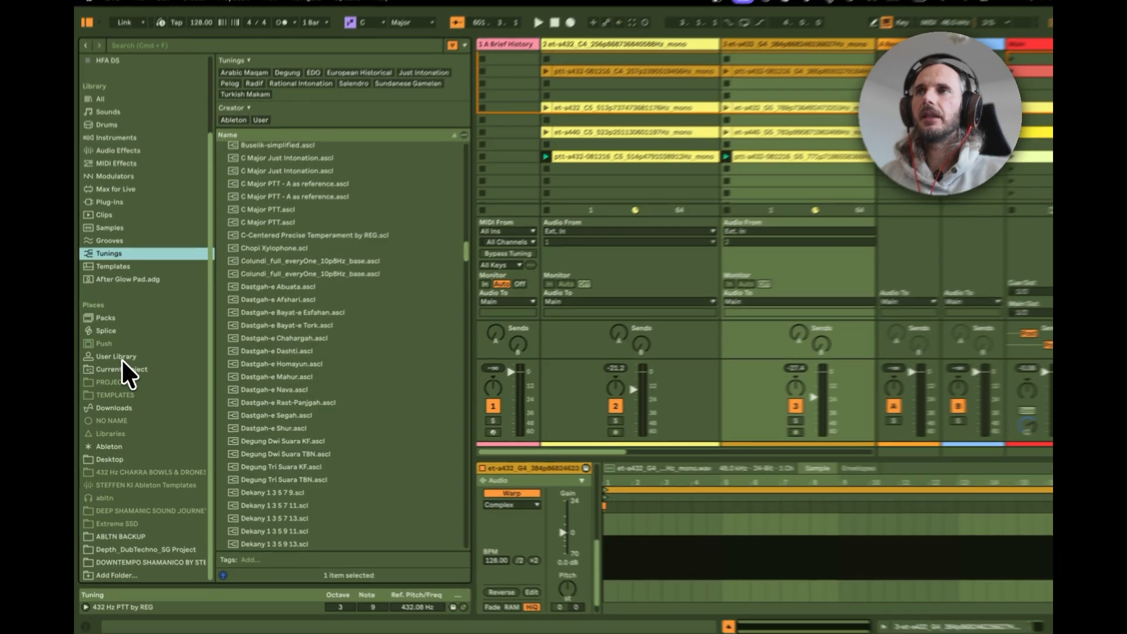
Return the browser to the User Library and delete the loaded 432 Hz PTT by REG tuning from the set
click(124, 360)
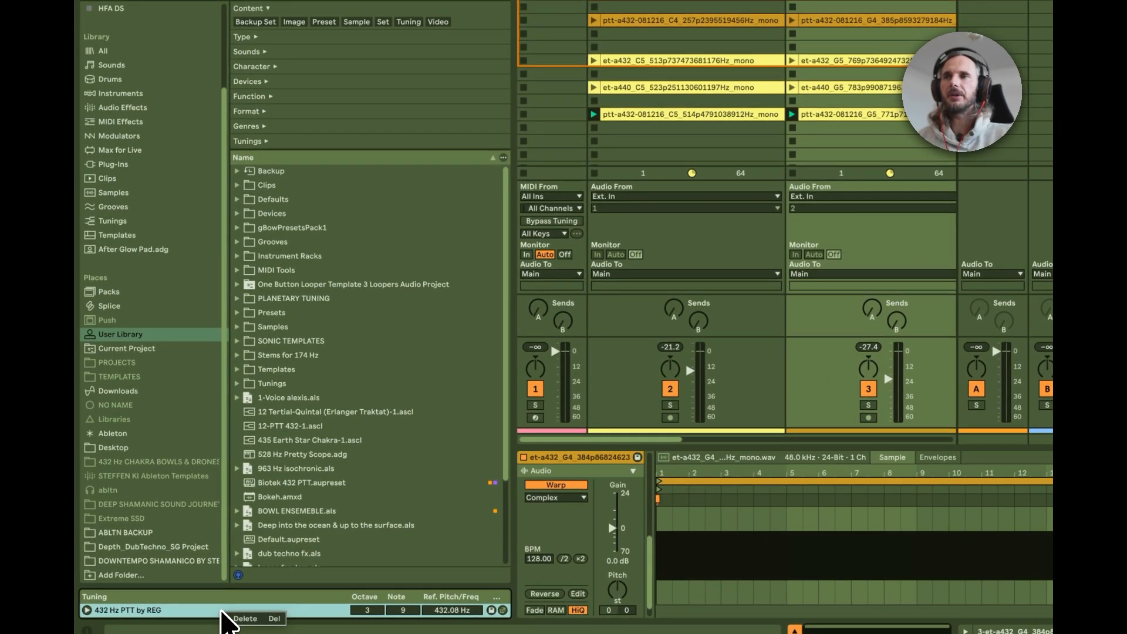
right_click(209, 604)
click(246, 618)
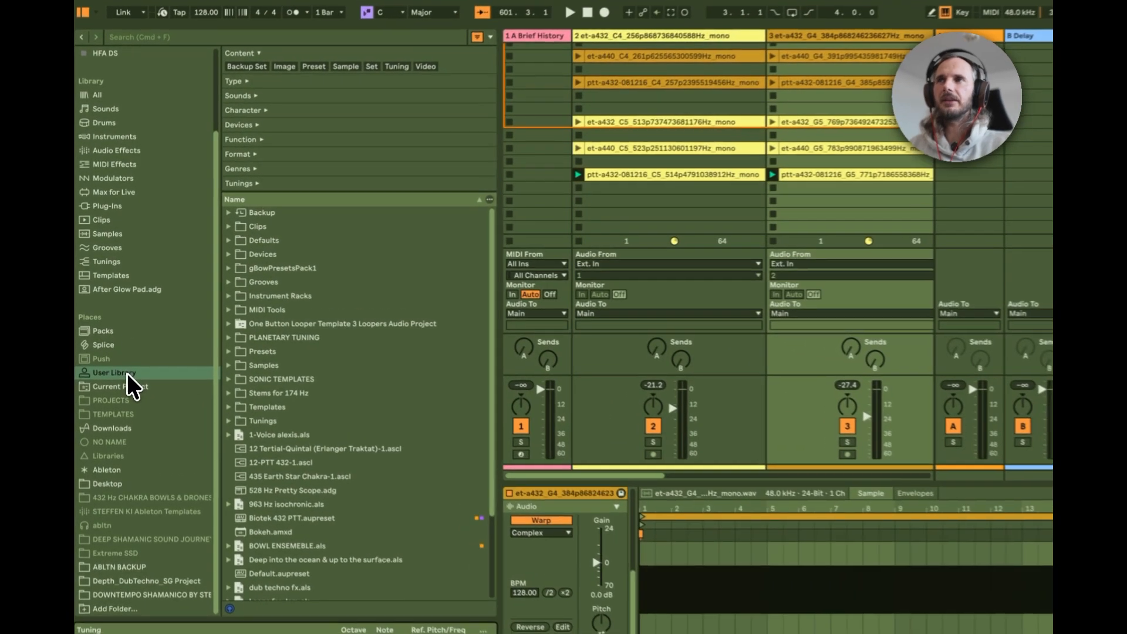
Reveal the User Library in Finder, open its Tunings folder and look through the stored tuning files
right_click(127, 362)
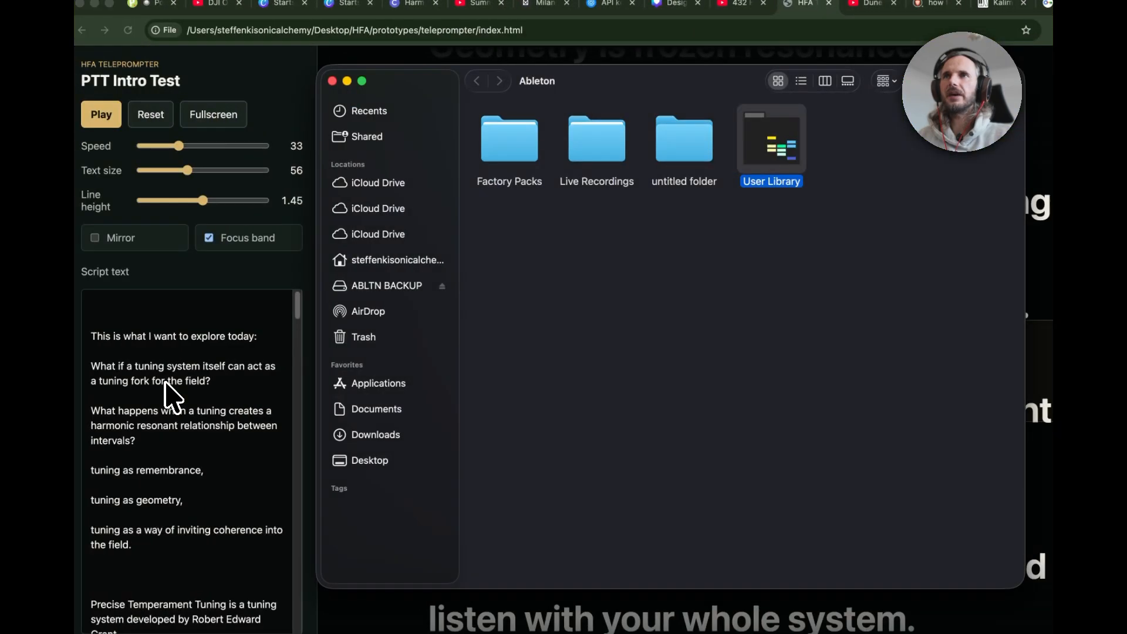
drag(619, 82, 404, 122)
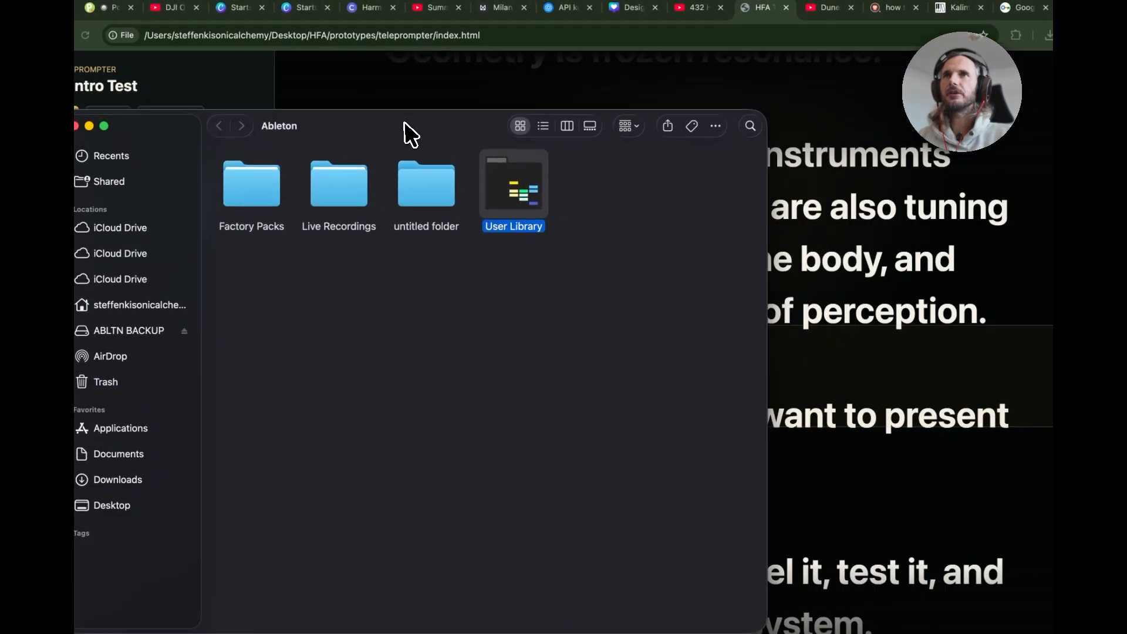
double_click(516, 205)
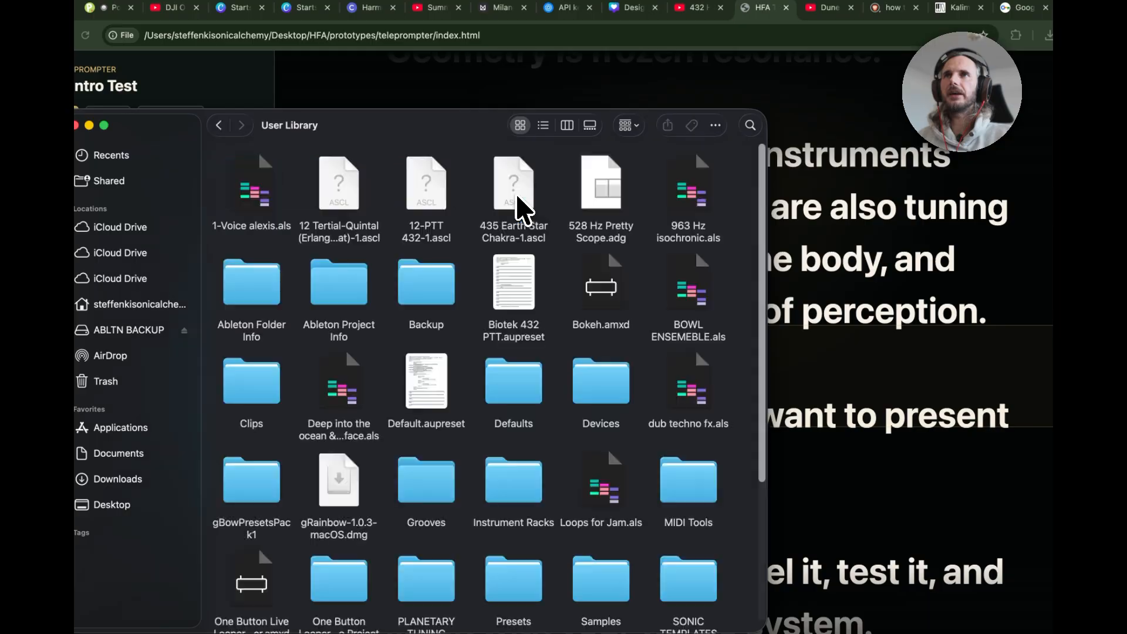
scroll(583, 395, down, 5)
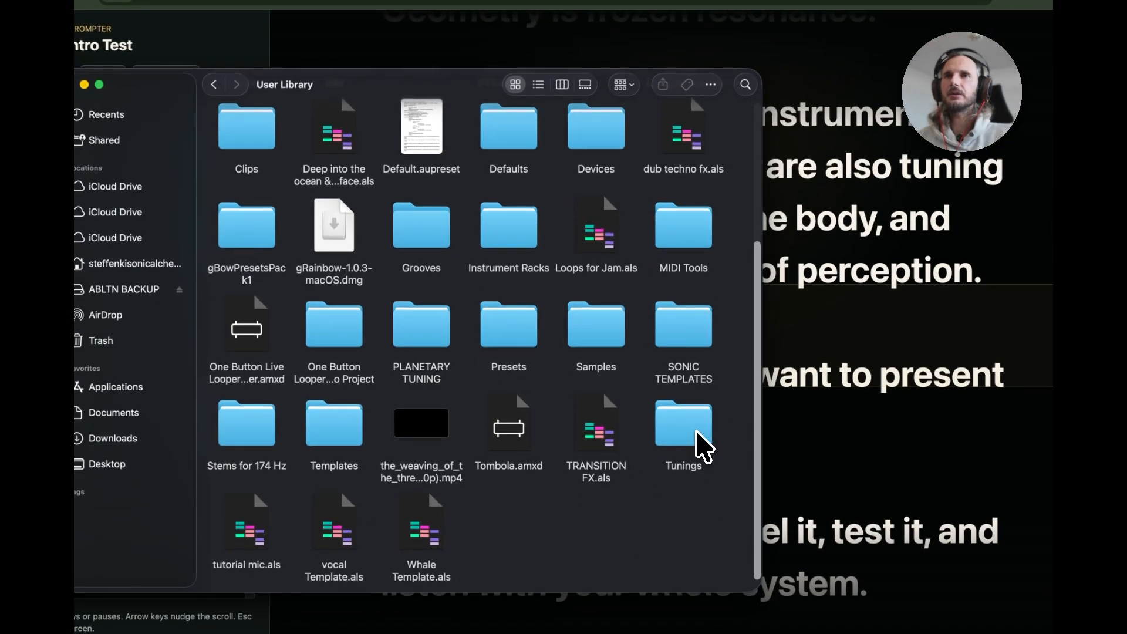
double_click(696, 448)
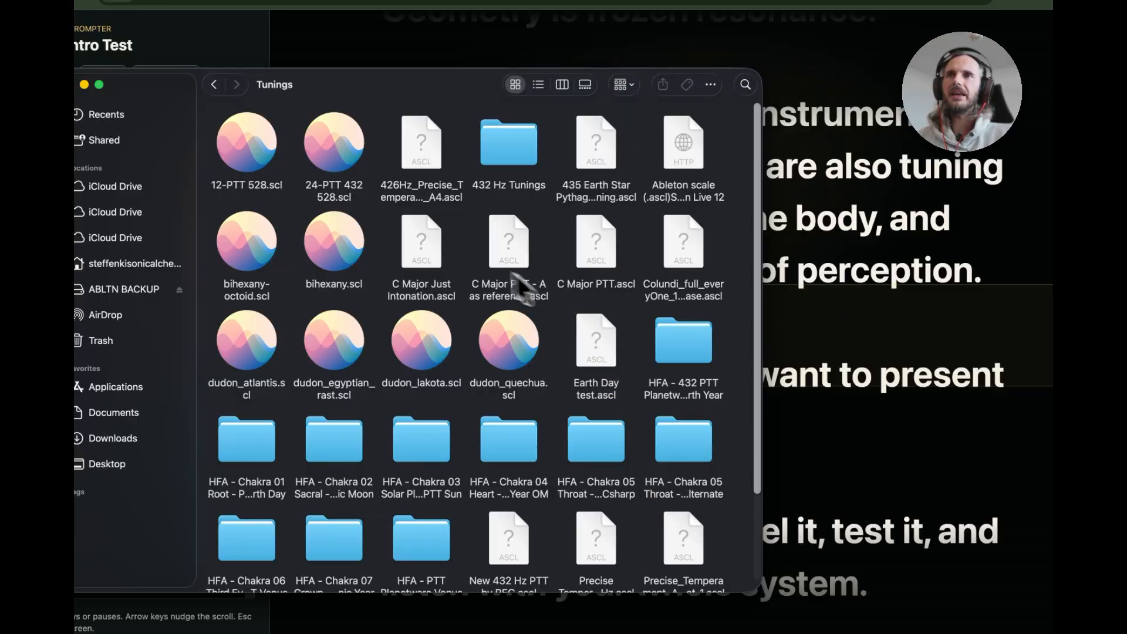
scroll(420, 334, down, 3)
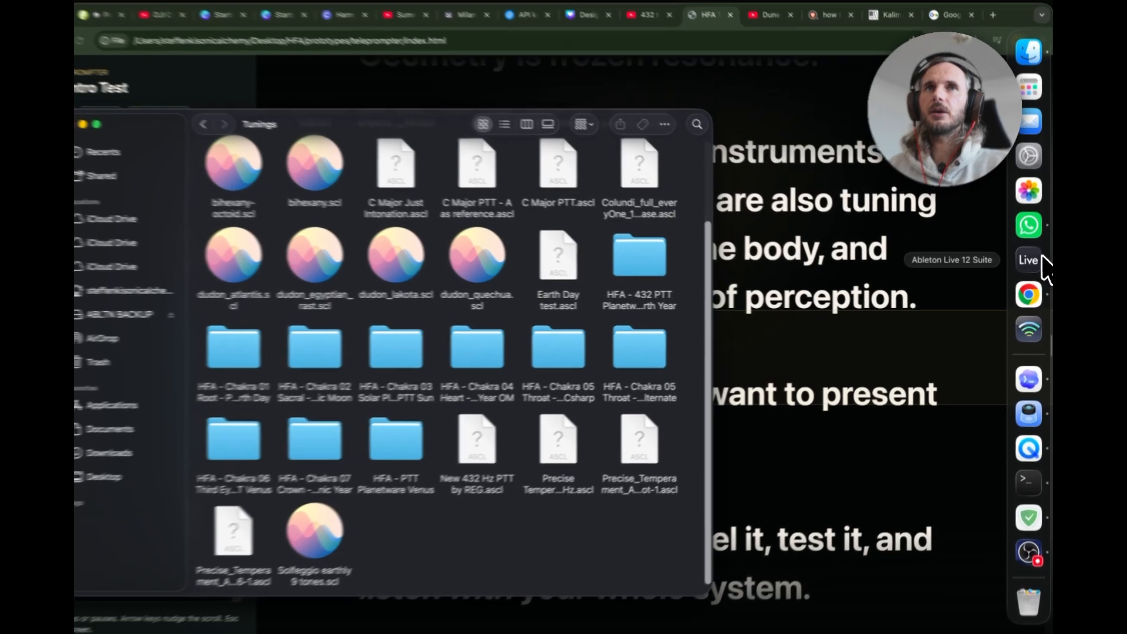
Switch back to Ableton Live and load 432 Hz PTT by REG.ascl from the User Library's Tunings > 432 Hz Tunings folder
click(1044, 262)
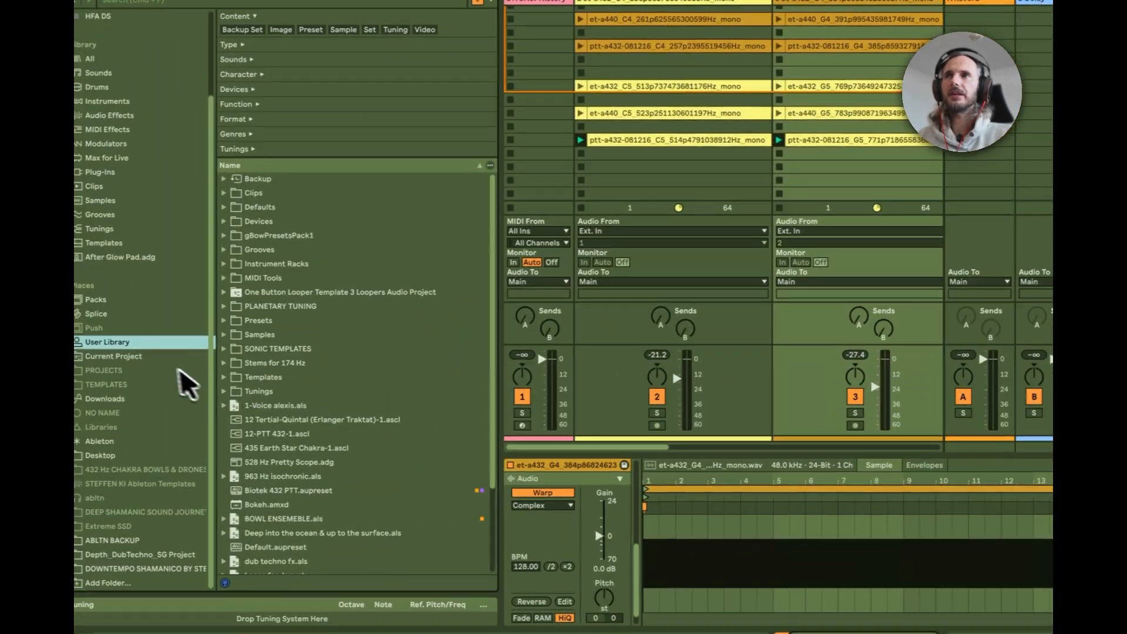
click(237, 391)
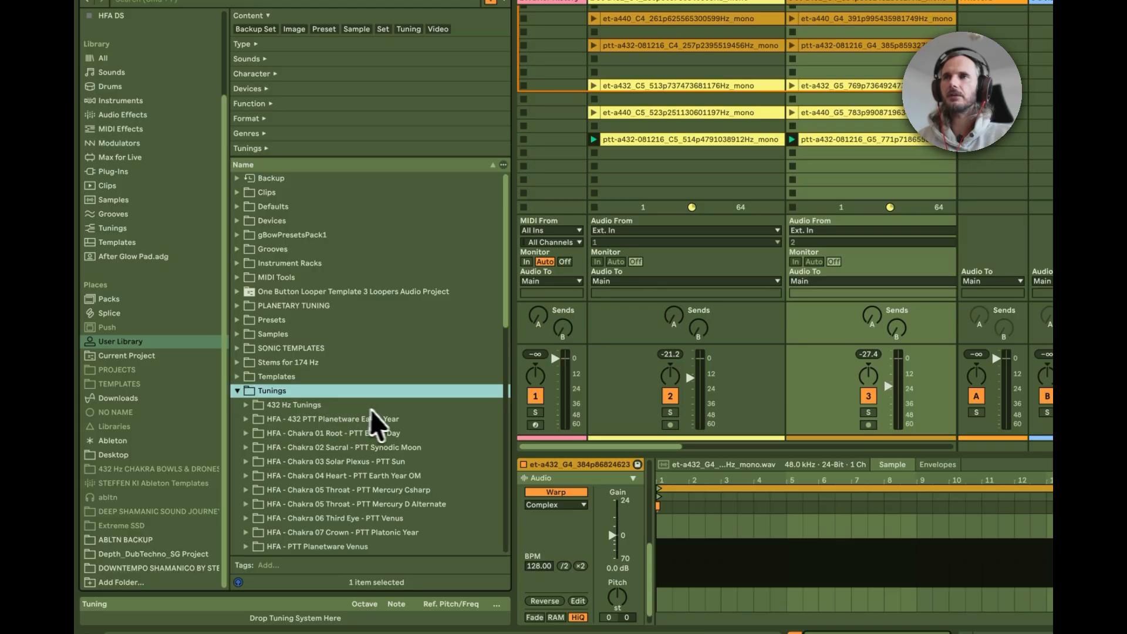
scroll(376, 423, down, 2)
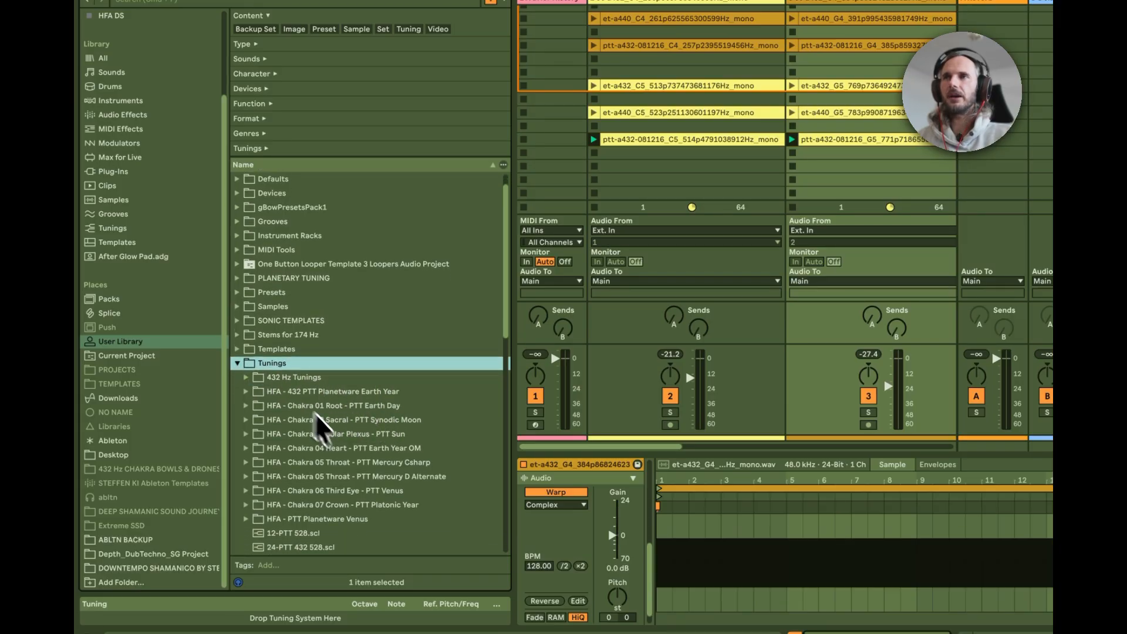
click(247, 378)
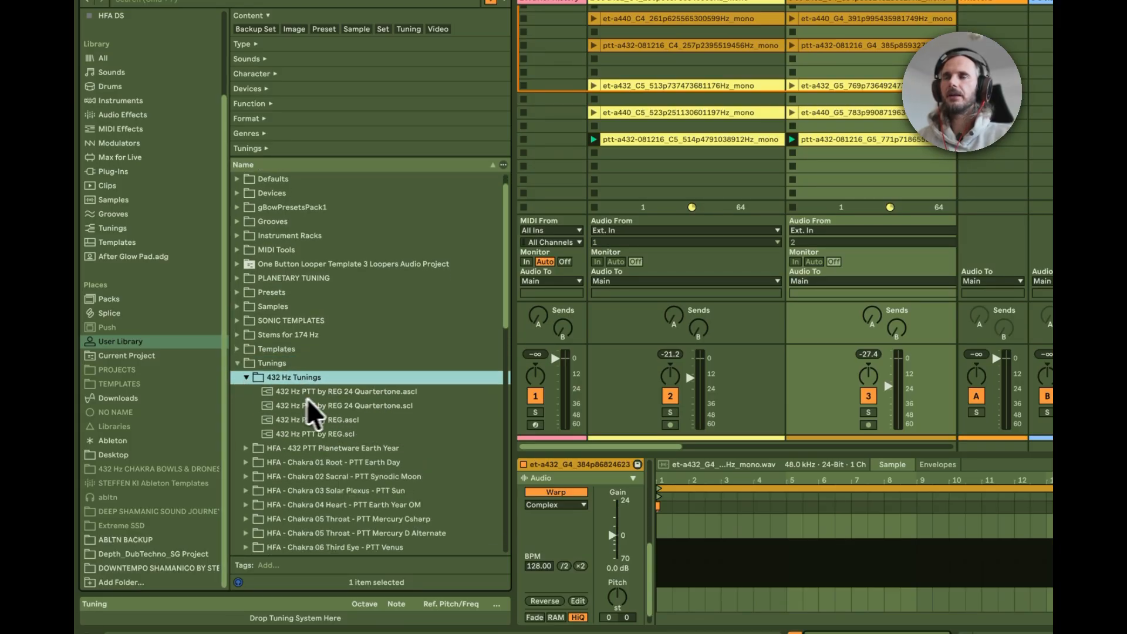
click(340, 421)
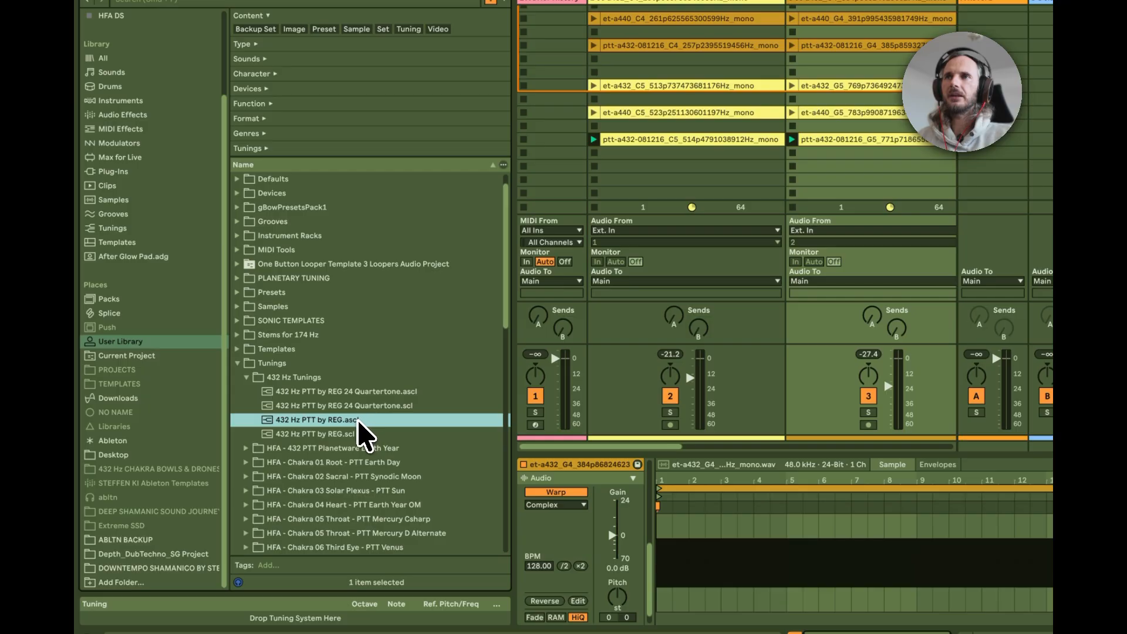
double_click(361, 419)
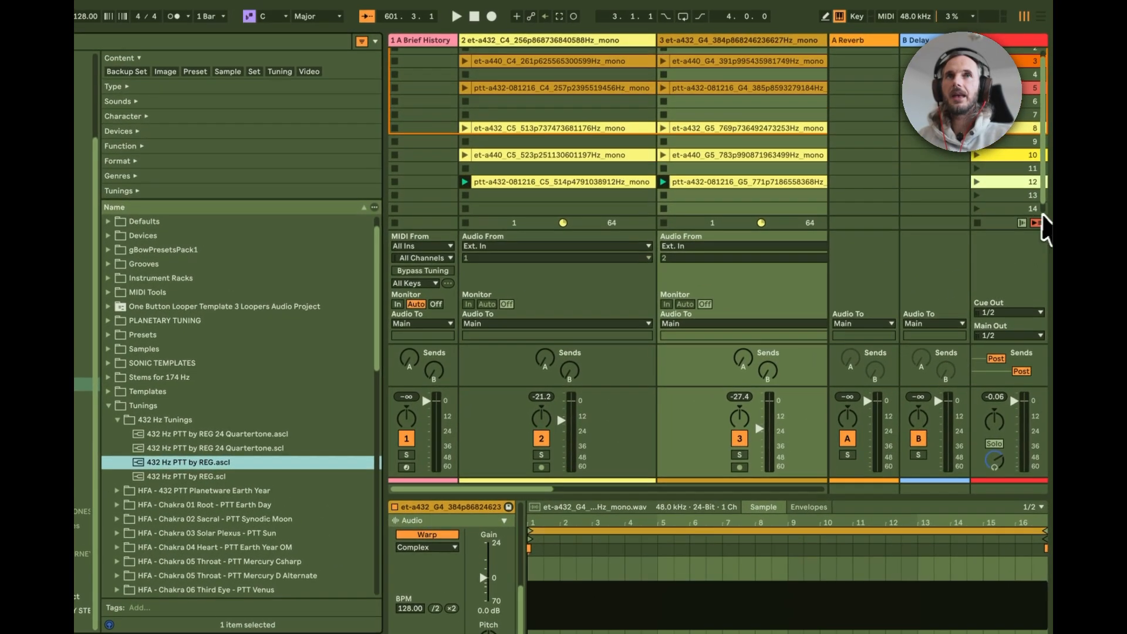
Stop all clips and insert a MIDI track after the A Brief History track
click(1038, 223)
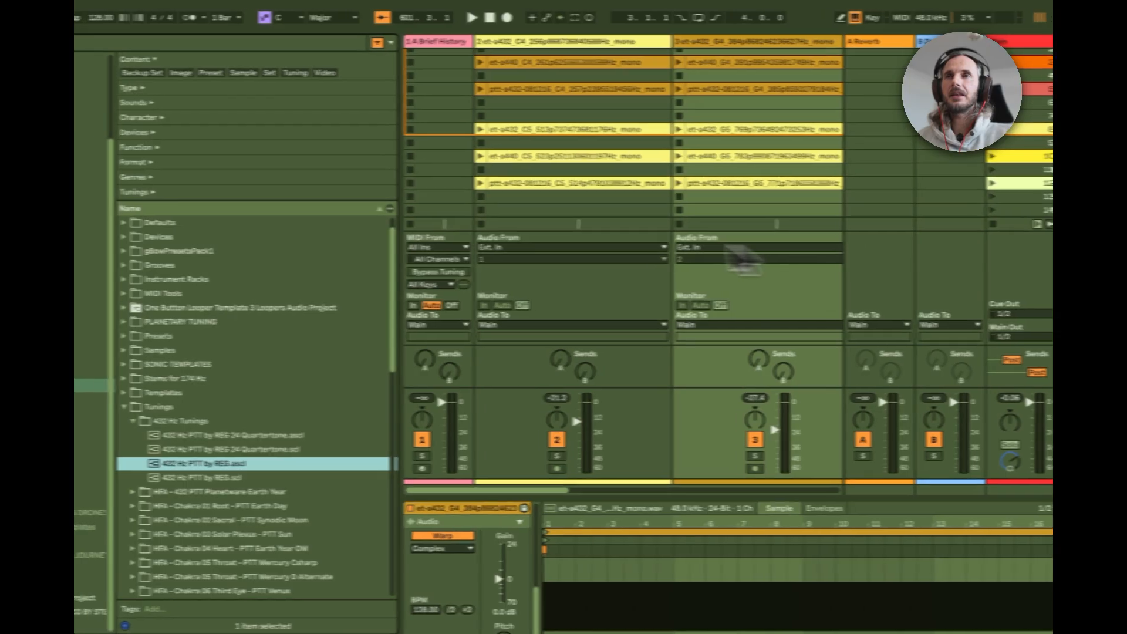
click(504, 41)
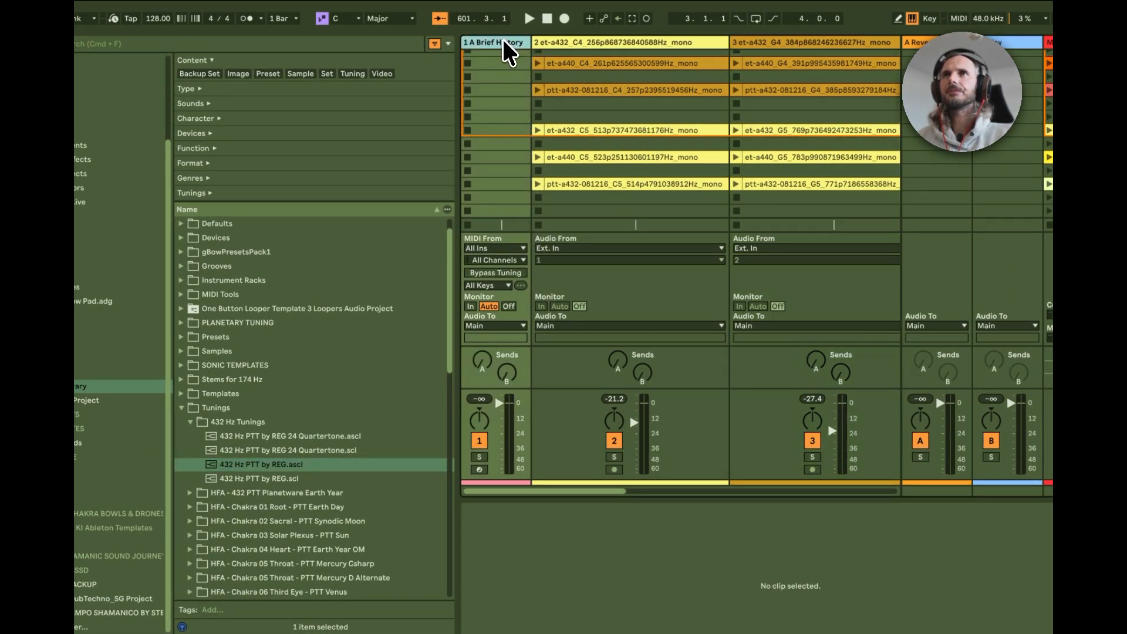
right_click(502, 41)
click(587, 168)
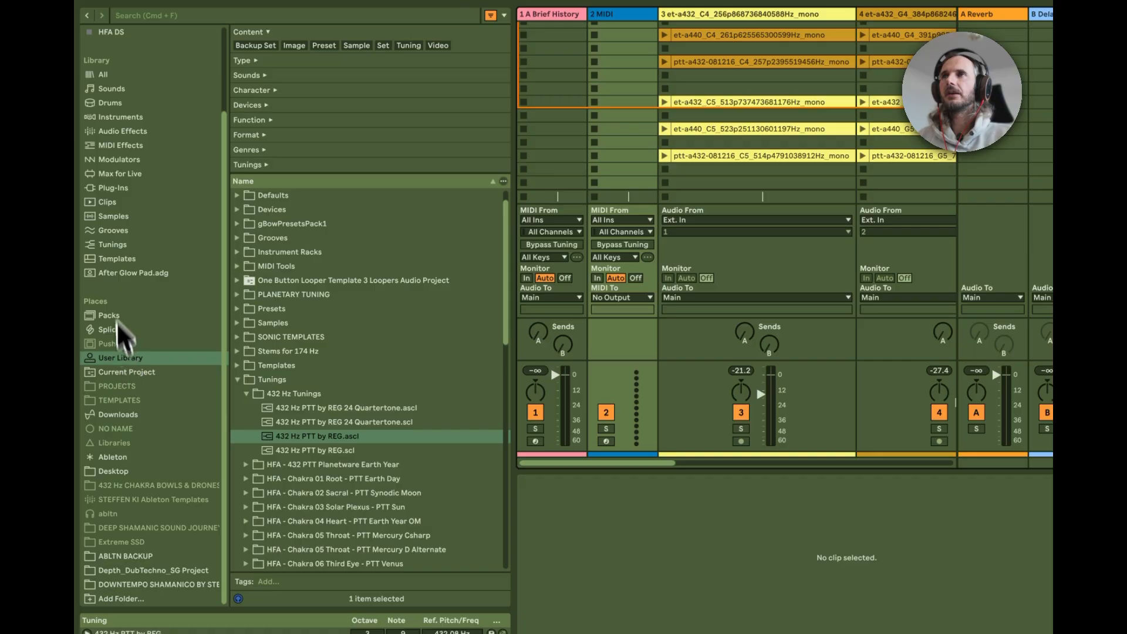
Load the Operator instrument onto the new MIDI track and add the Tuner audio effect after it
click(122, 116)
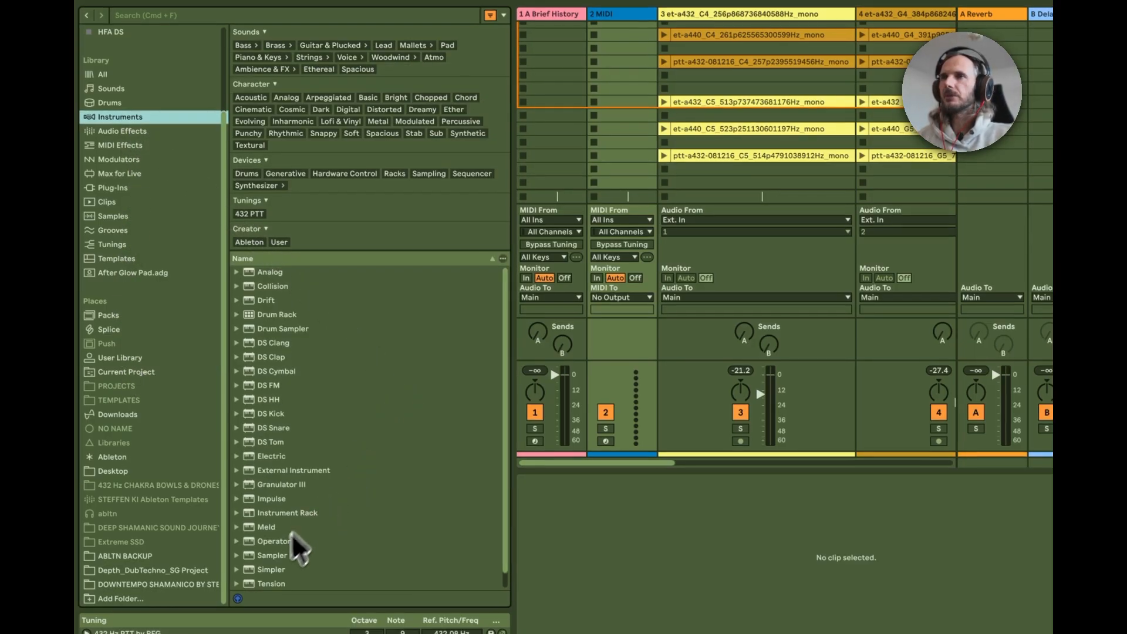
drag(273, 542, 622, 58)
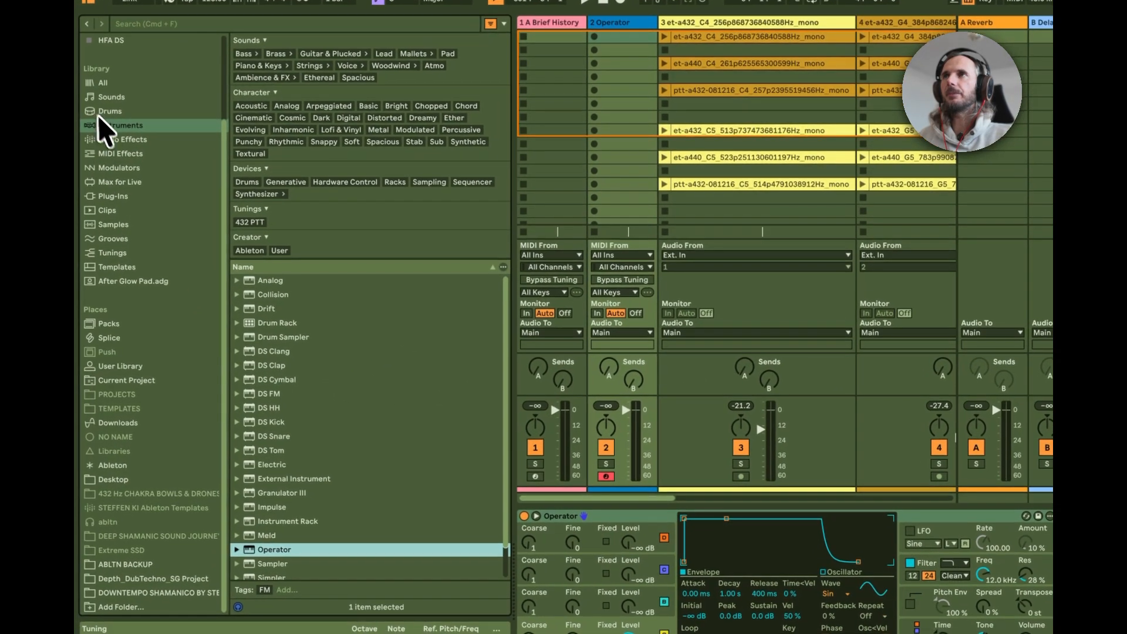
click(94, 166)
scroll(417, 403, down, 6)
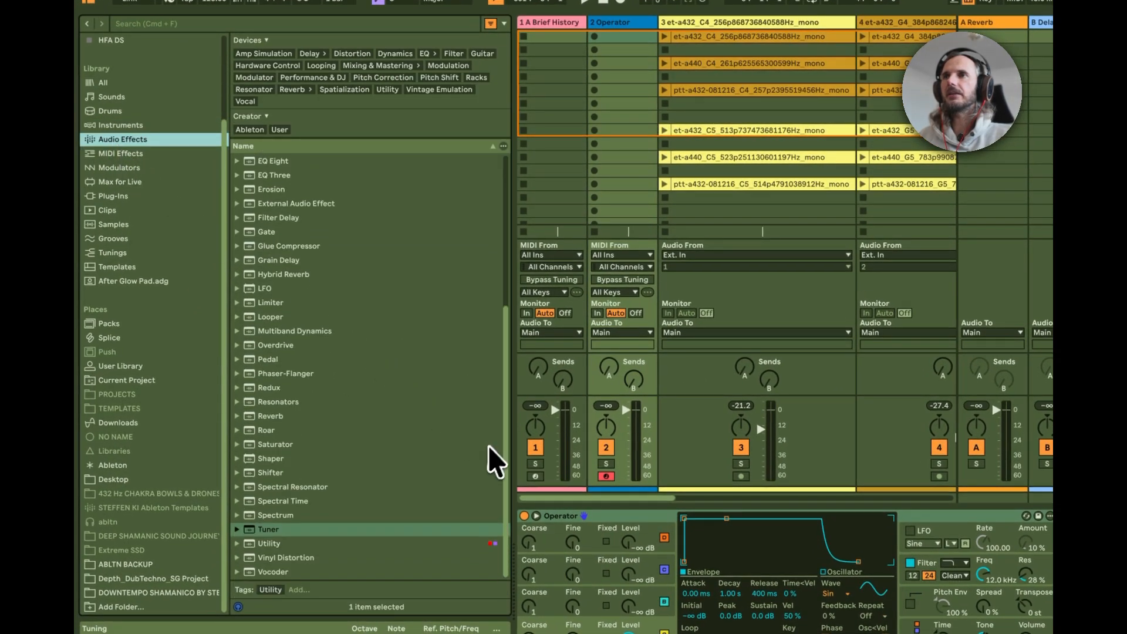
double_click(414, 530)
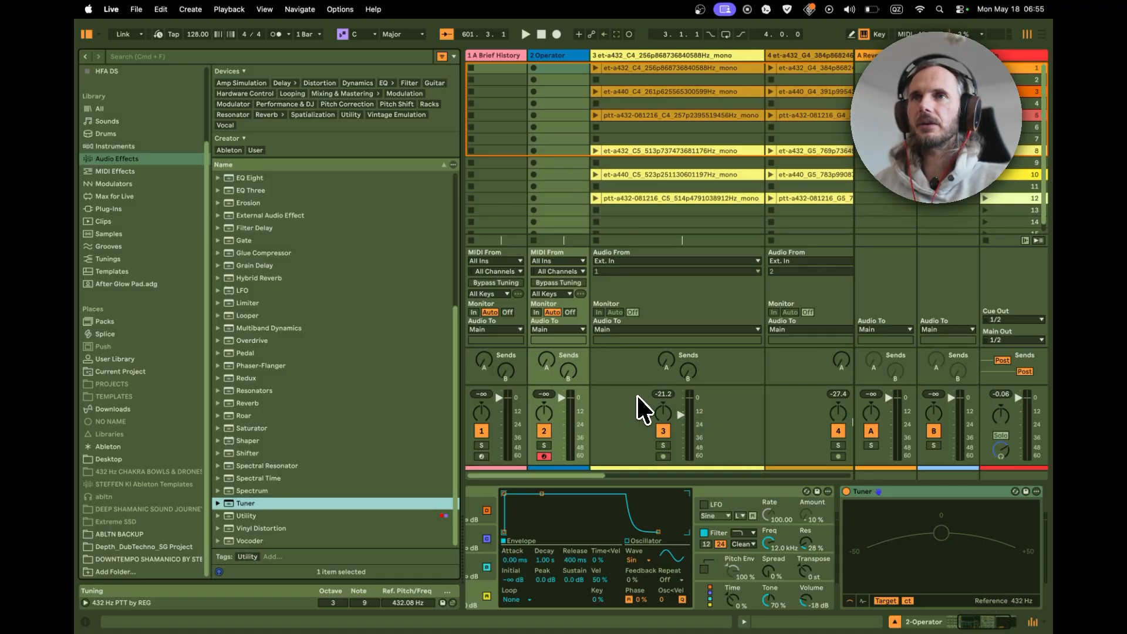
Play C and A notes on the Operator track, switching the Tuner's readout from cents to hertz
key(a)
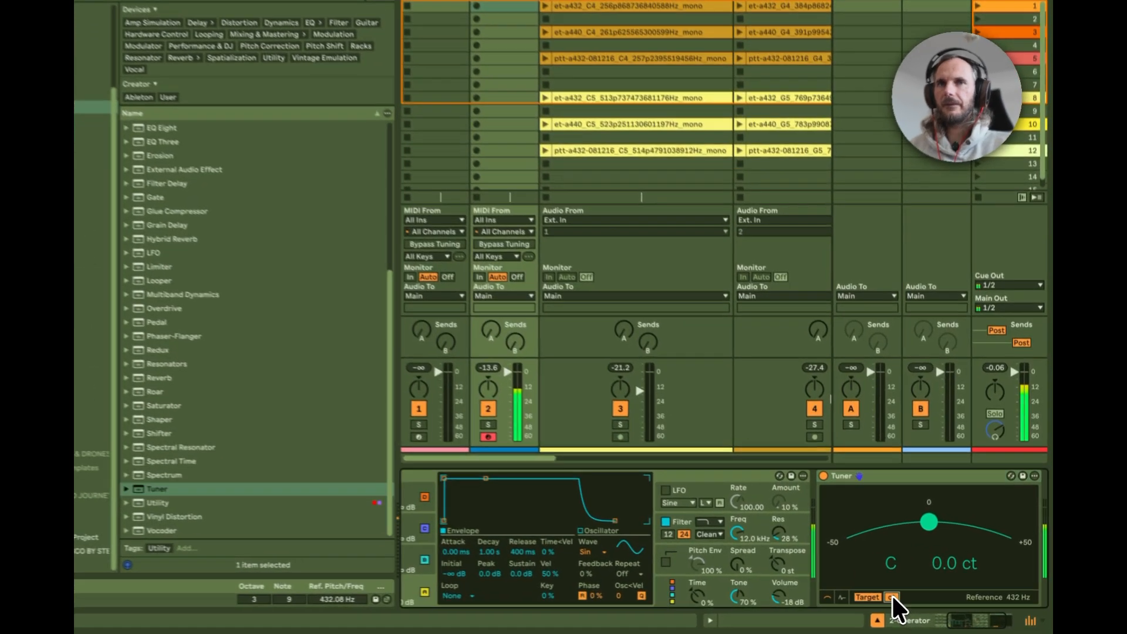
click(907, 600)
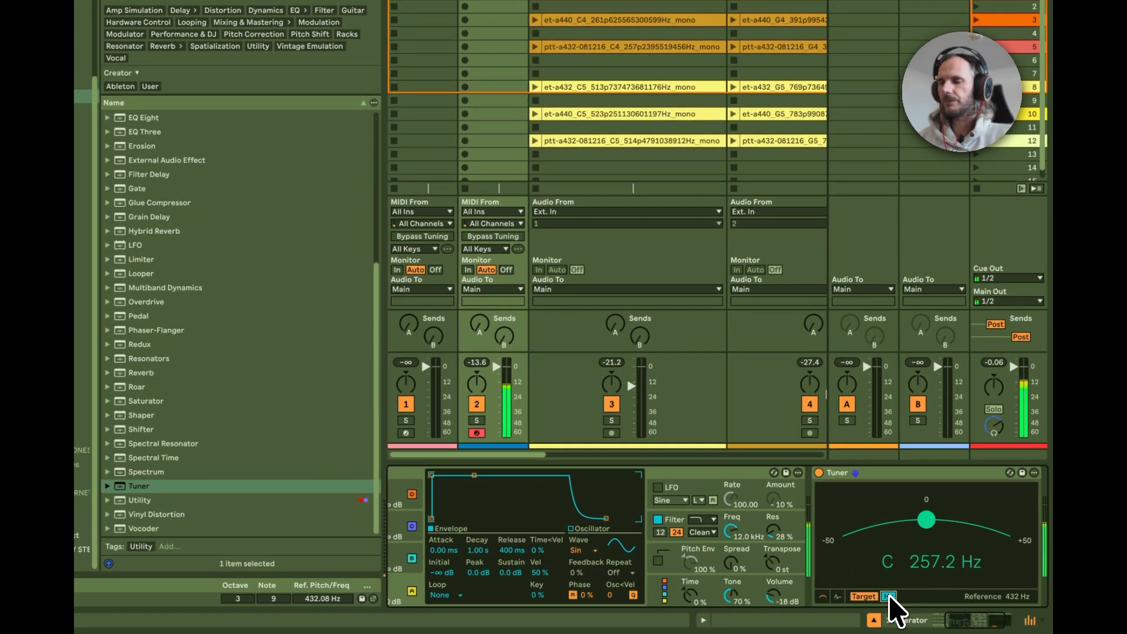
key(h)
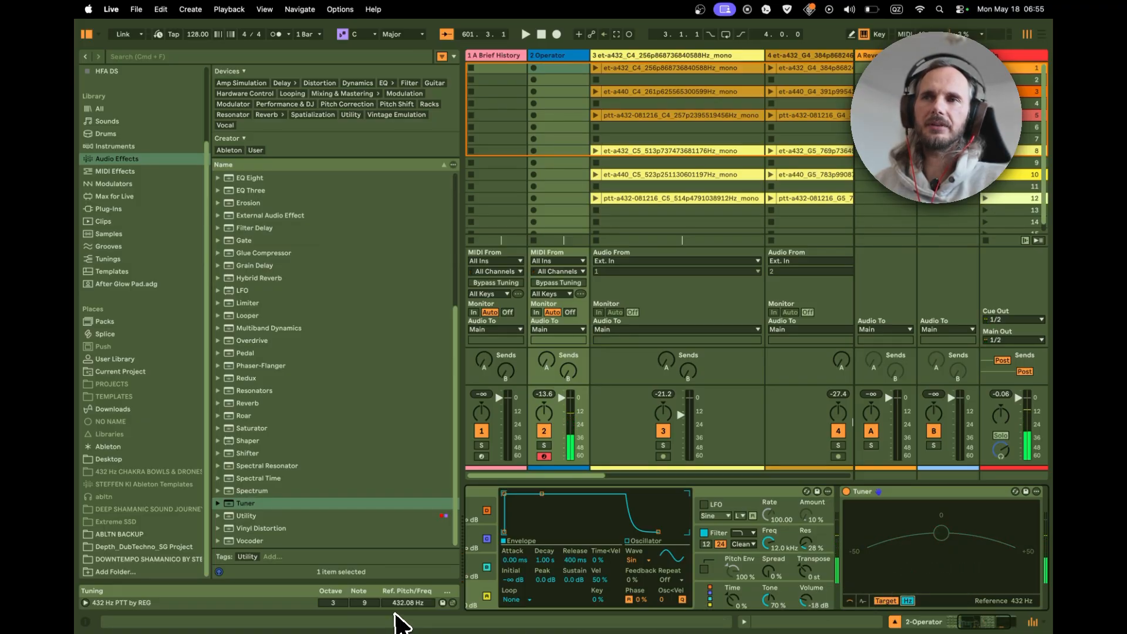
key(a)
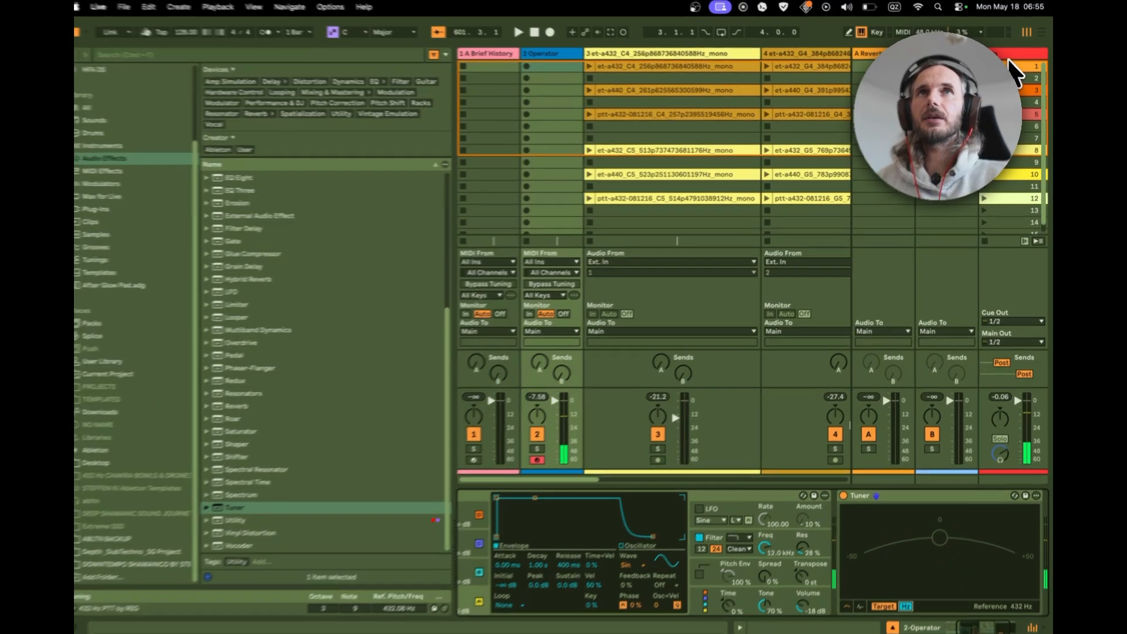
Open the sosci oscilloscope on the Main track and set its linked X and Y image scale to 1.0152
click(1008, 57)
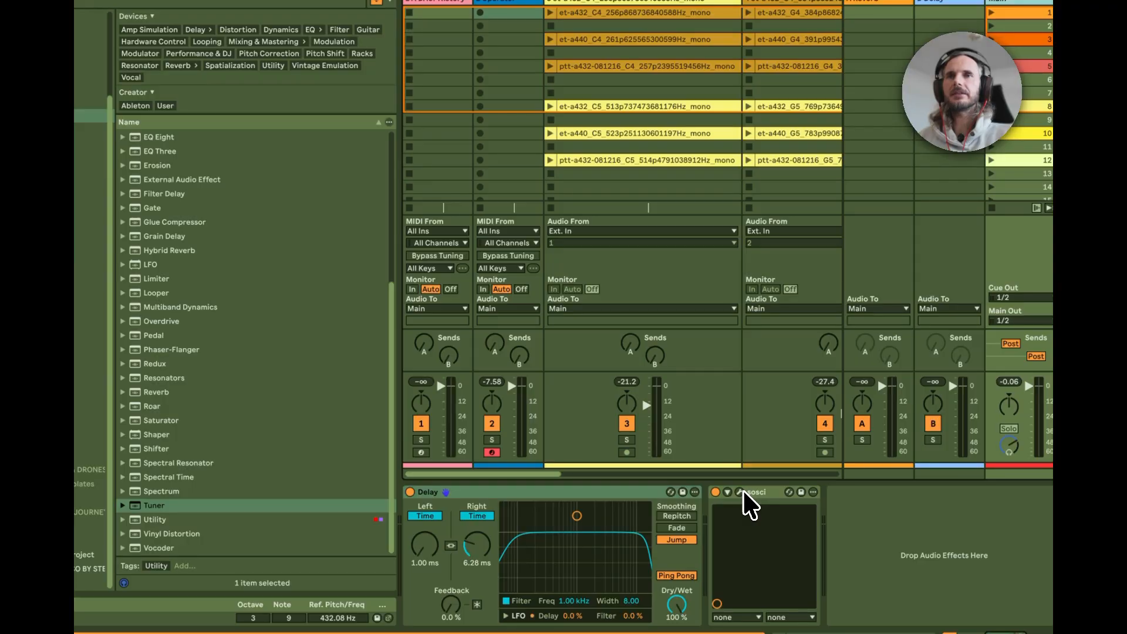
click(741, 492)
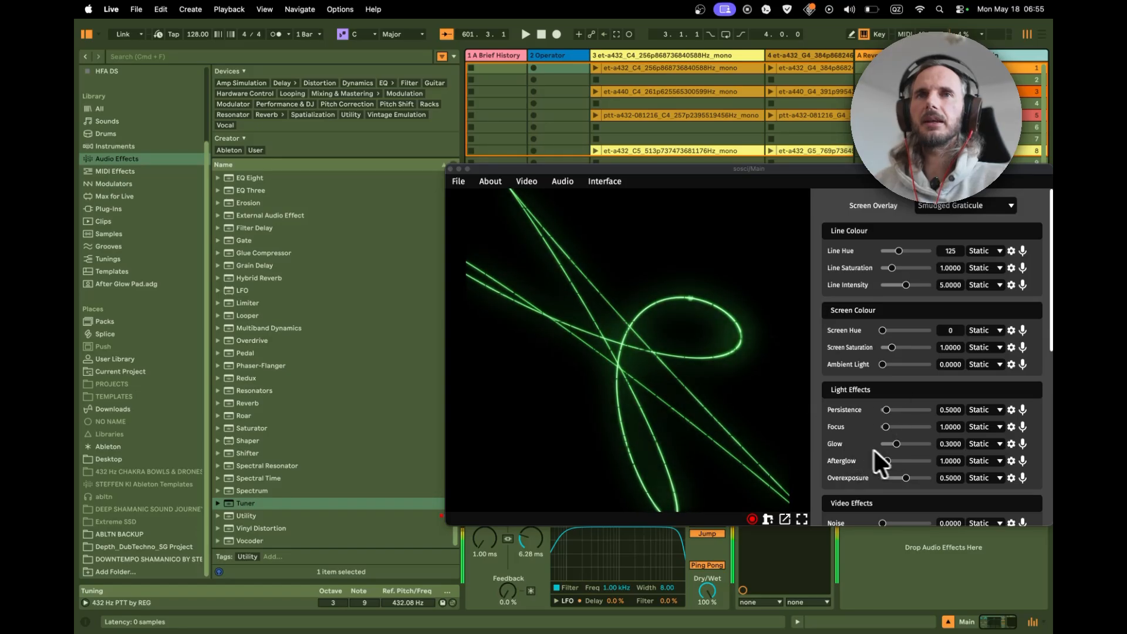
scroll(887, 464, down, 3)
scroll(886, 464, down, 8)
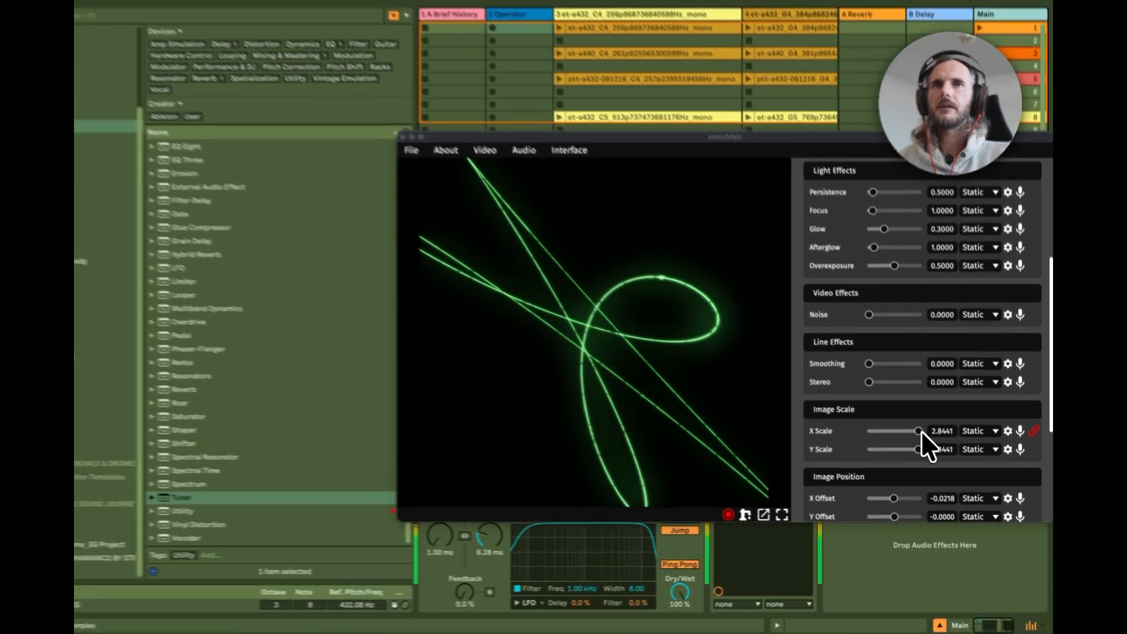
drag(932, 441, 914, 449)
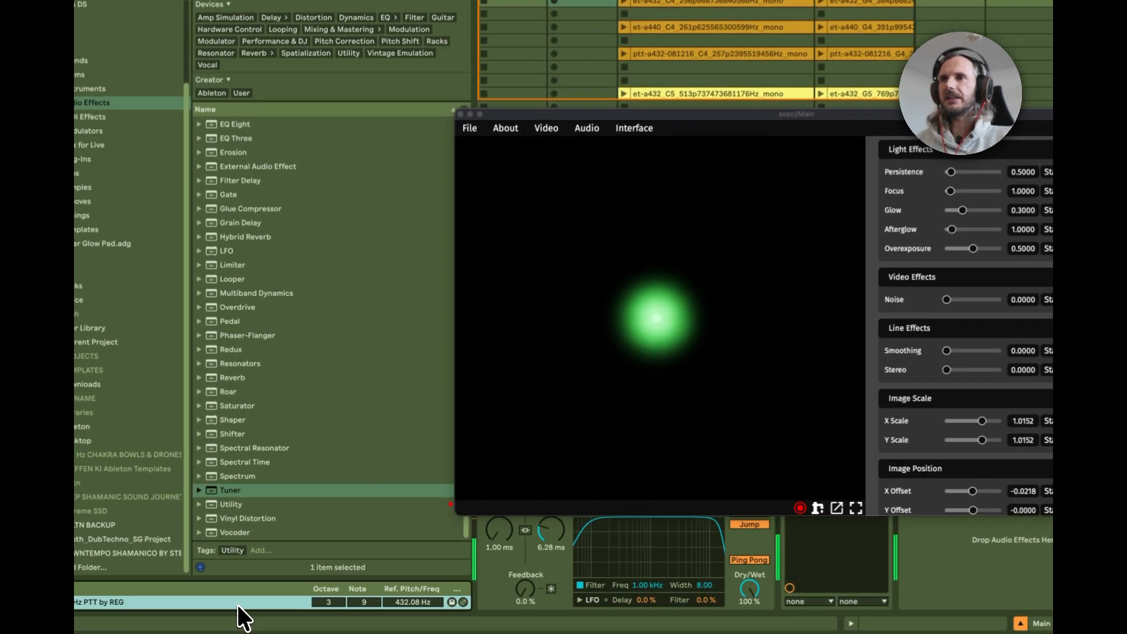
Delete the loaded tuning from the set and load 432 Hz PTT by REG.ascl from the User Library again
right_click(252, 605)
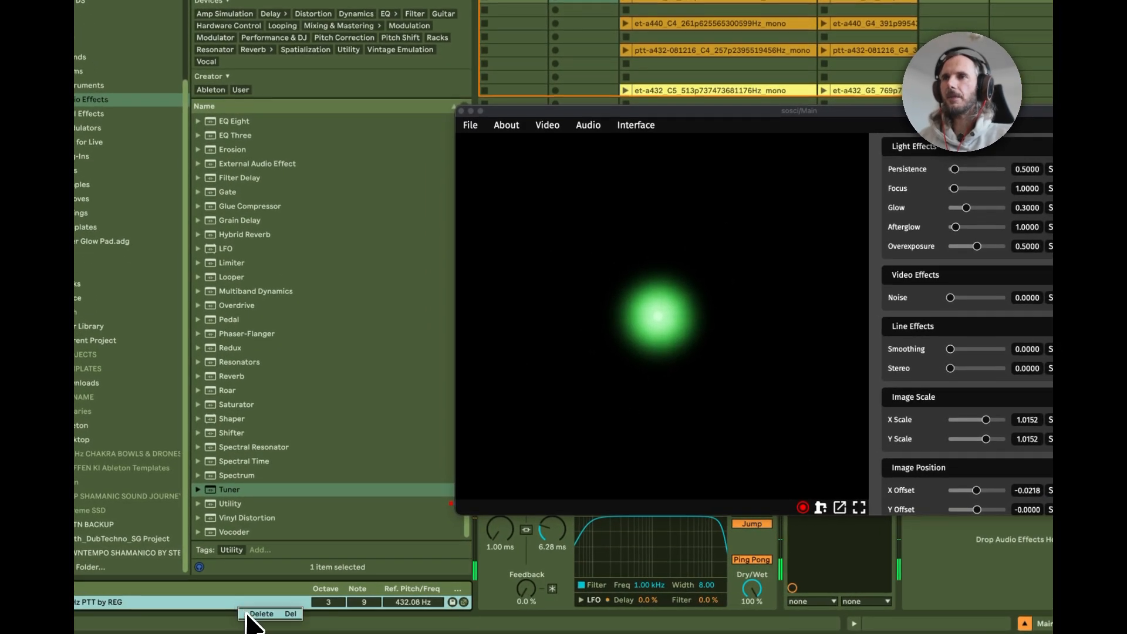
click(255, 614)
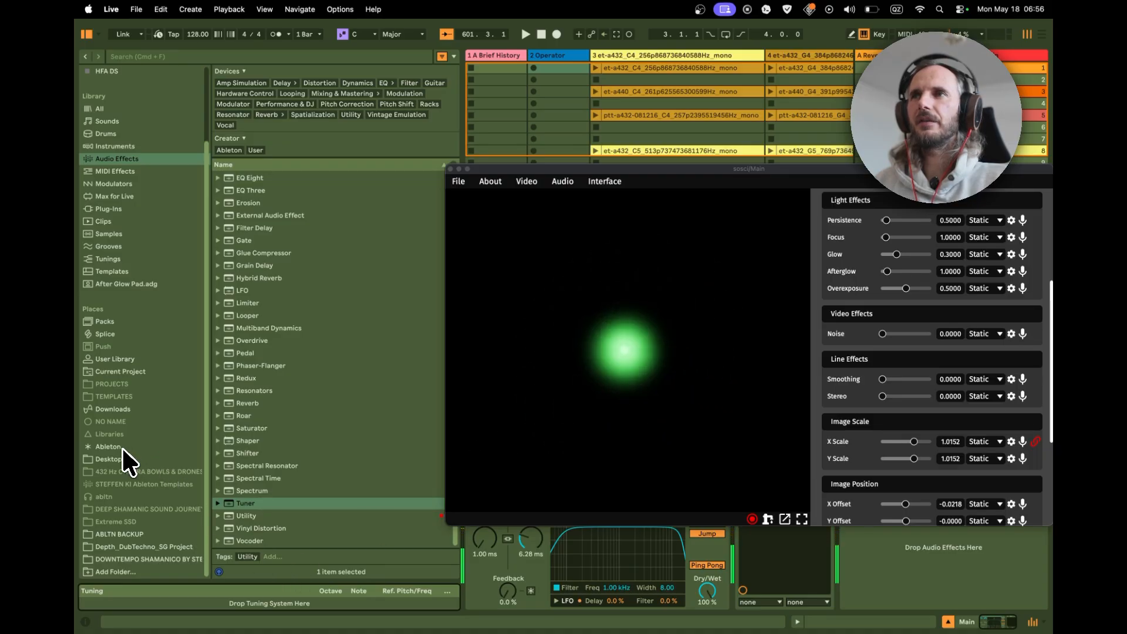
click(121, 361)
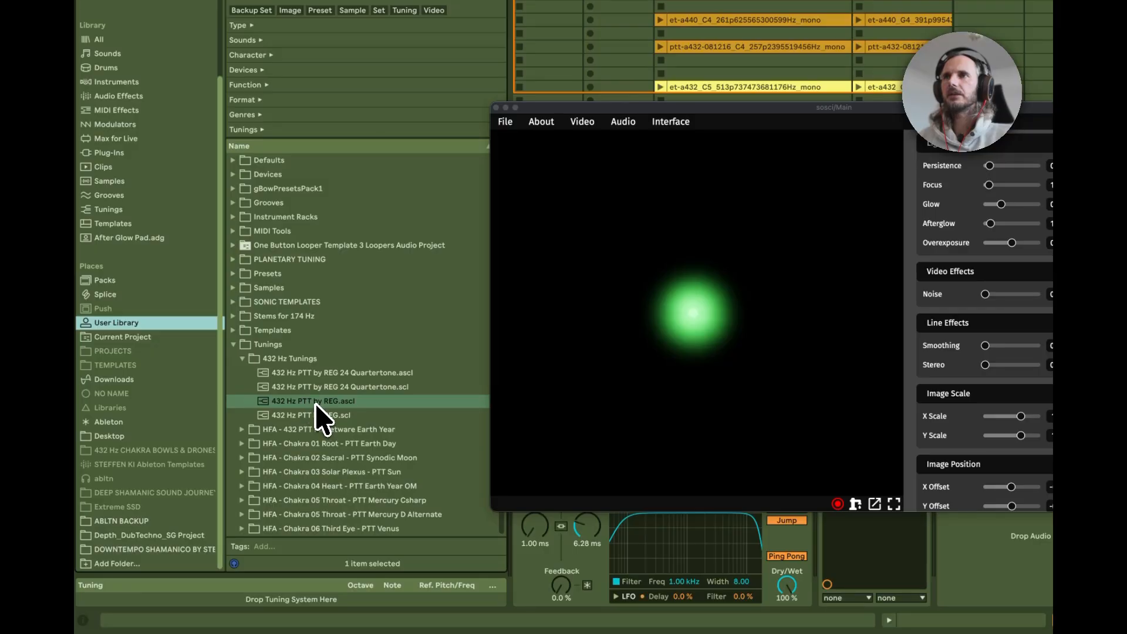
double_click(316, 402)
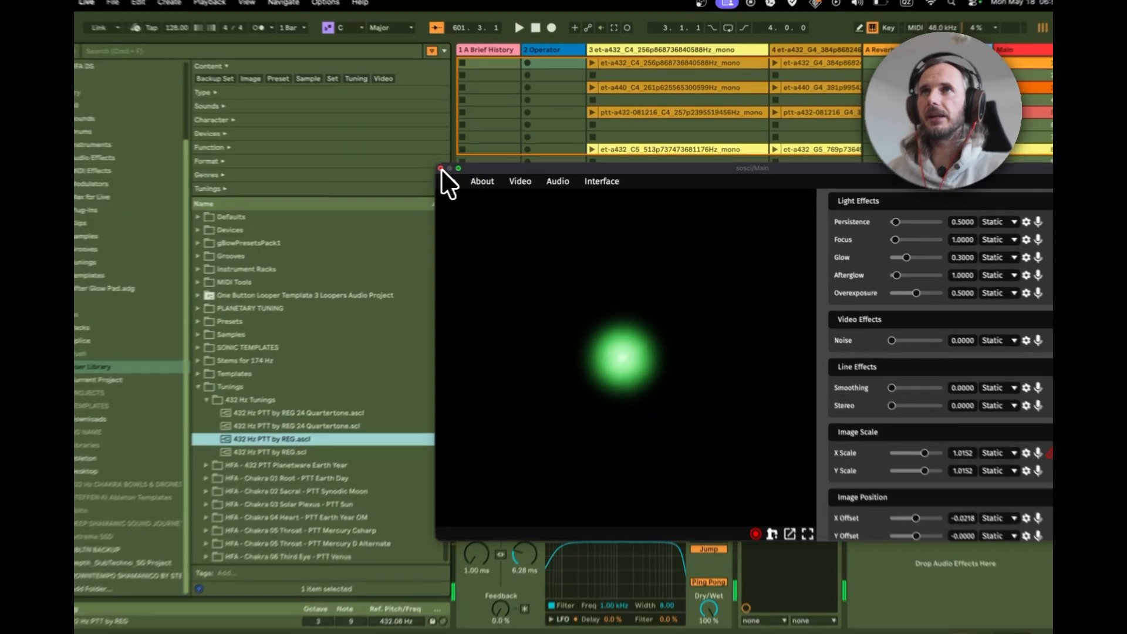
Close the sosci window and delete the Operator device from track 2, keeping the Tuner
click(450, 169)
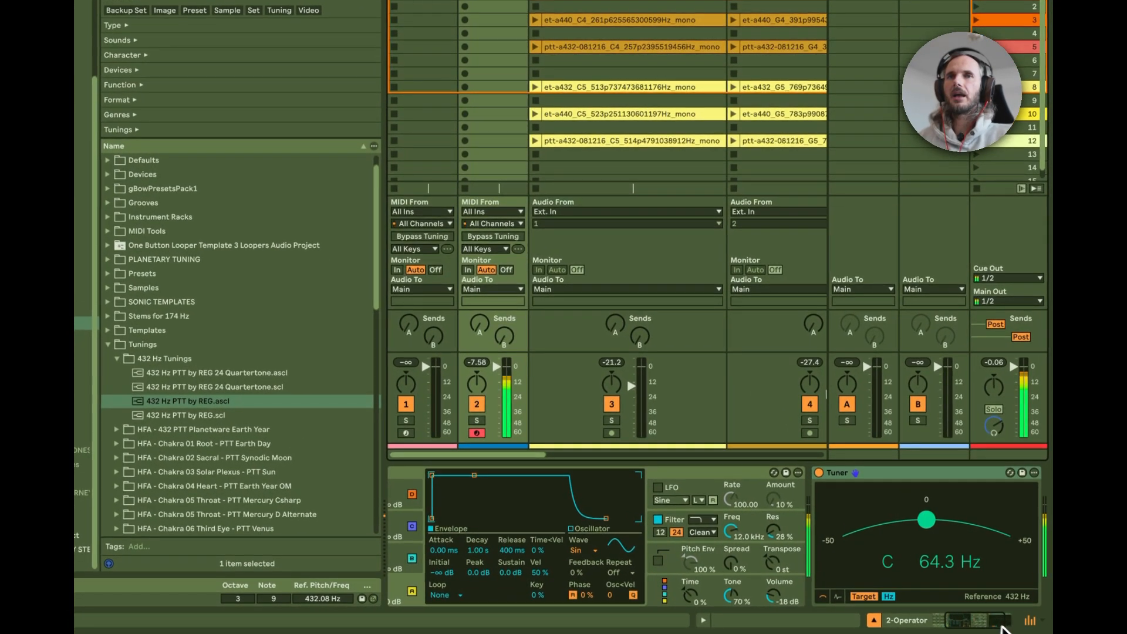
drag(991, 623, 927, 629)
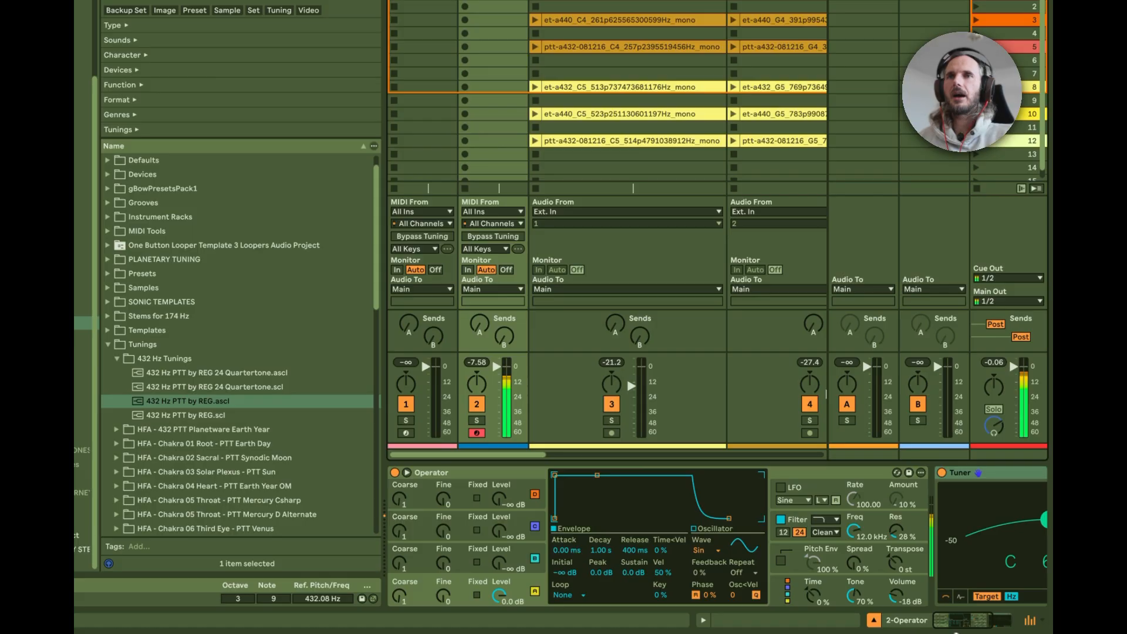
click(813, 472)
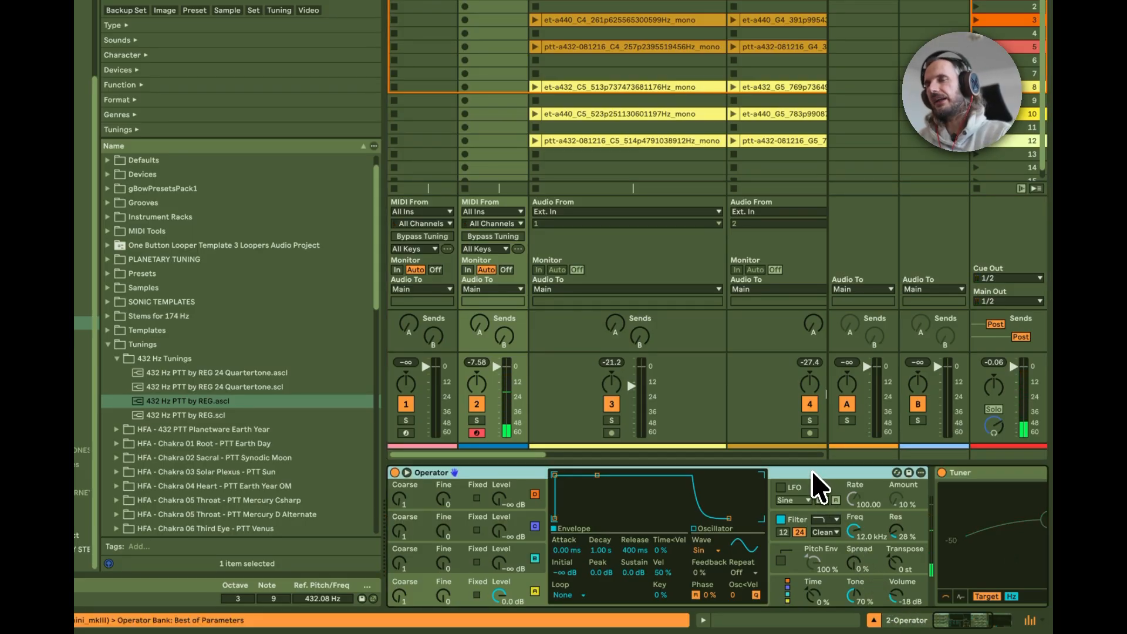
key(Delete)
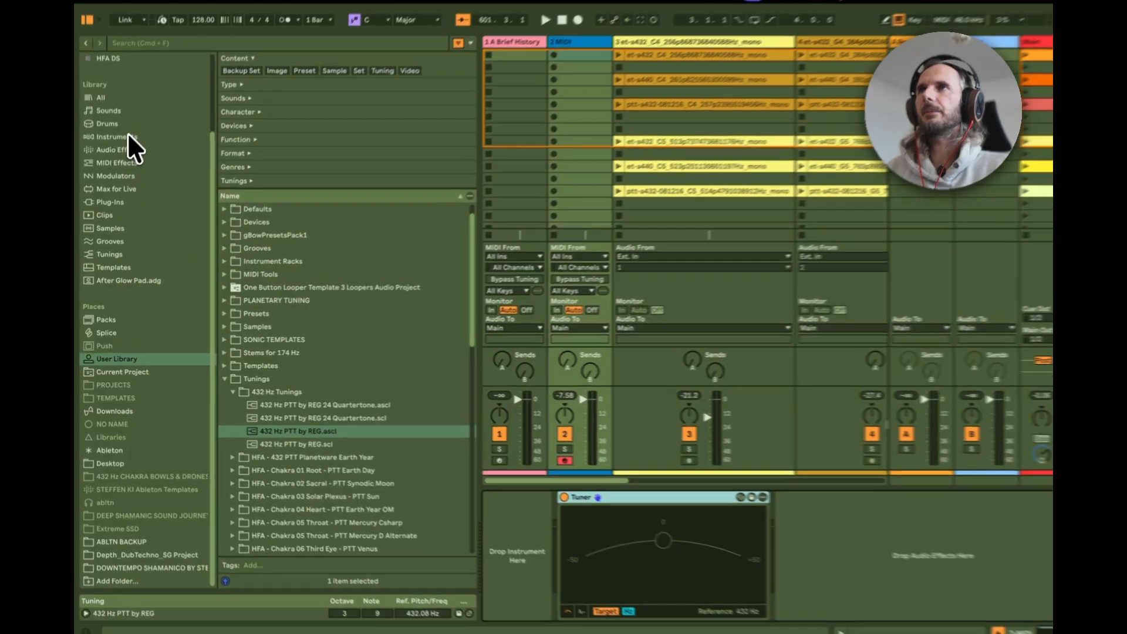
Load the Wavetable instrument onto track 2 ahead of the Tuner and check a played C in hertz
click(127, 146)
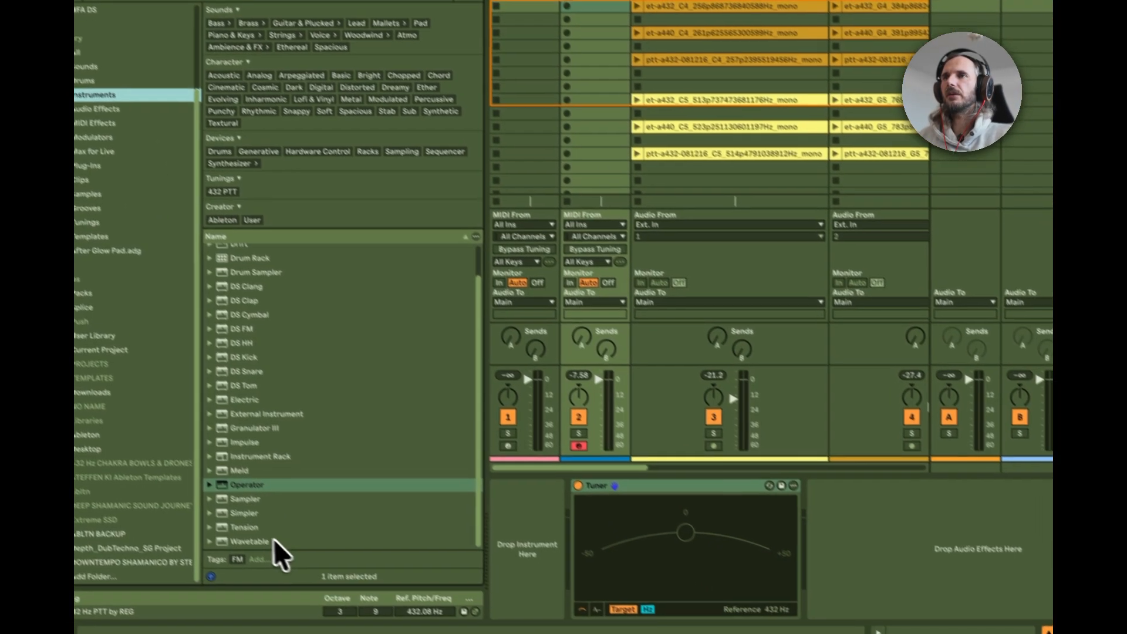
double_click(294, 564)
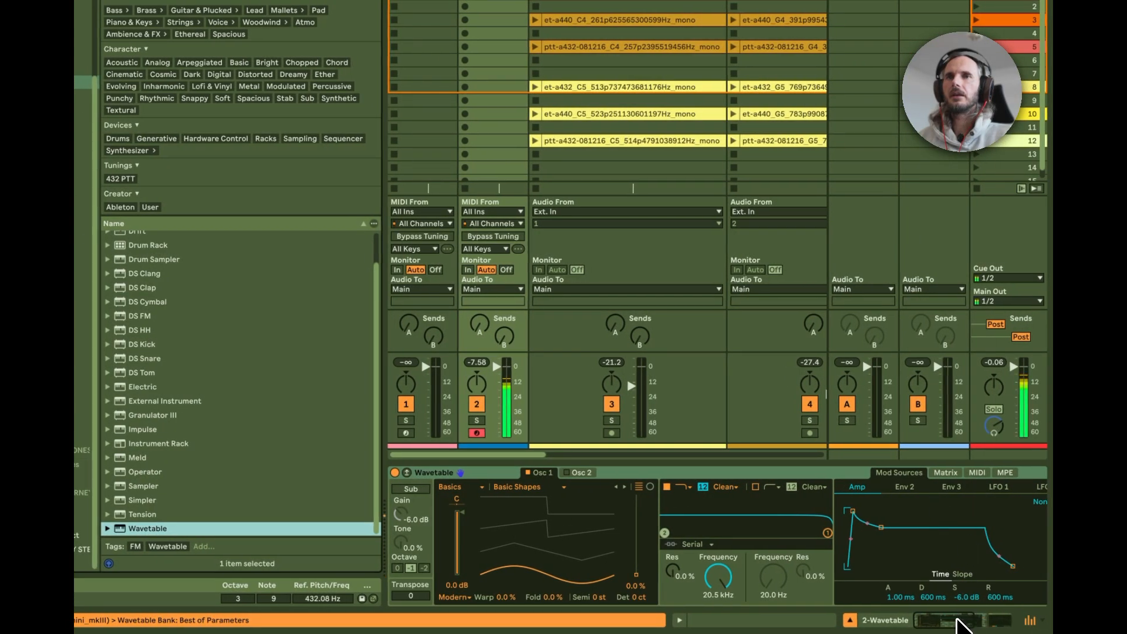
click(966, 620)
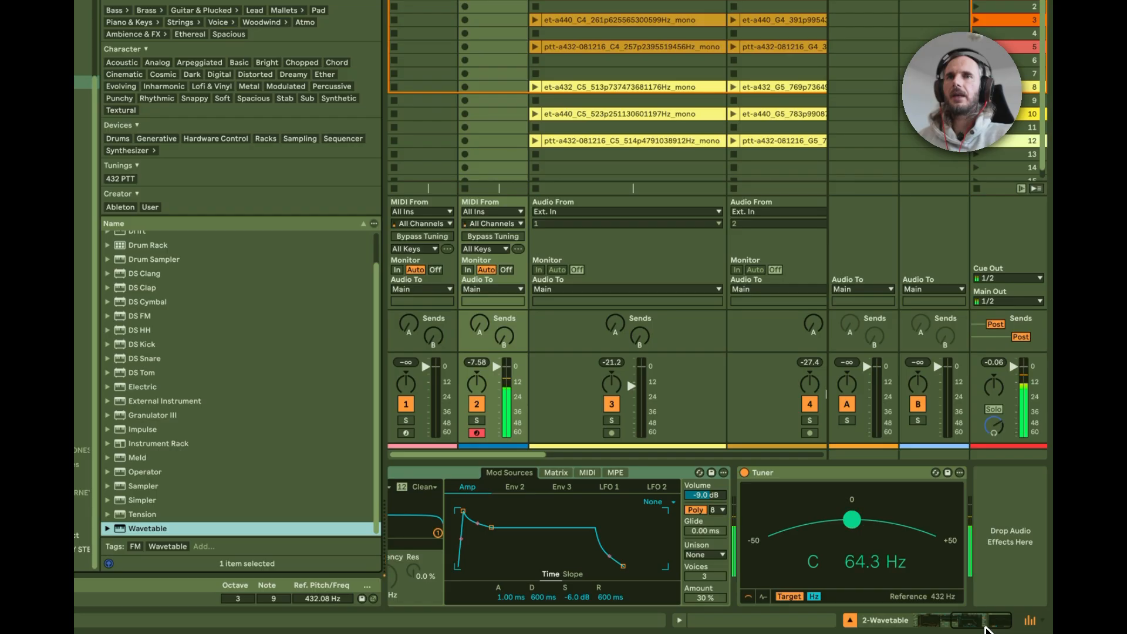
click(951, 619)
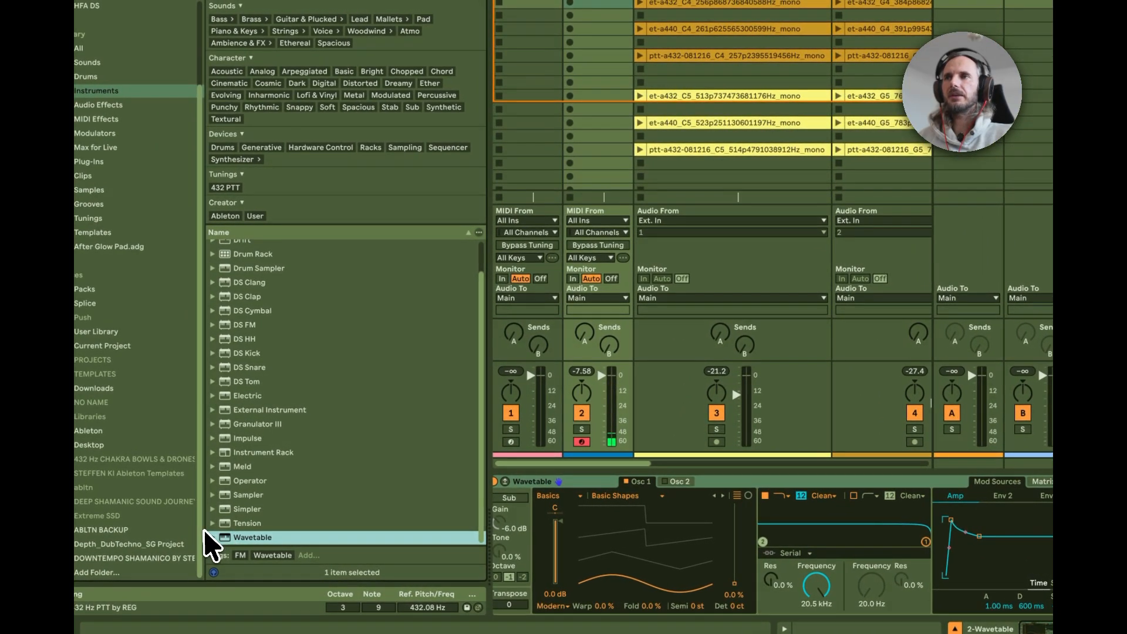
Load the Wavetable preset A Brief History of Chime.adv onto track 2 and view its notes in the Tuner
click(213, 537)
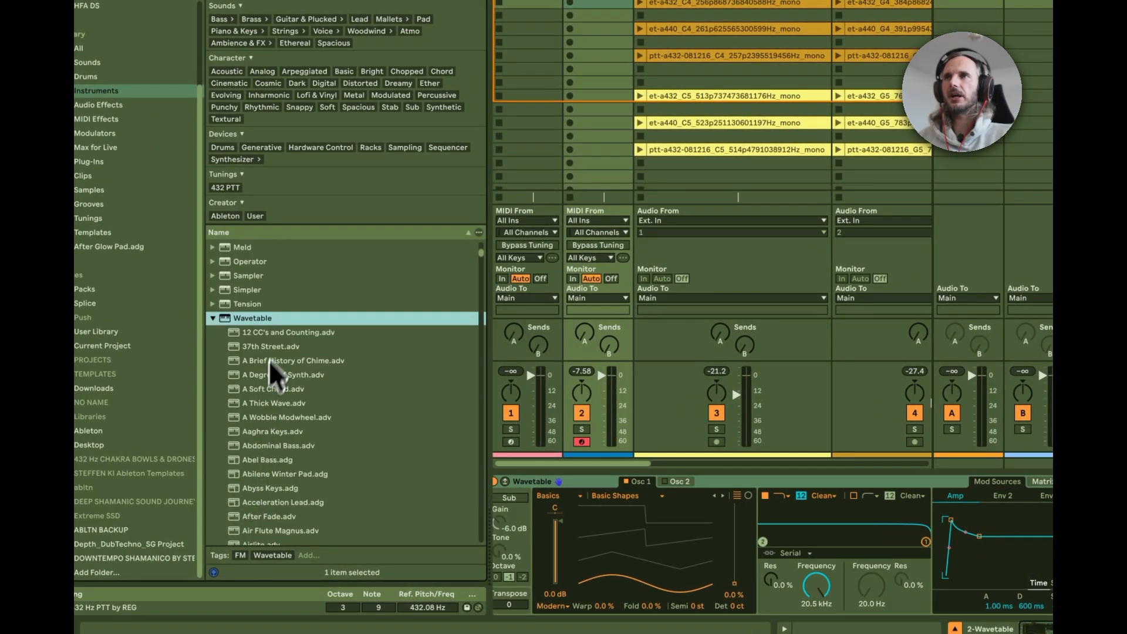
double_click(321, 361)
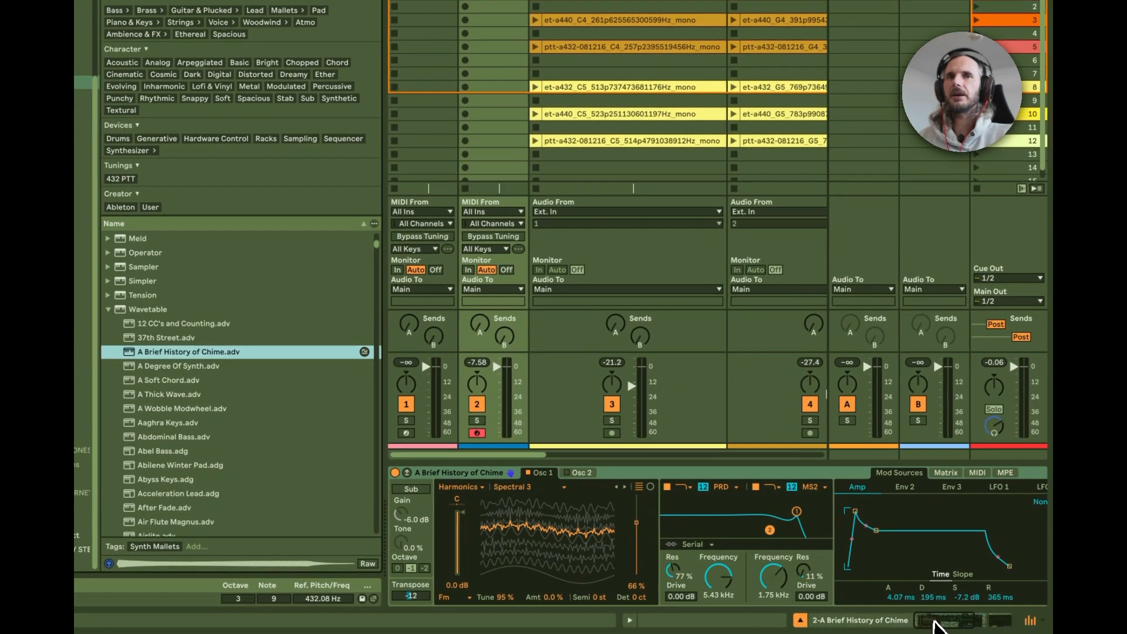
click(934, 627)
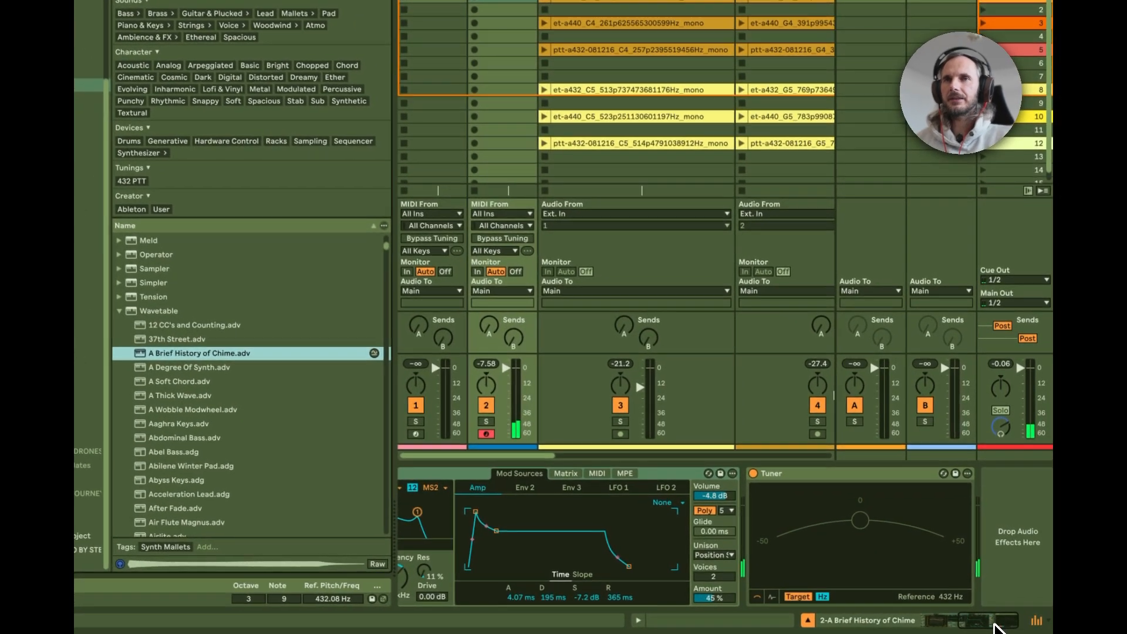
drag(992, 624, 867, 625)
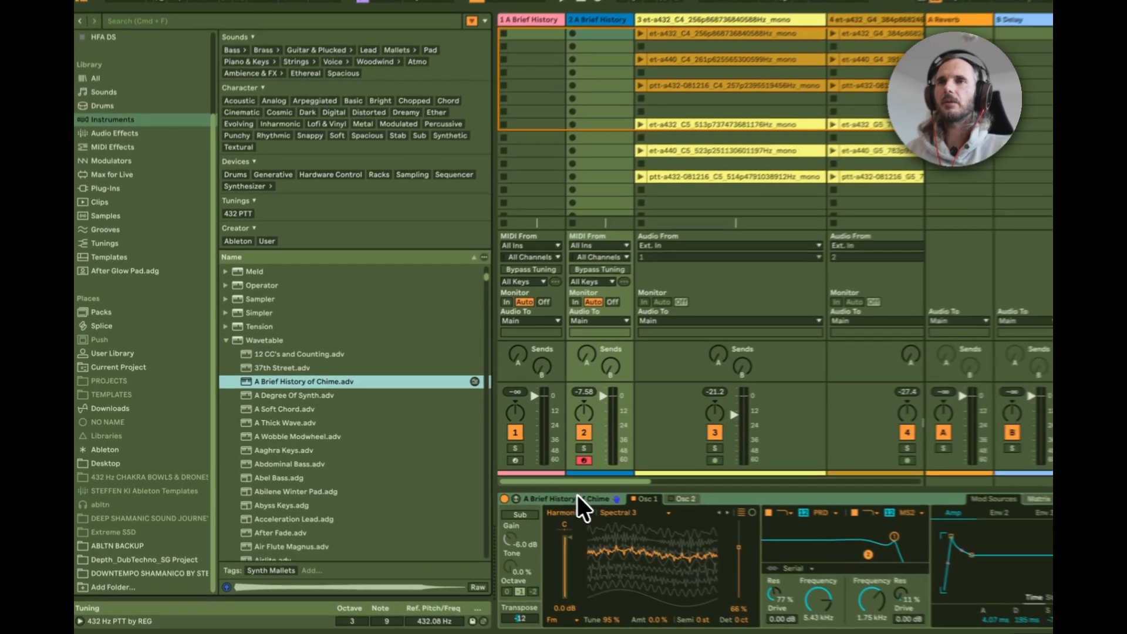
Delete the chime preset from track 2, collapse the Wavetable presets and look through the list of built-in instruments
key(Delete)
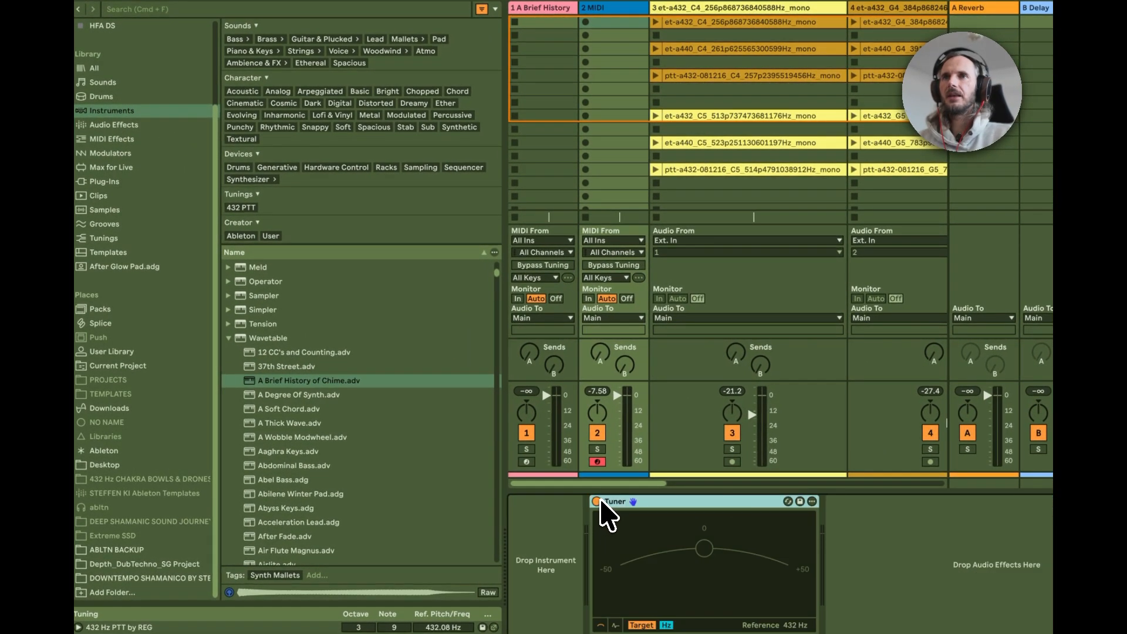
click(228, 339)
scroll(329, 376, up, 2)
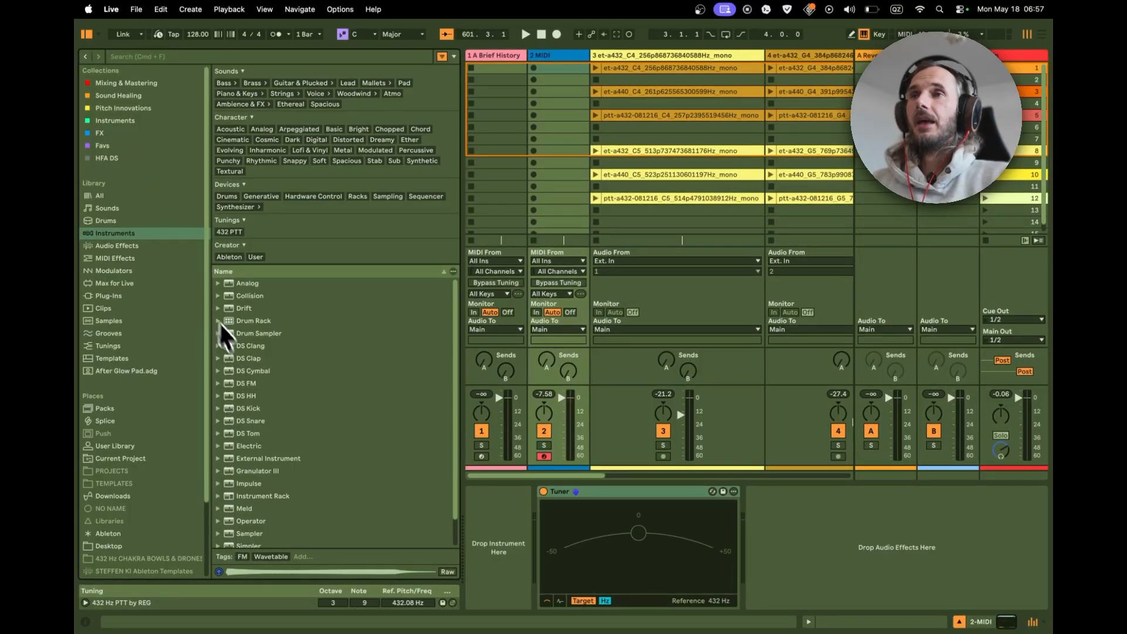
scroll(291, 382, down, 3)
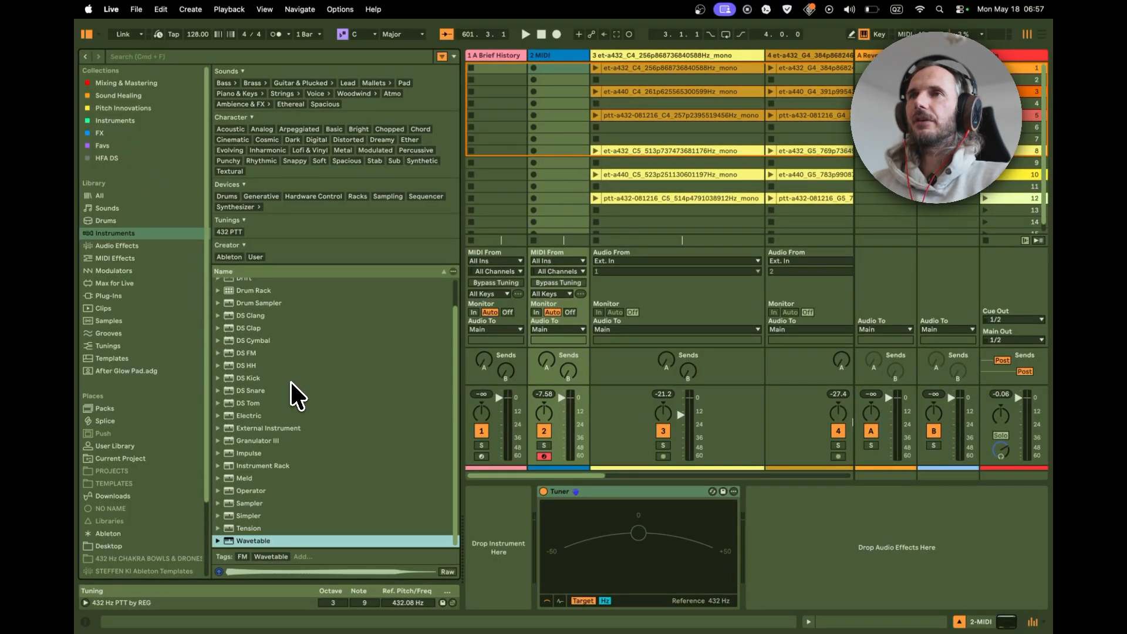
scroll(290, 382, up, 3)
scroll(291, 382, down, 3)
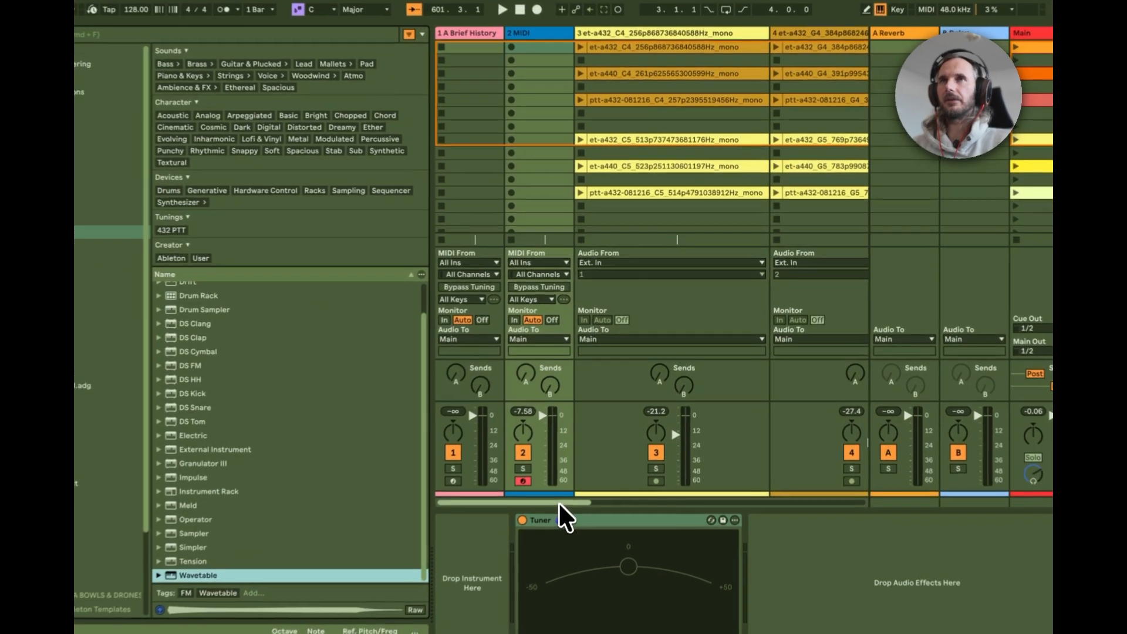
Open the plug-in window of Kontakt 8 on track 5
drag(577, 476, 669, 500)
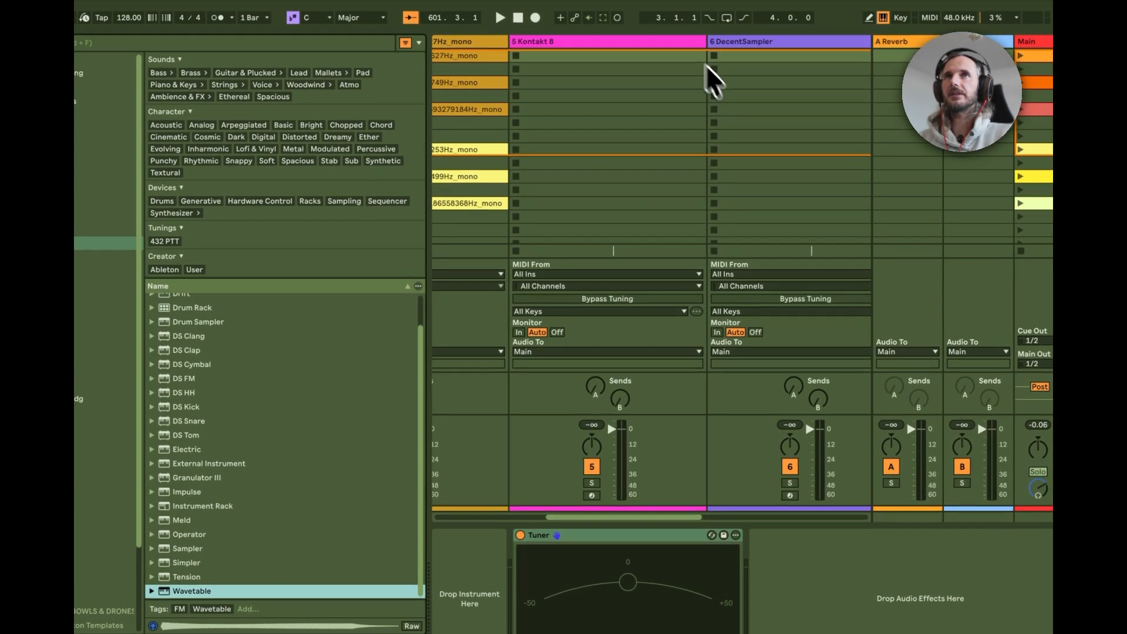
click(626, 46)
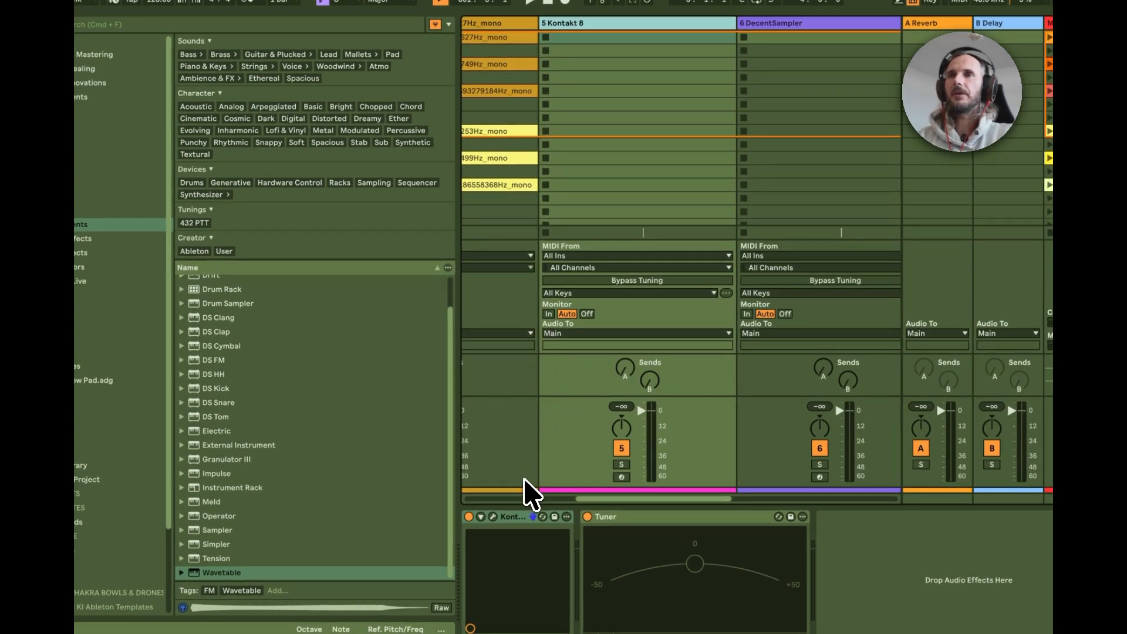
click(495, 518)
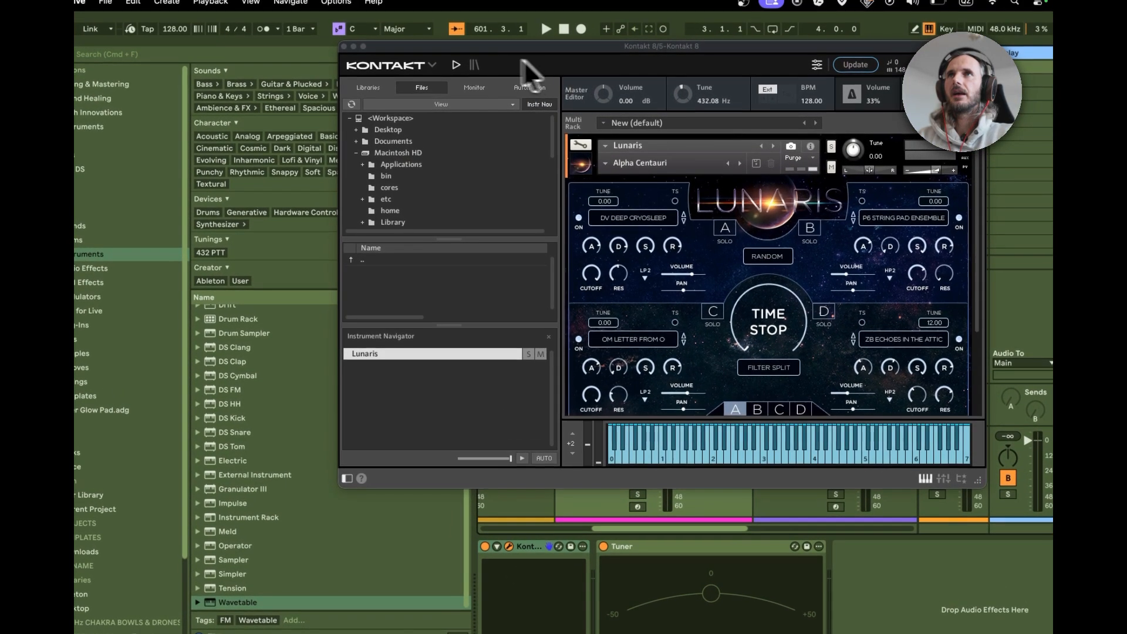
Switch Kontakt to Default View and reposition its window
click(425, 63)
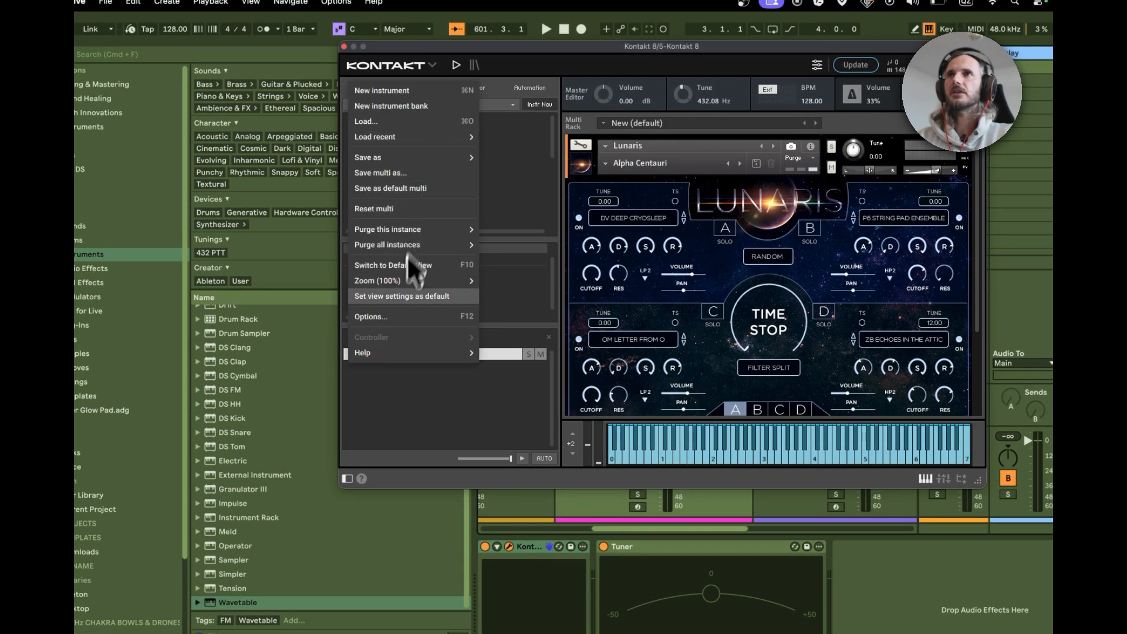
mouse_move(403, 284)
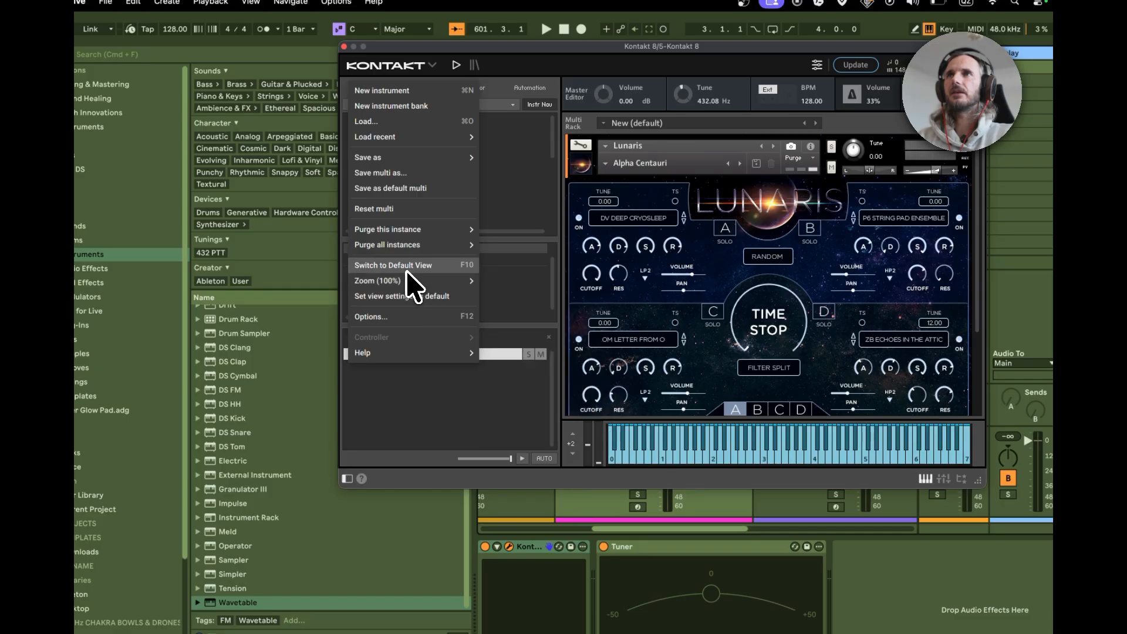
click(407, 266)
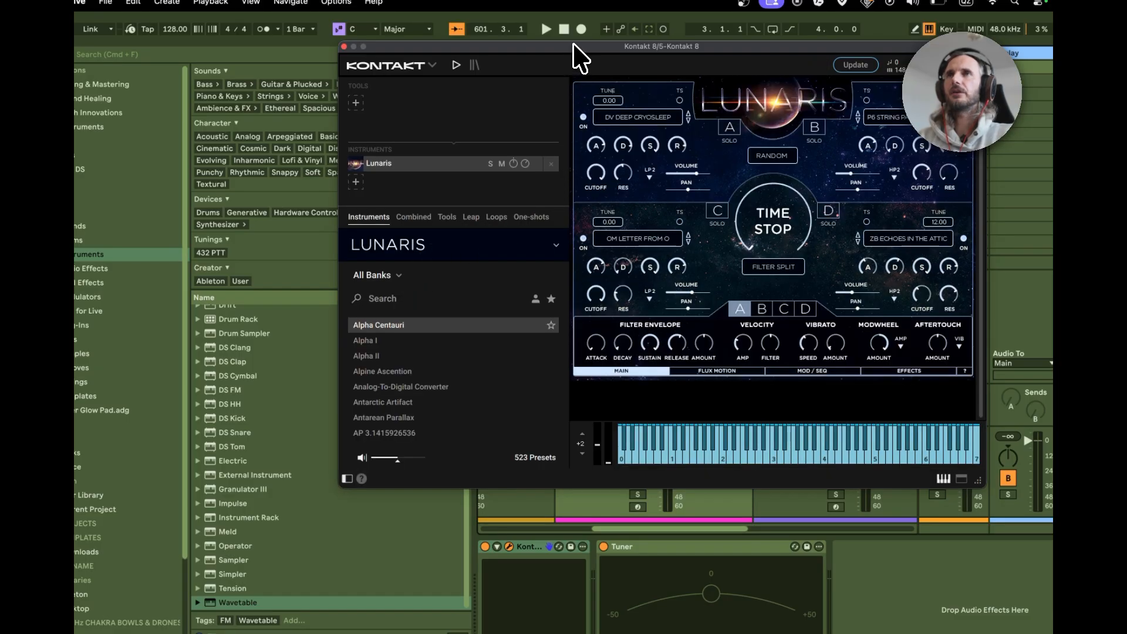
drag(575, 44, 483, 96)
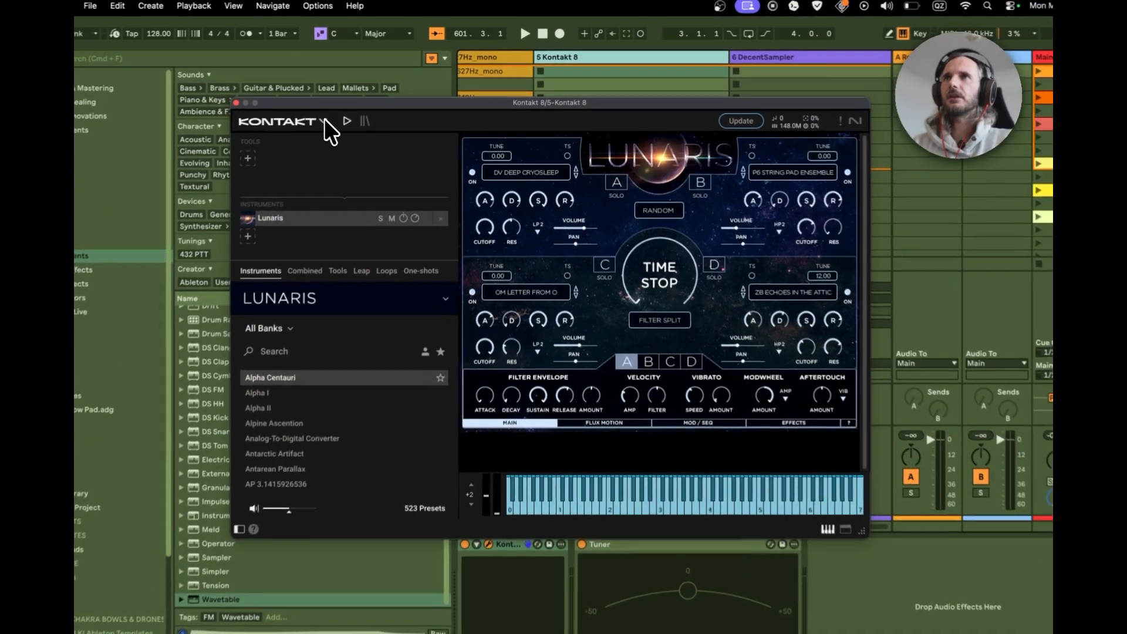
Switch Kontakt to Classic View and show its Master Editor
click(344, 112)
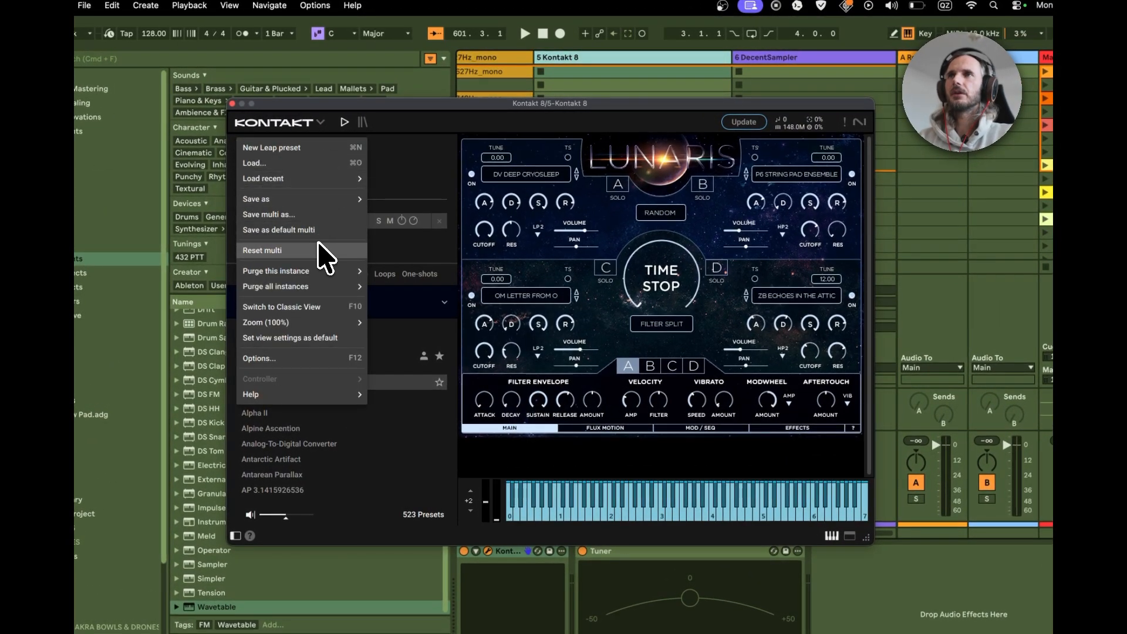
click(312, 309)
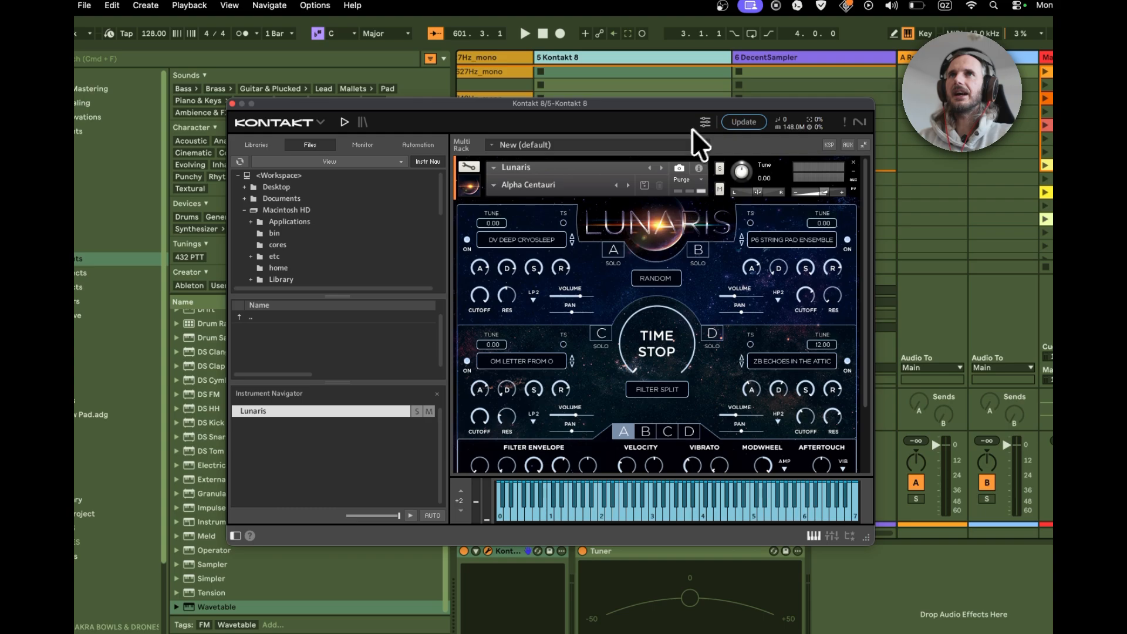
click(708, 120)
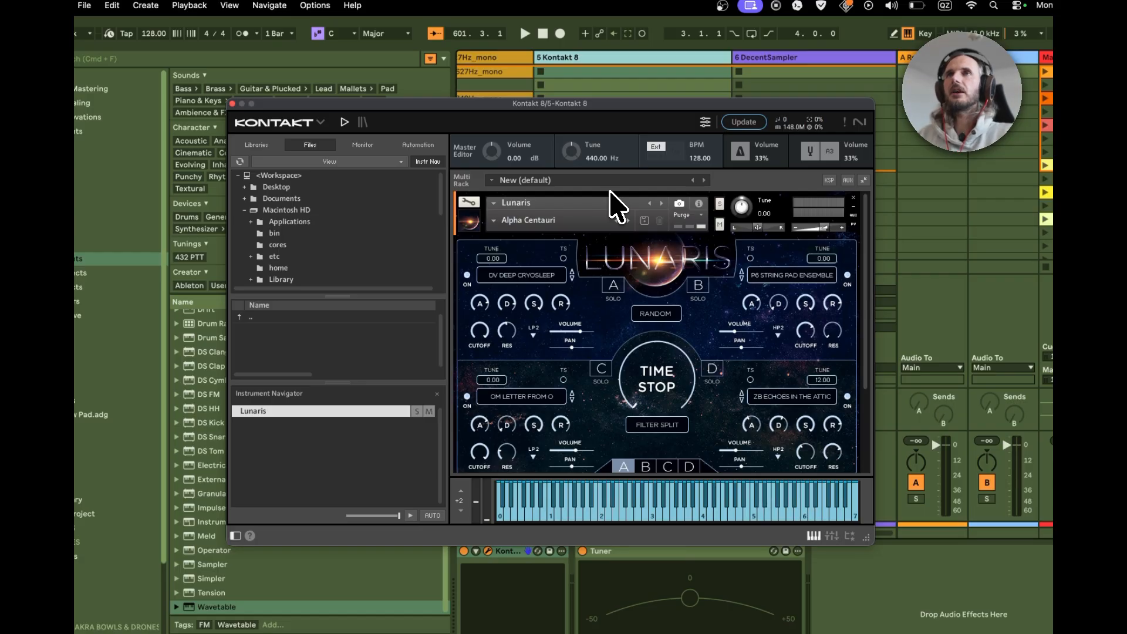
Set Kontakt's master tune to 432.08 Hz, and close its window after checking a played C in the Tuner
drag(592, 100, 556, 94)
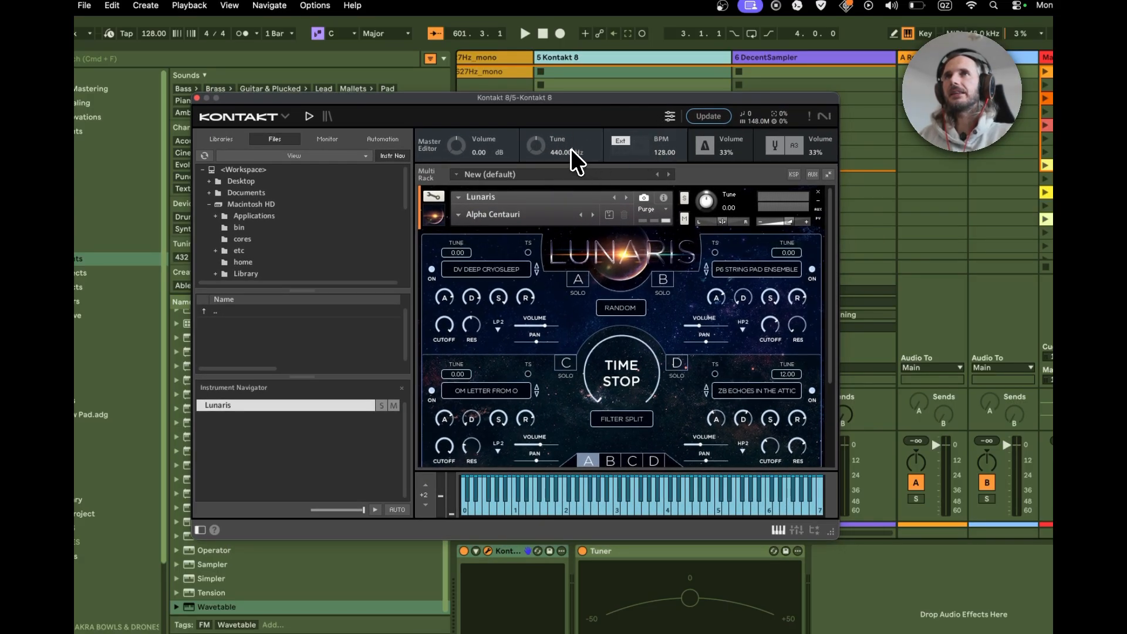
double_click(571, 151)
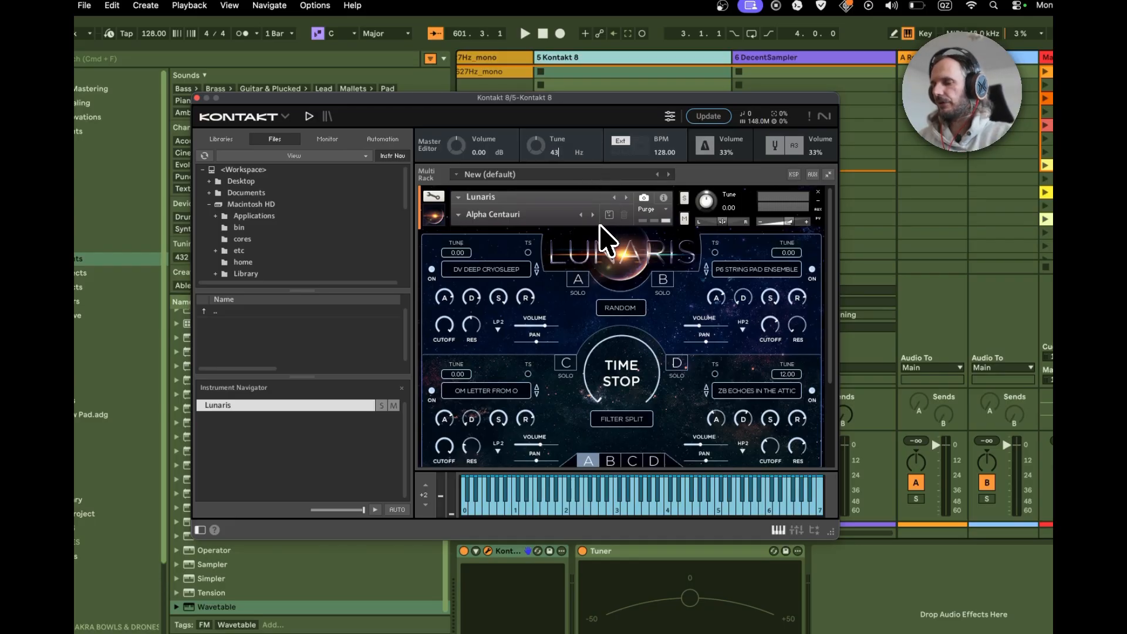
text(432.)
key(Return)
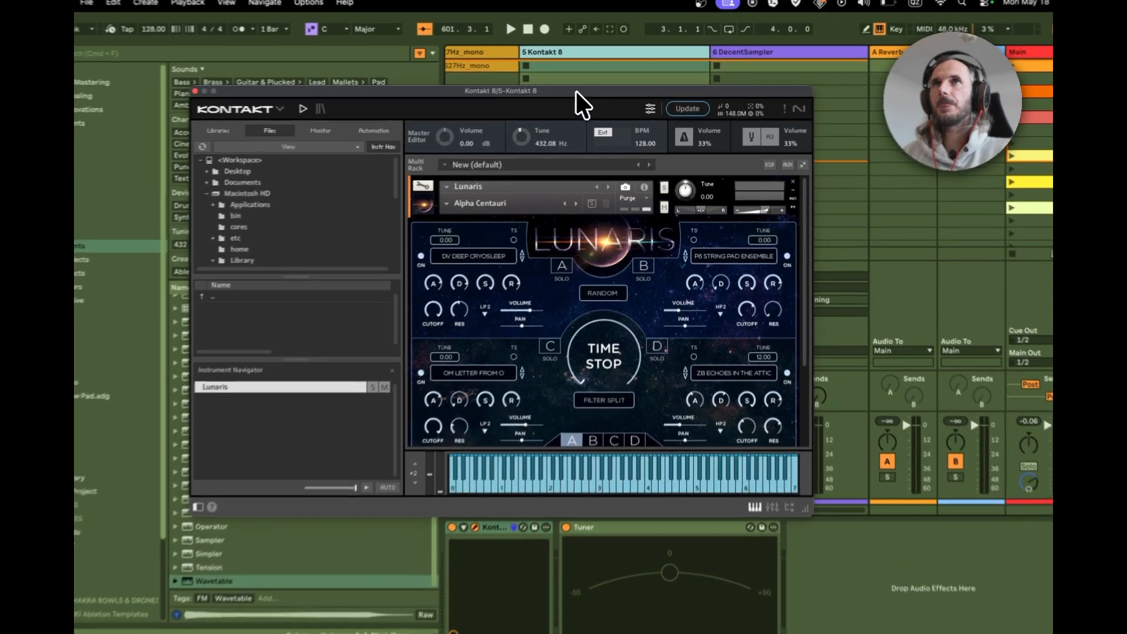
drag(578, 88, 654, 21)
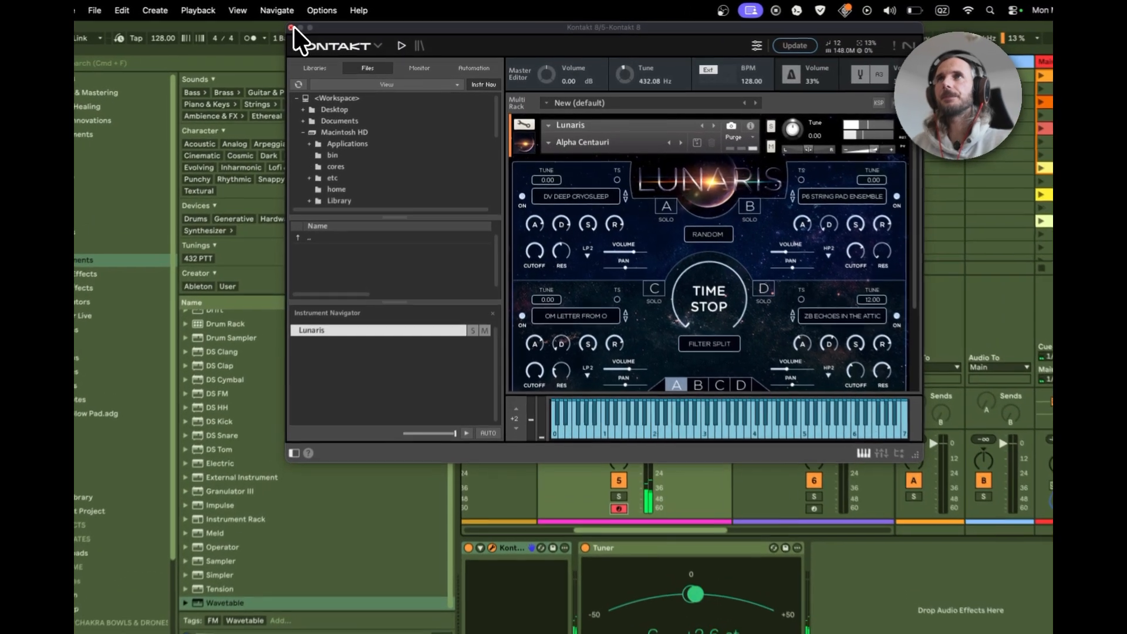
click(313, 24)
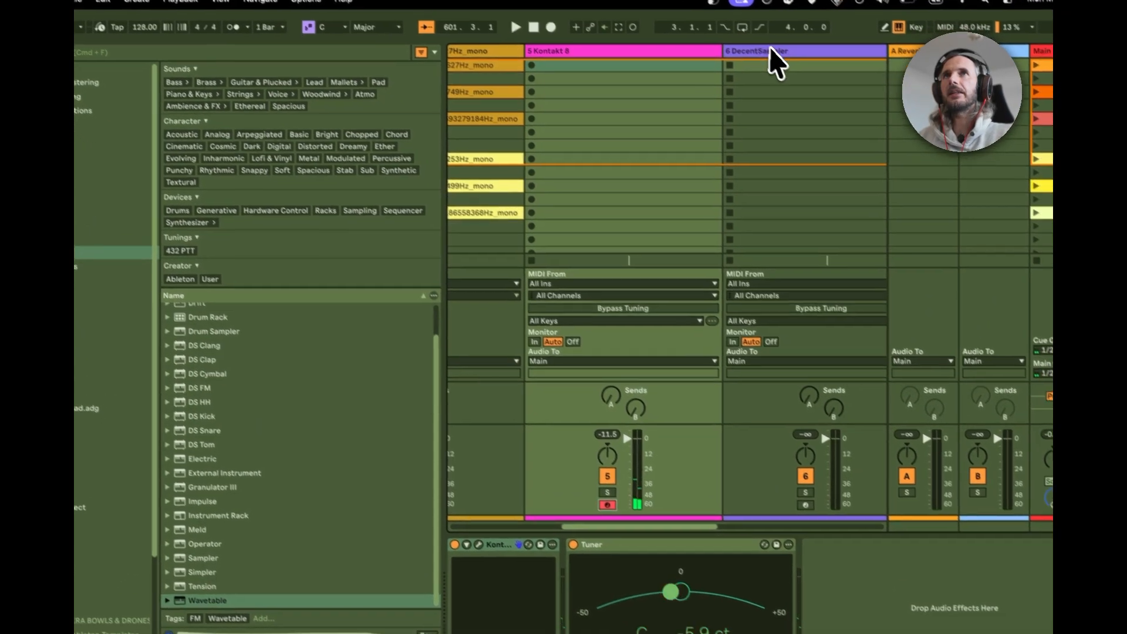
Open the DecentSampler plug-in window on track 6, move it aside and switch to Google Chrome
click(787, 63)
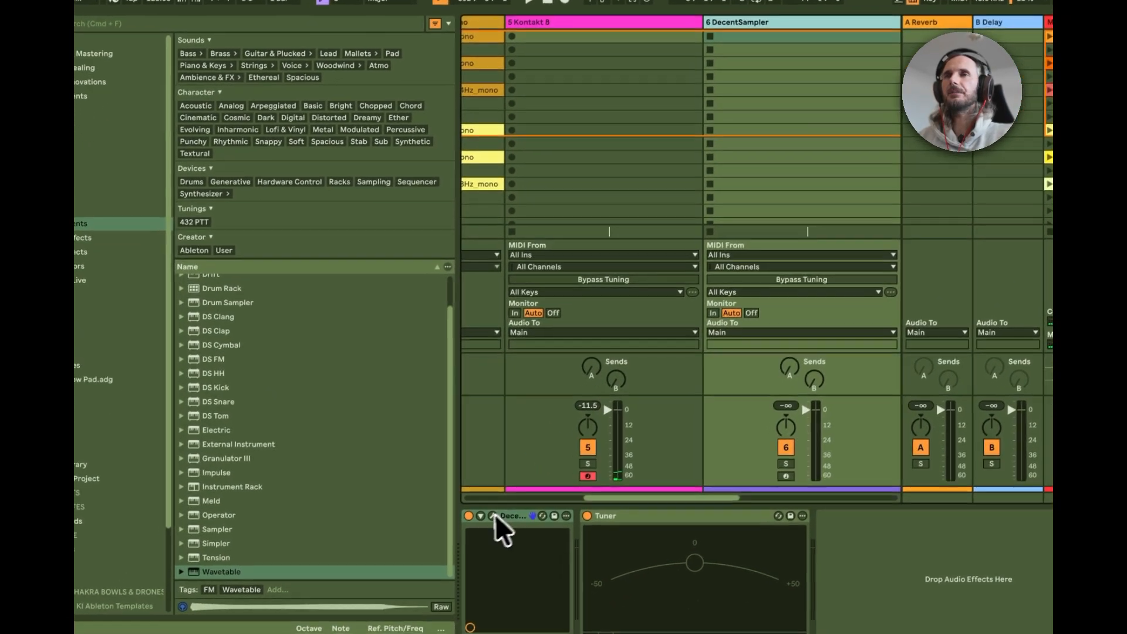
click(498, 513)
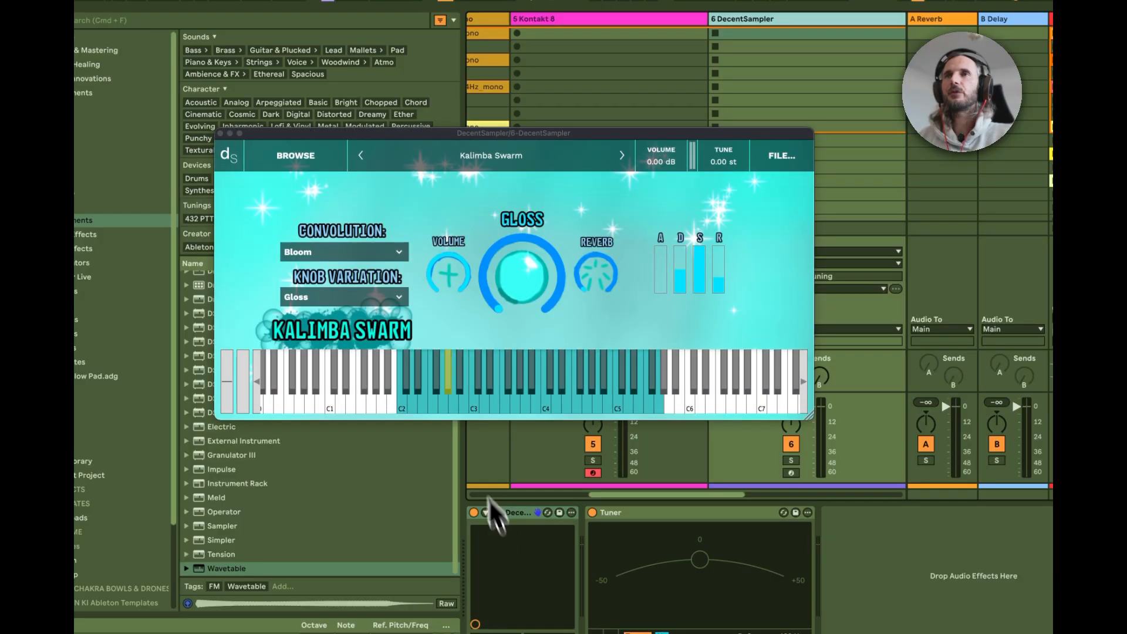
drag(534, 129, 438, 135)
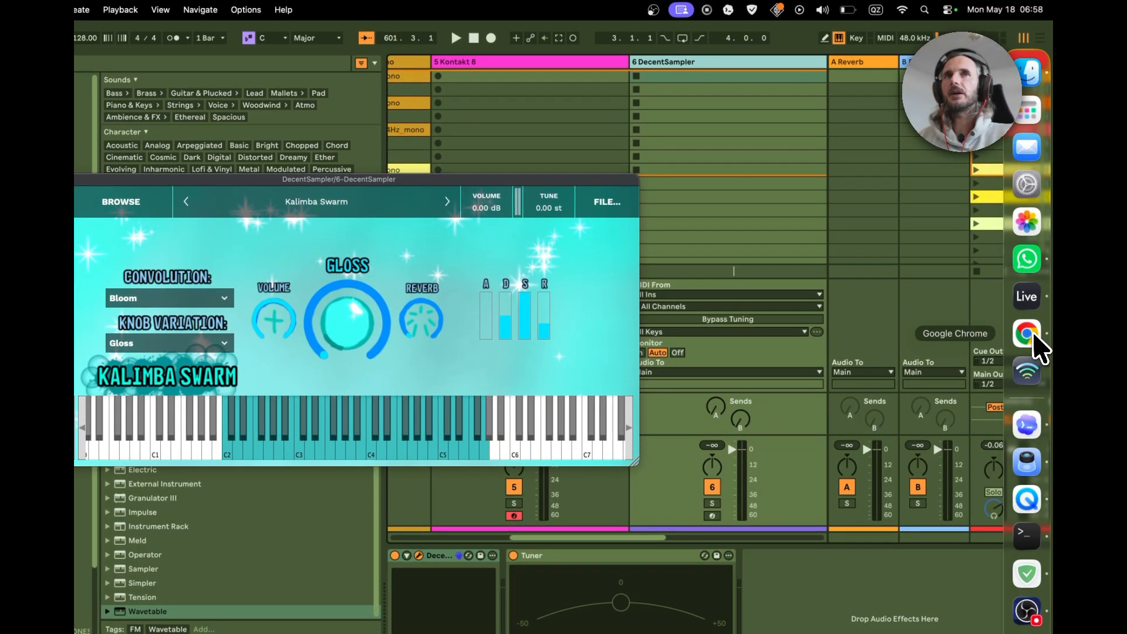
click(1028, 334)
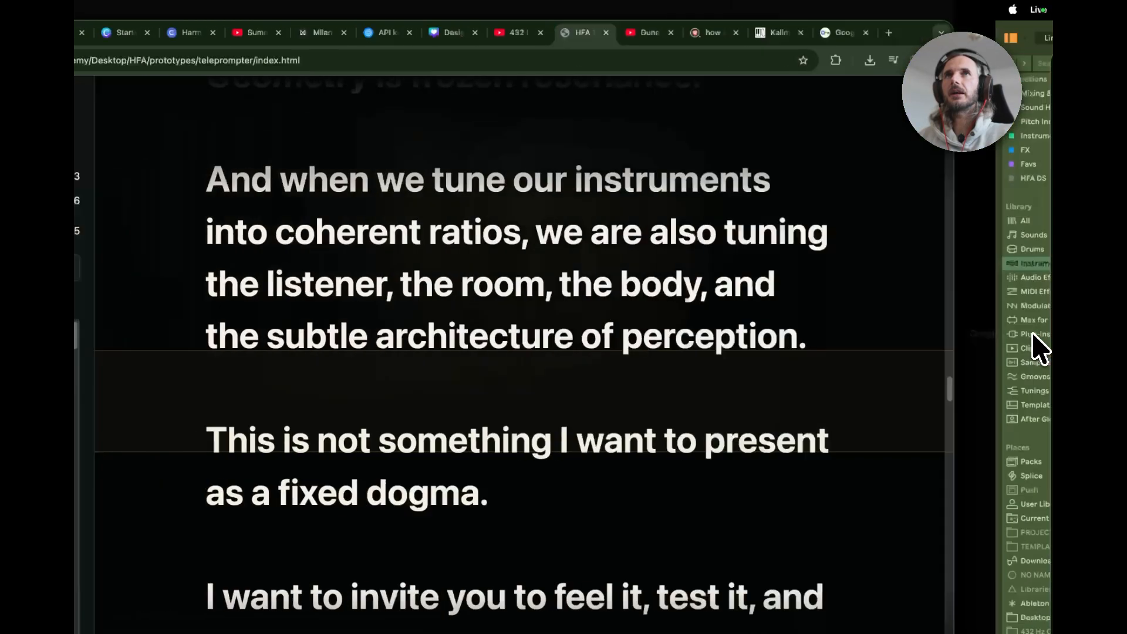
Bring up the Pianobook site and list its sample packs for Decent Sampler
click(884, 33)
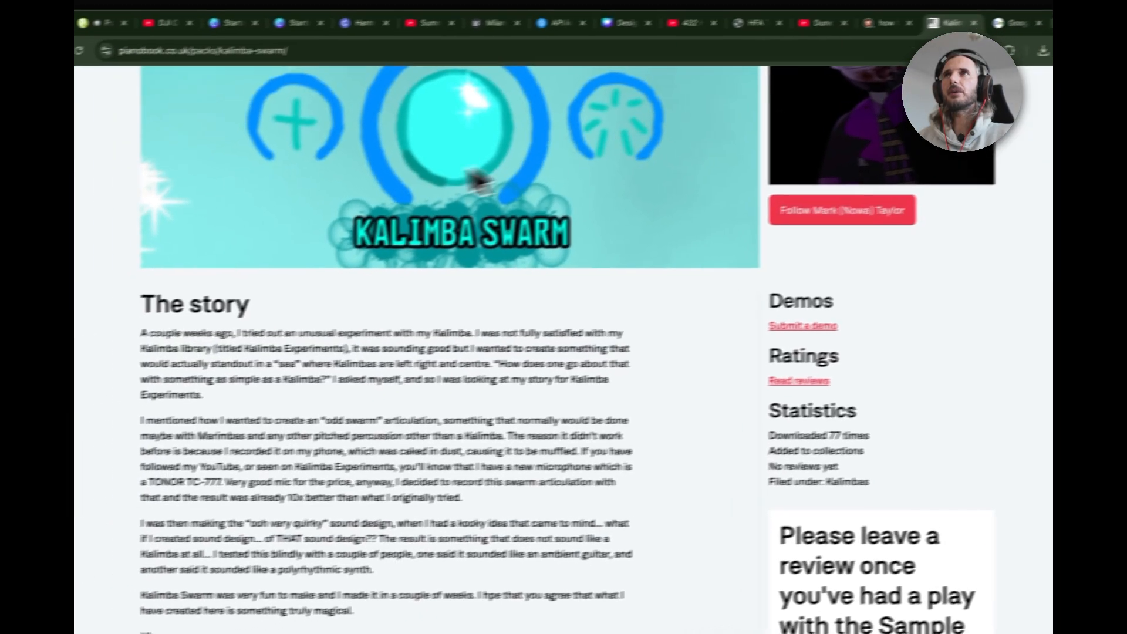
scroll(276, 159, up, 5)
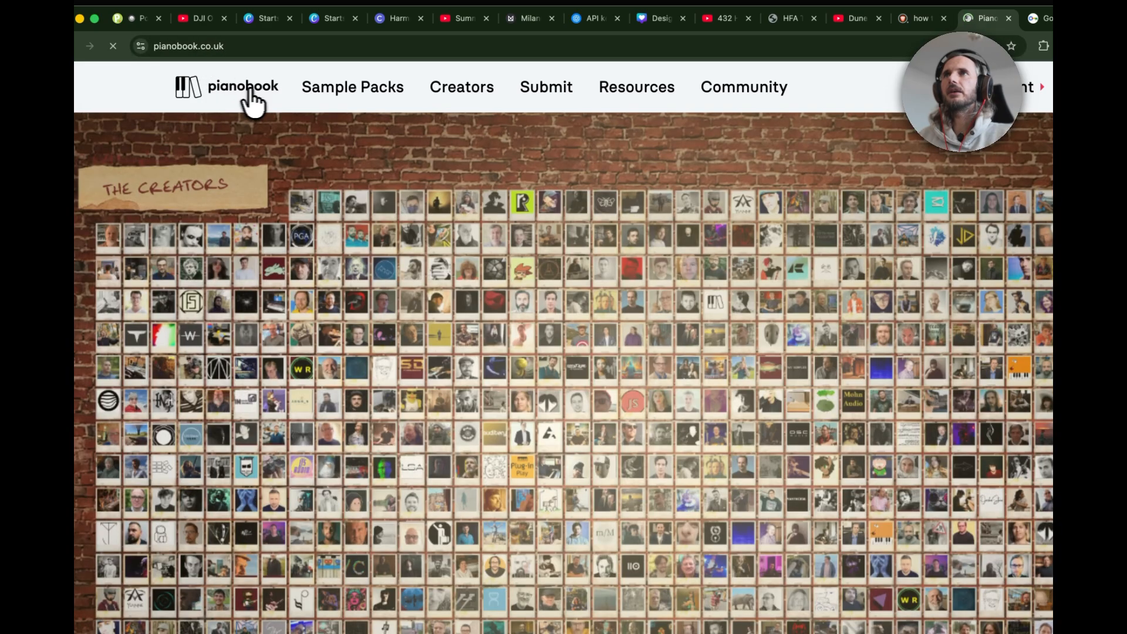
mouse_move(365, 92)
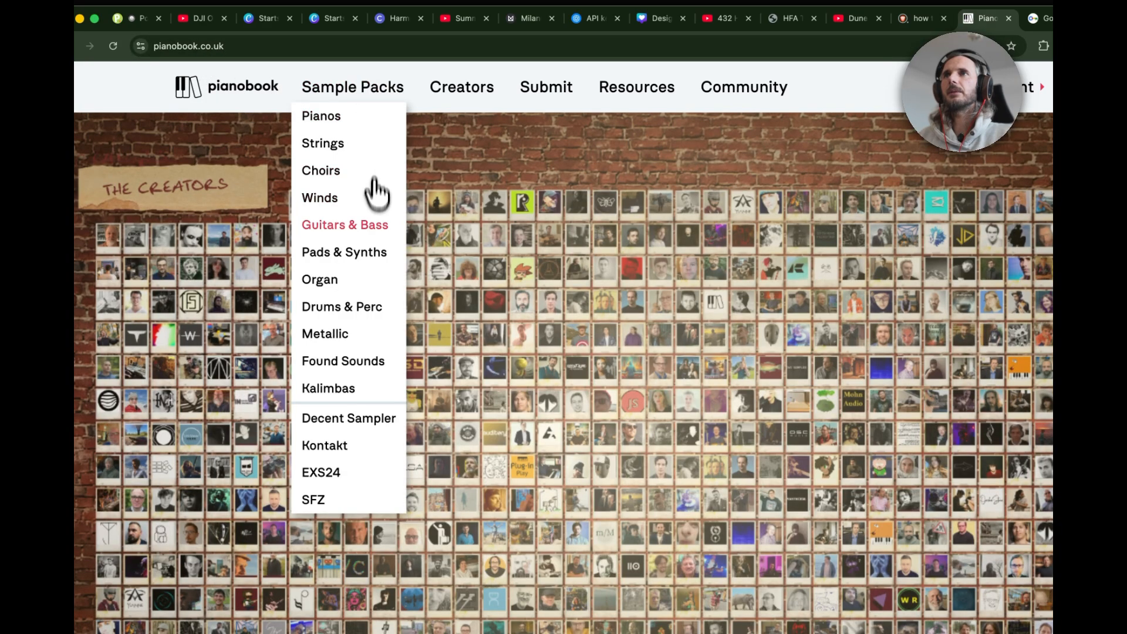
click(369, 418)
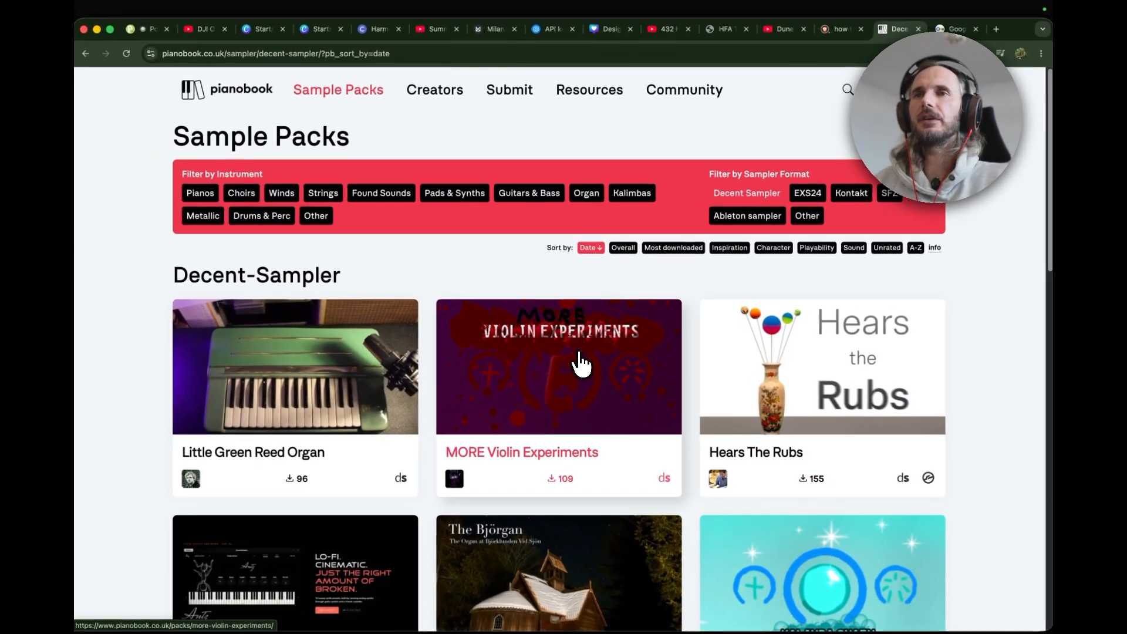
Open the KALI-2297 // Realistic Kalimba Library page from the pack list and locate its Decent Sampler download
scroll(529, 356, down, 4)
scroll(581, 369, down, 3)
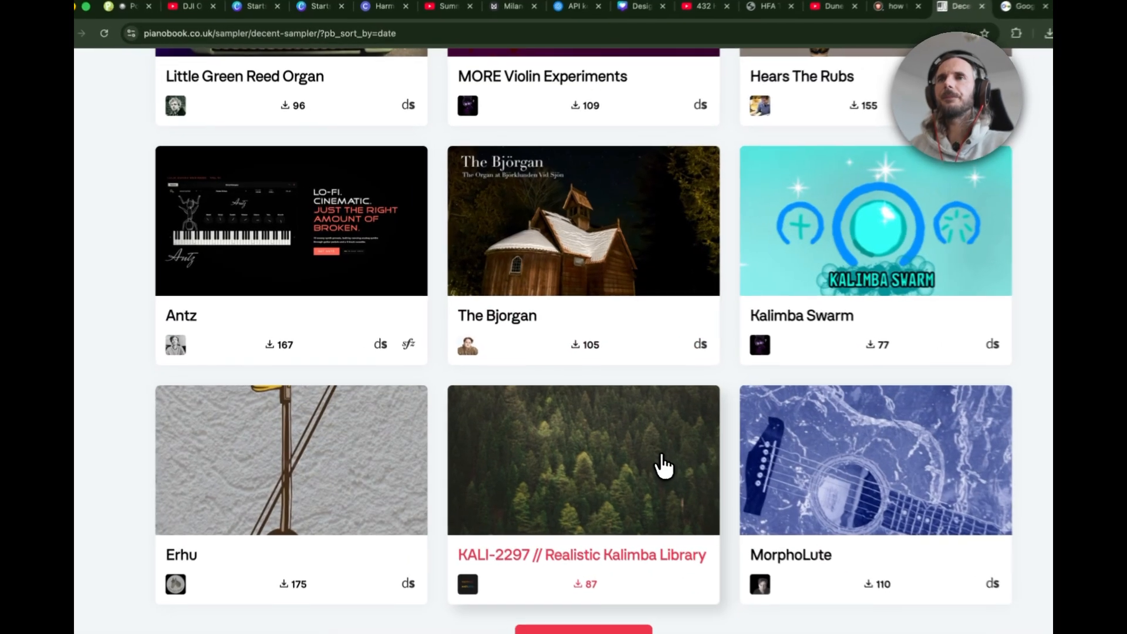
click(667, 468)
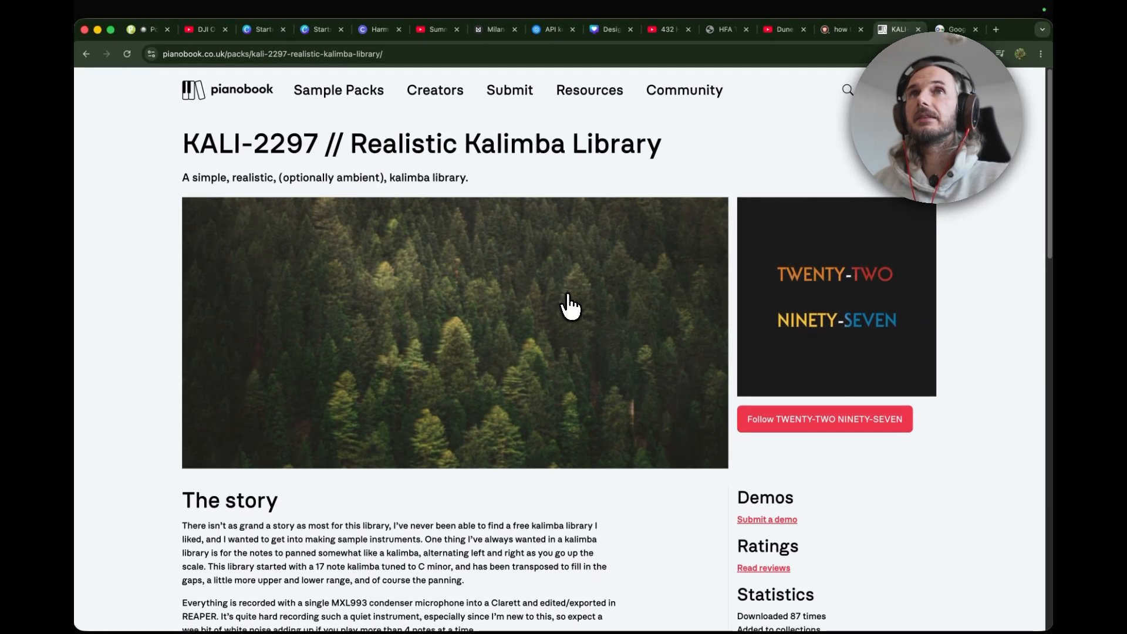
scroll(568, 305, down, 1)
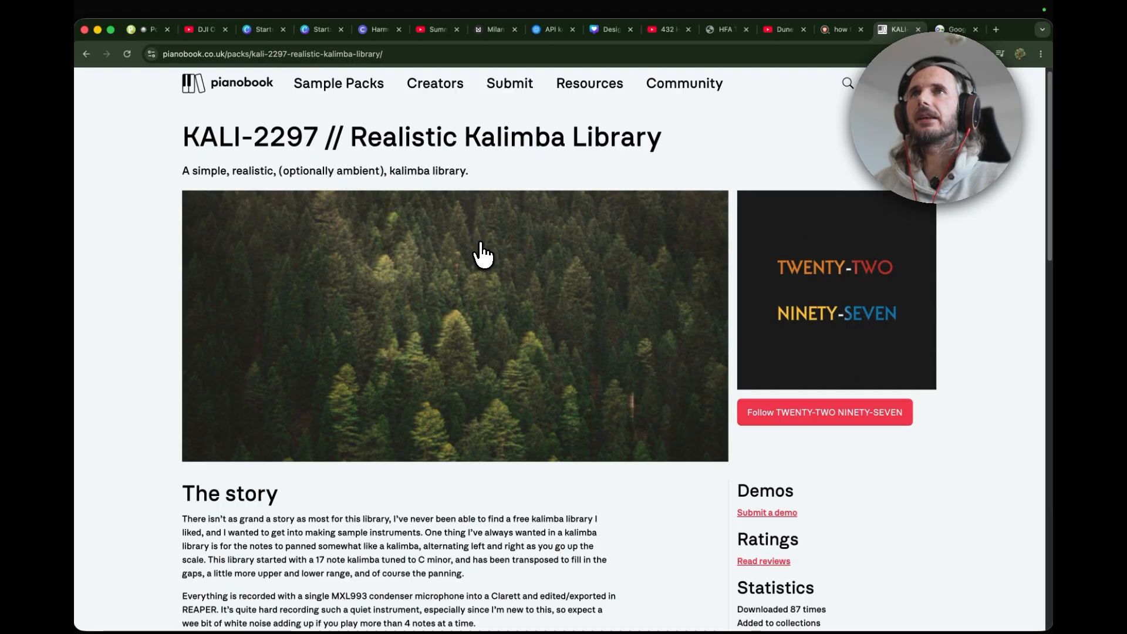
scroll(481, 254, down, 8)
scroll(475, 253, up, 3)
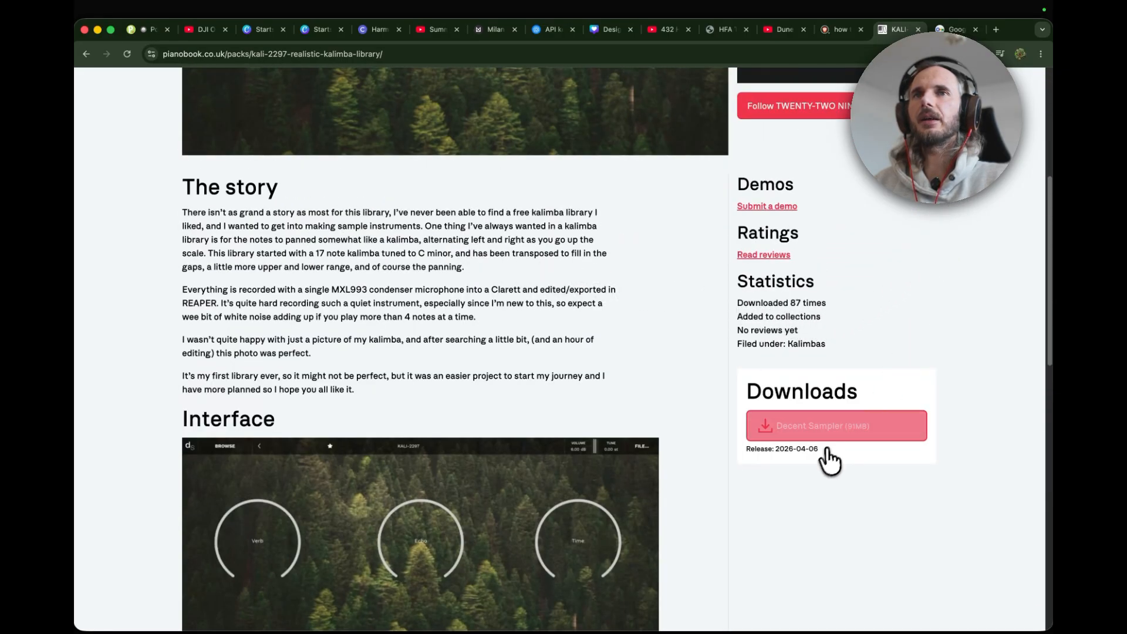
Switch back to Live and move the DecentSampler window higher, clear of the device area
mouse_move(1050, 387)
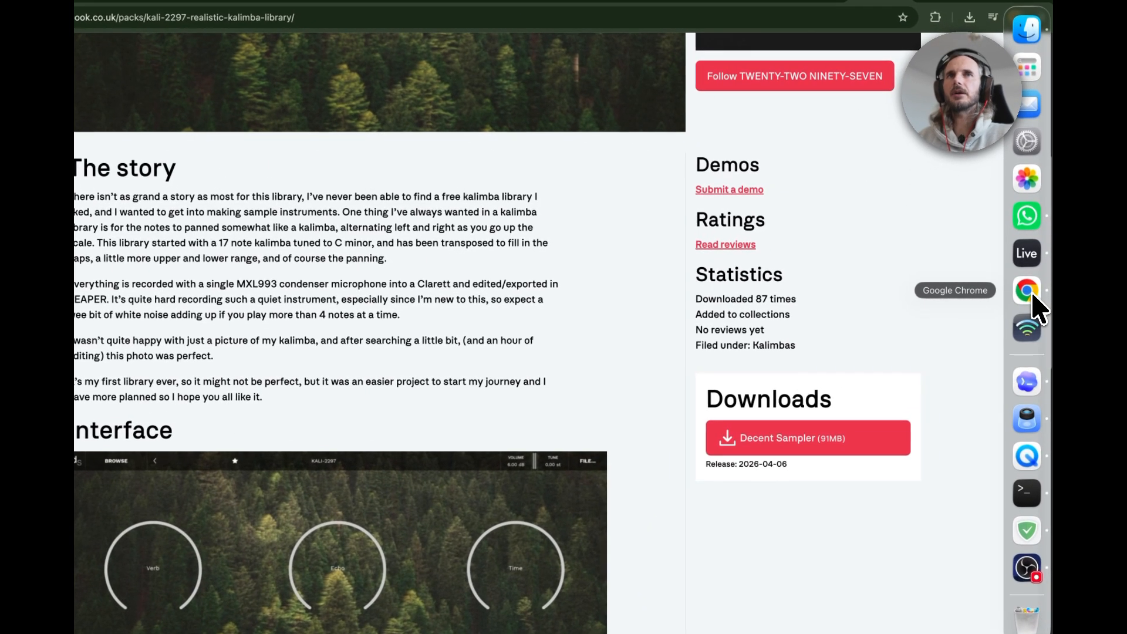
click(1021, 268)
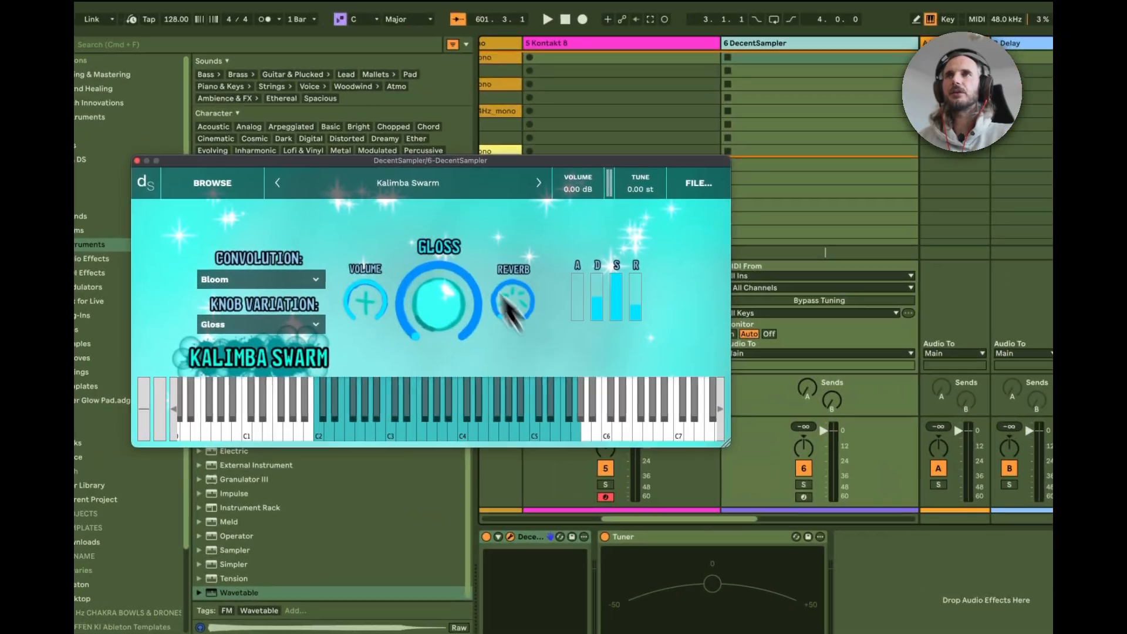
drag(503, 166, 453, 96)
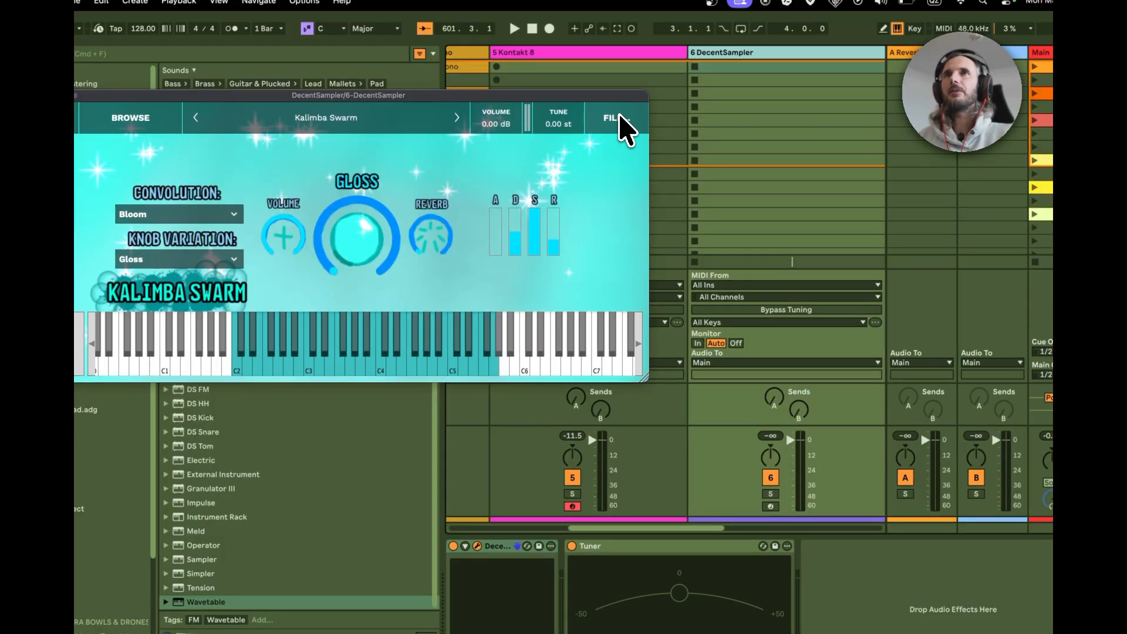
Remap A4 (MIDI note 69) in DecentSampler's tuning settings to a frequency of 432 Hz
click(616, 118)
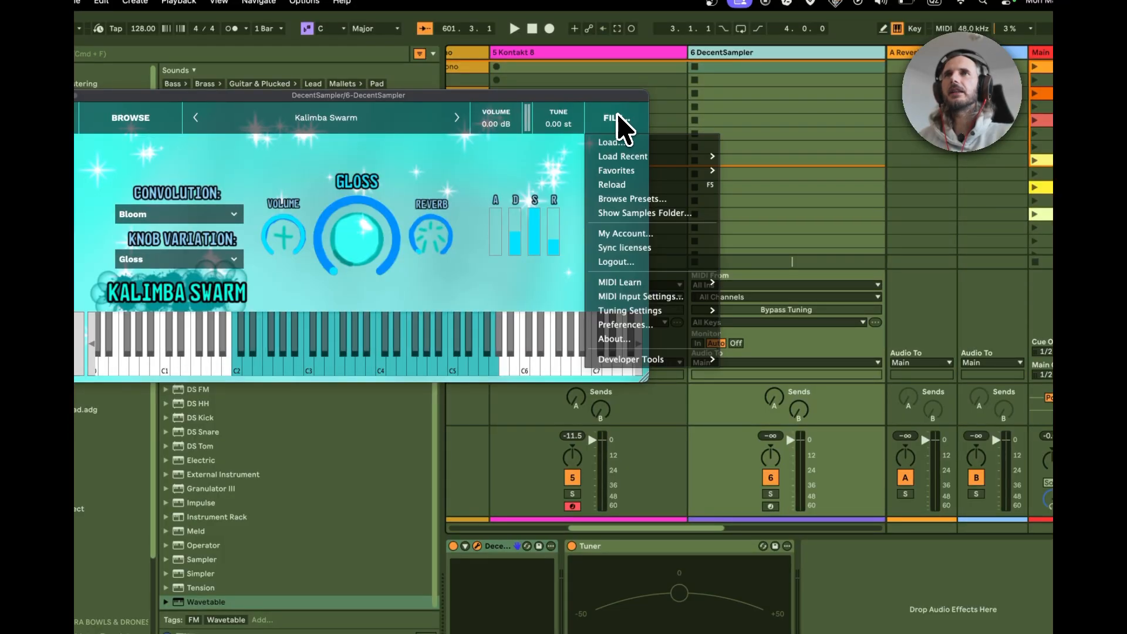
mouse_move(662, 311)
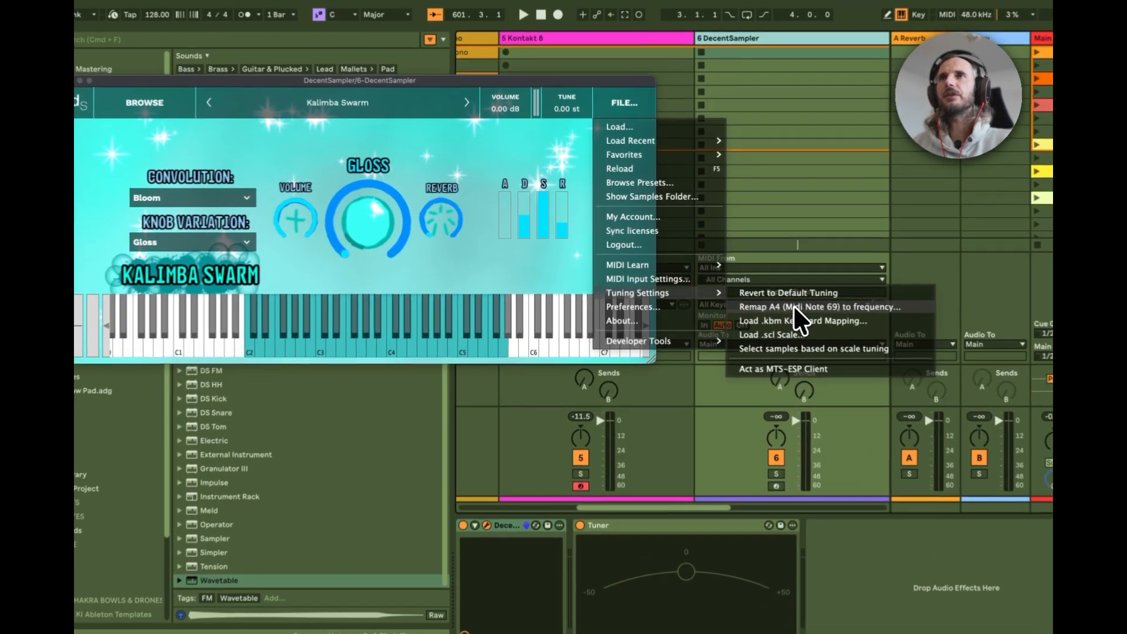
click(794, 307)
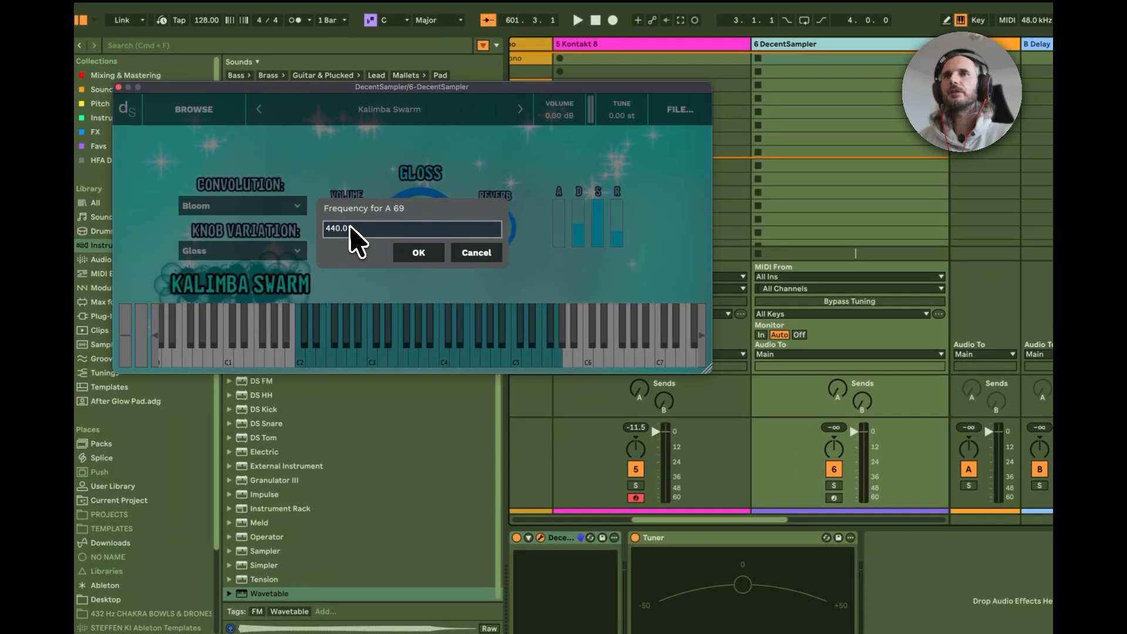
drag(360, 229, 327, 230)
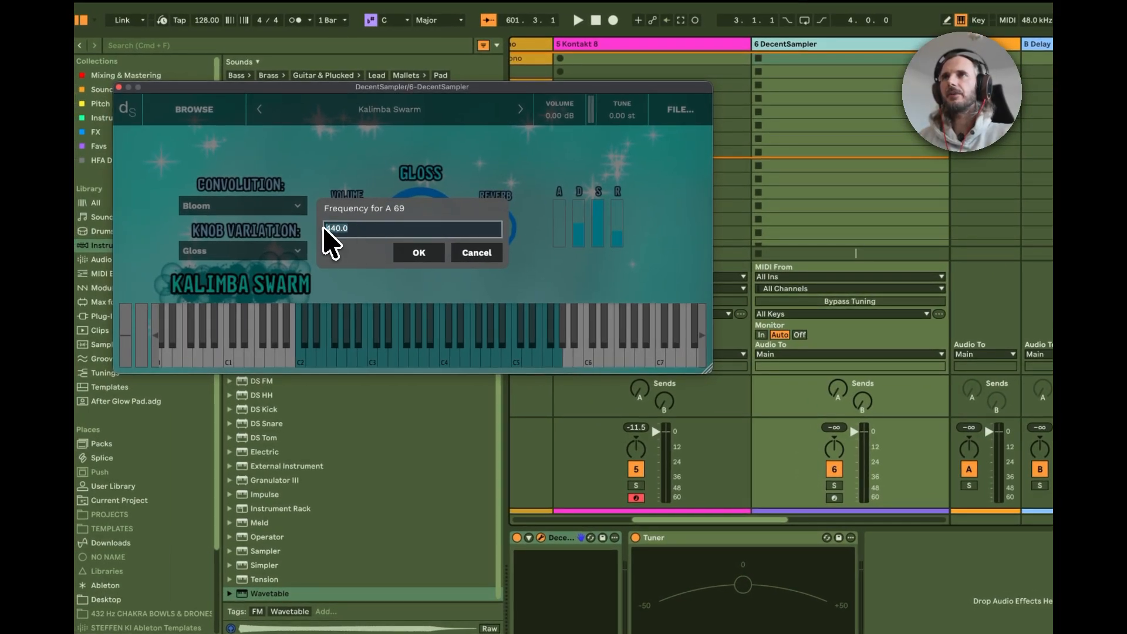
text(432.)
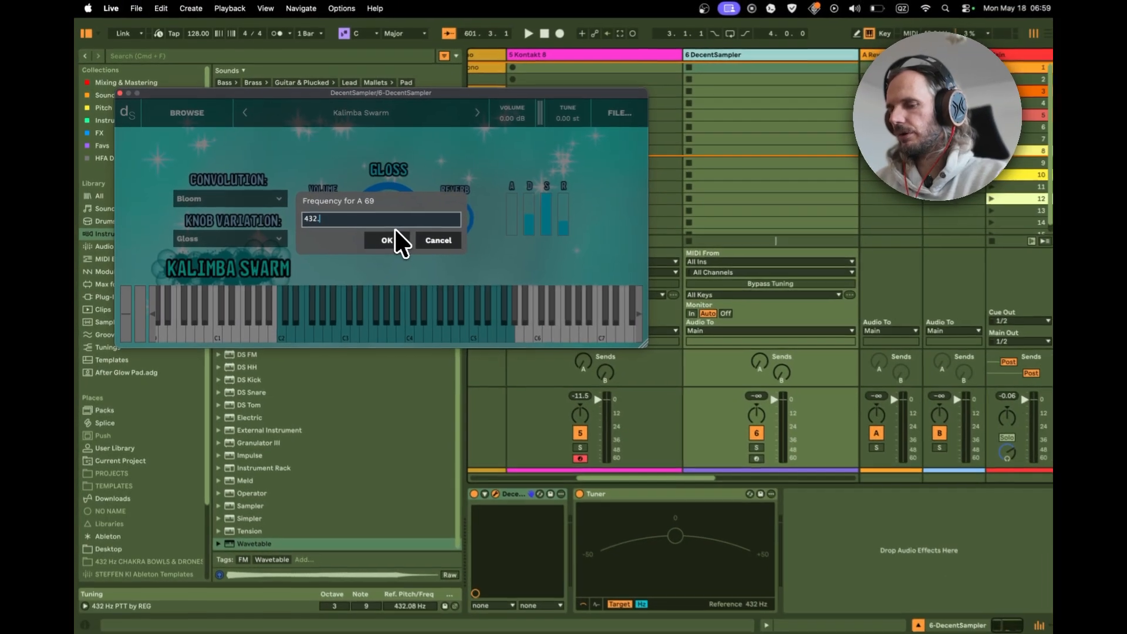
click(393, 239)
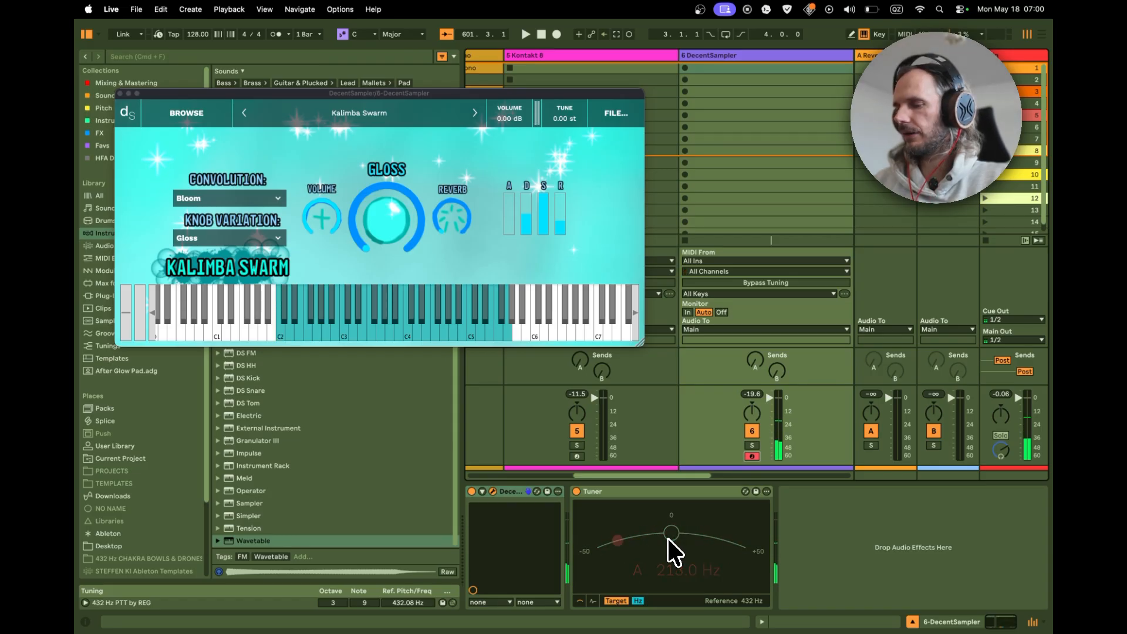
Play several notes, including A, C and F, through DecentSampler's Kalimba Swarm and check their pitches in the Tuner
key(x)
key(h)
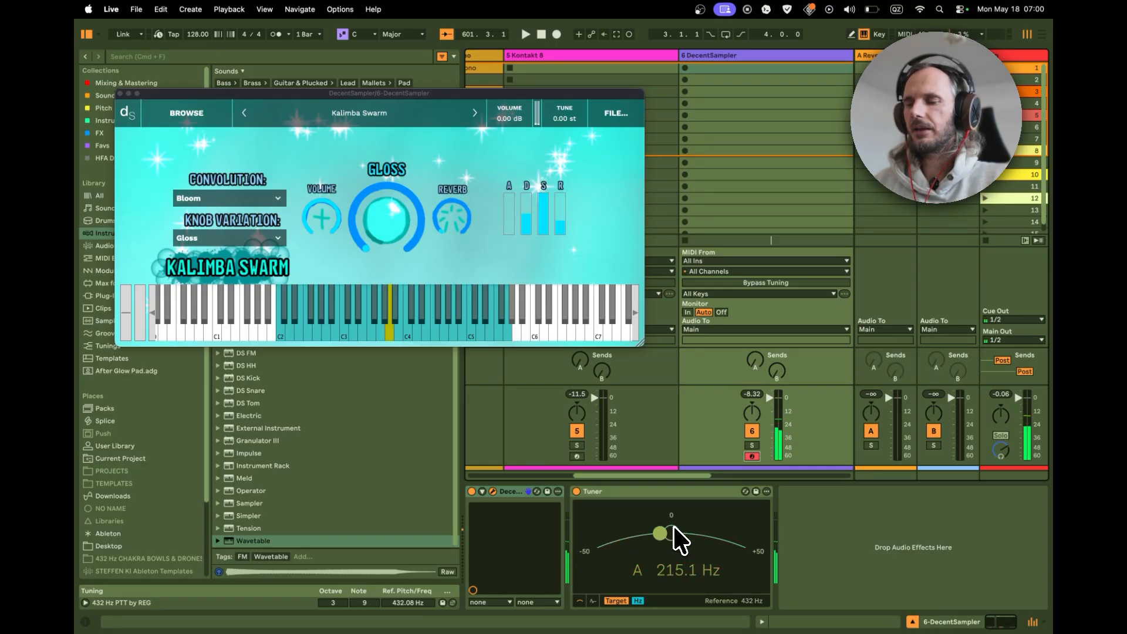
key(k)
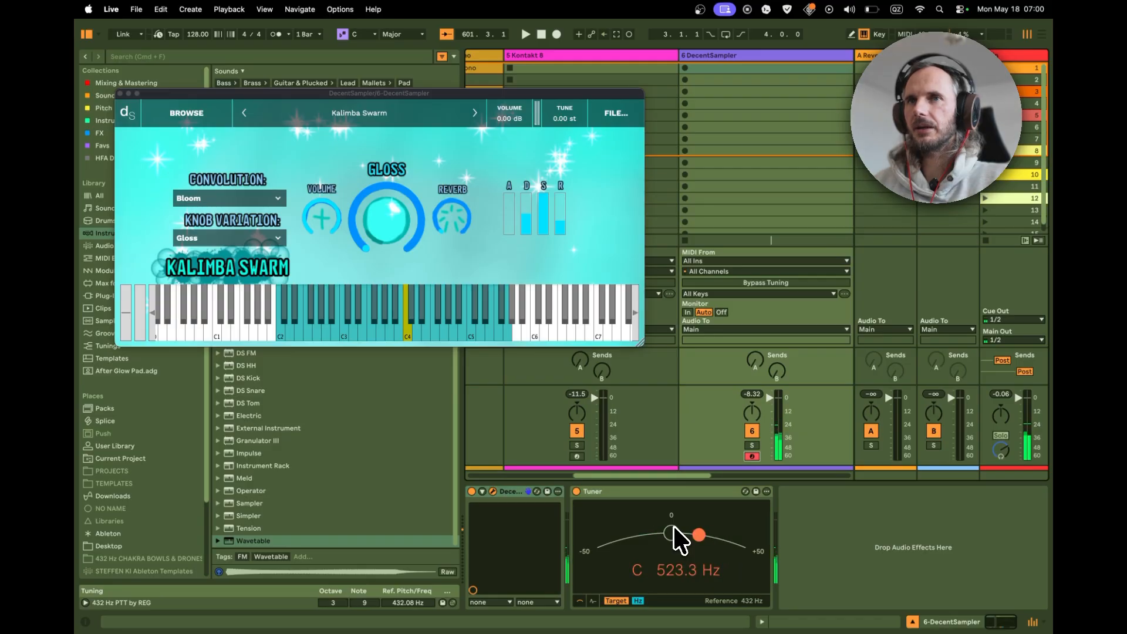
key(f)
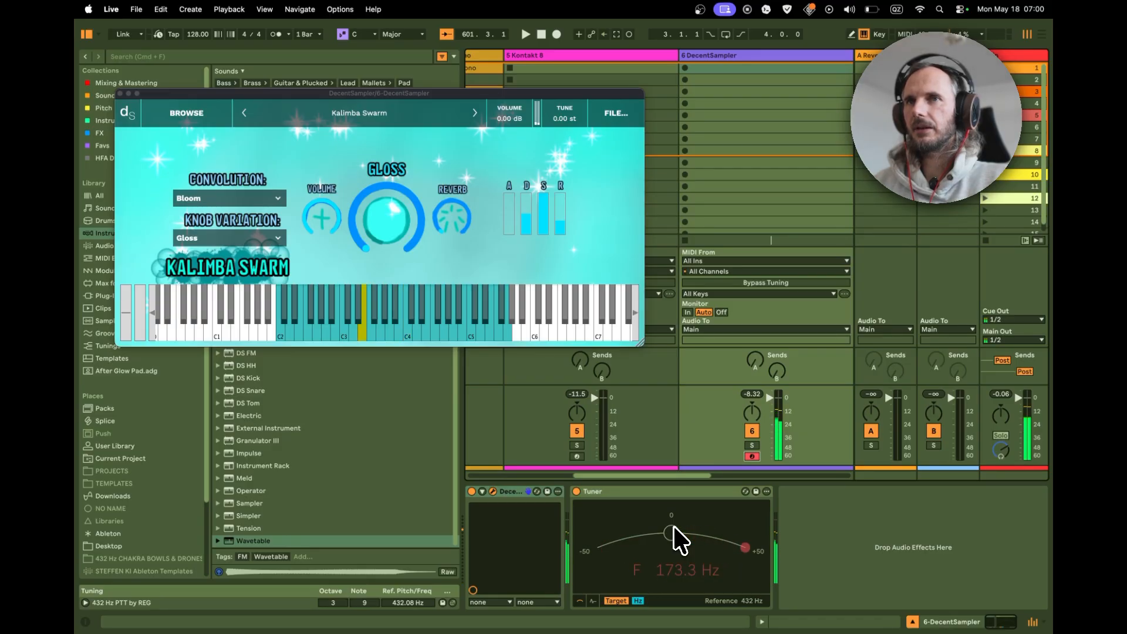
key(f)
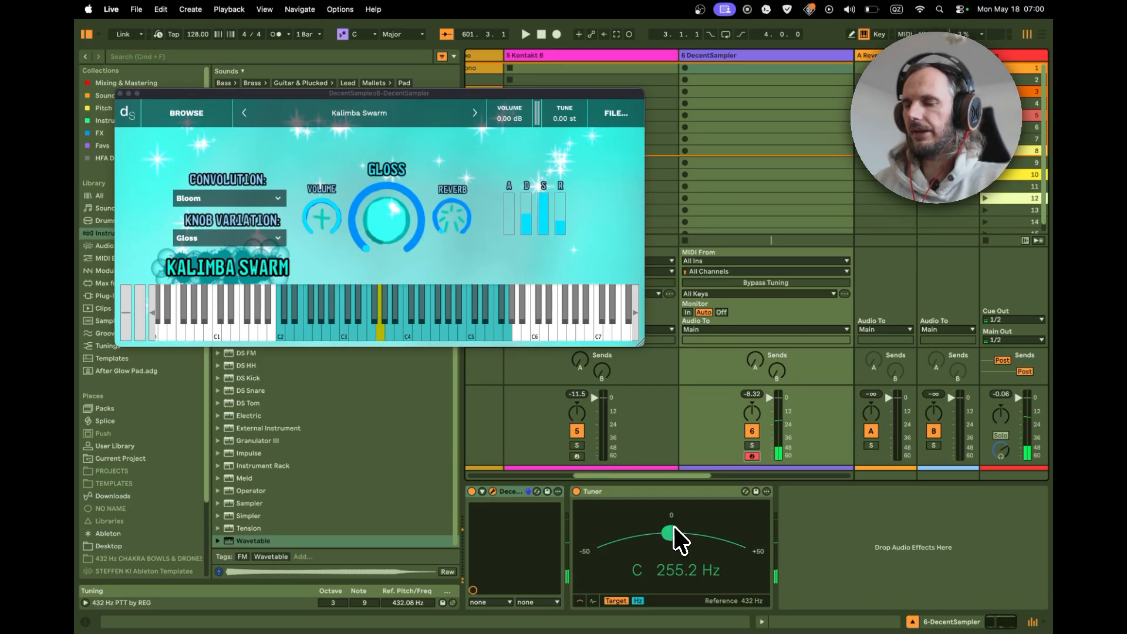
key(g)
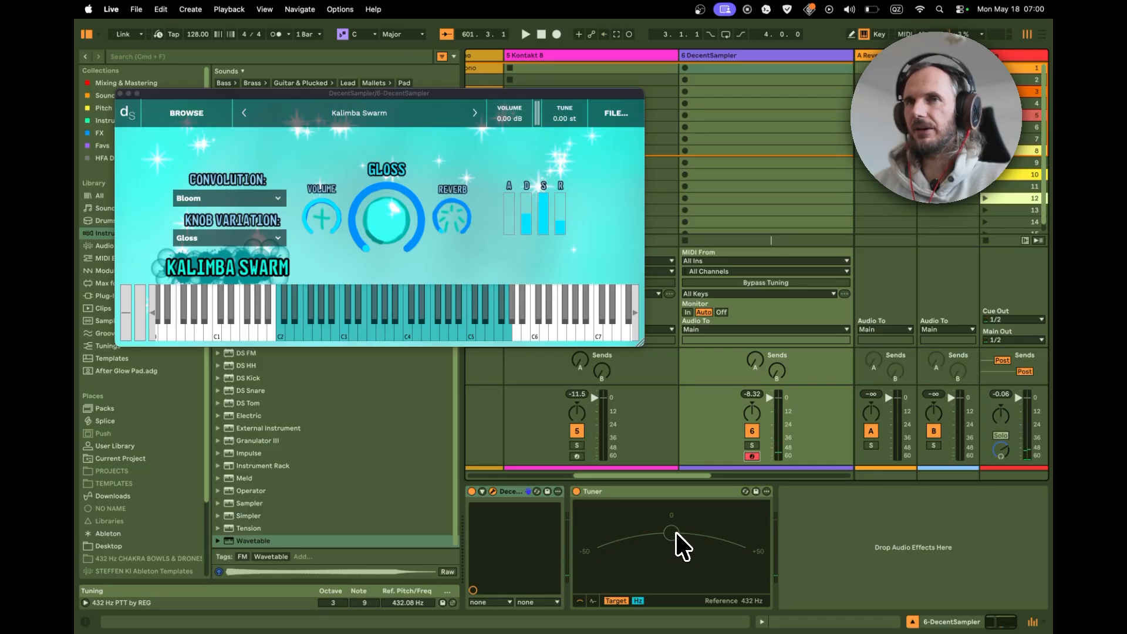
key(j)
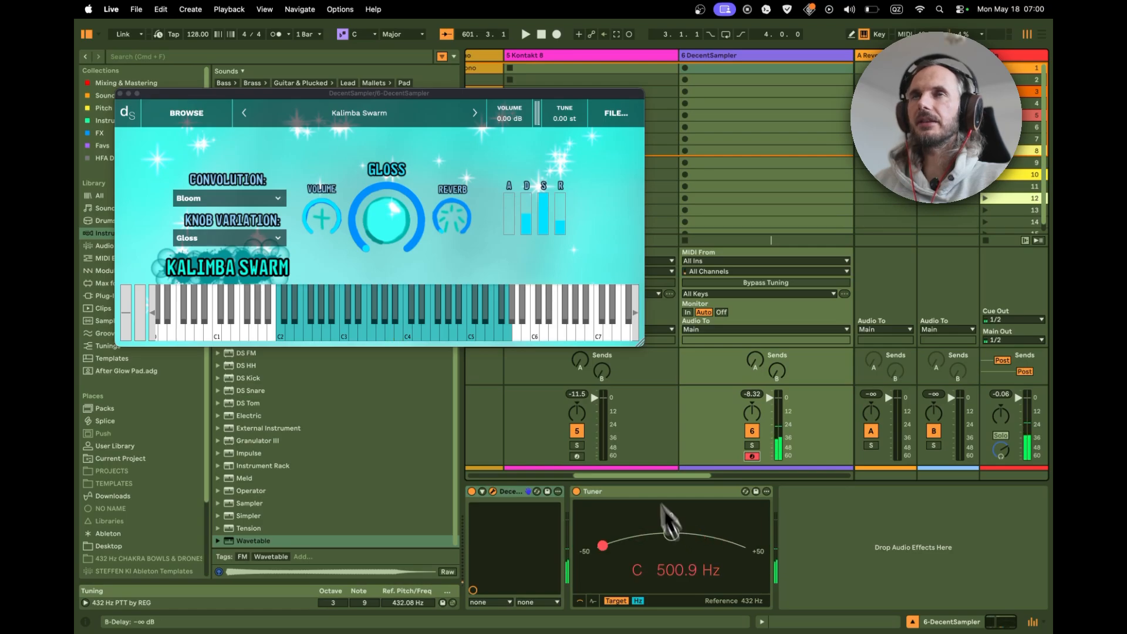
key(g)
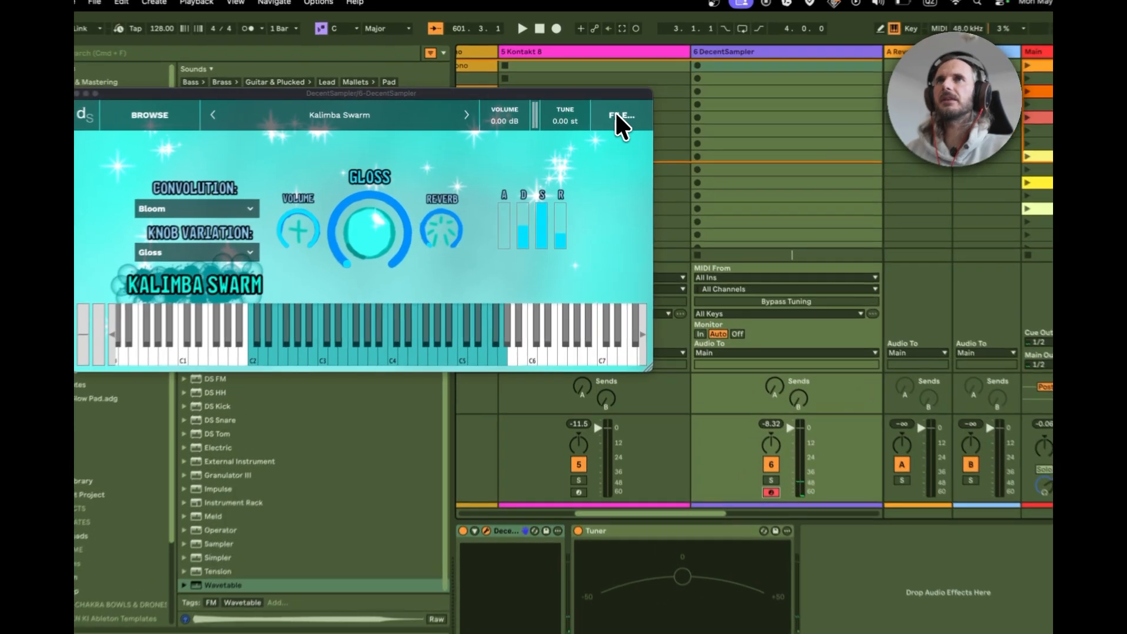
Remap DecentSampler's A4 (MIDI note 69) to 432.081 Hz and close the plug-in window
click(615, 113)
mouse_move(621, 259)
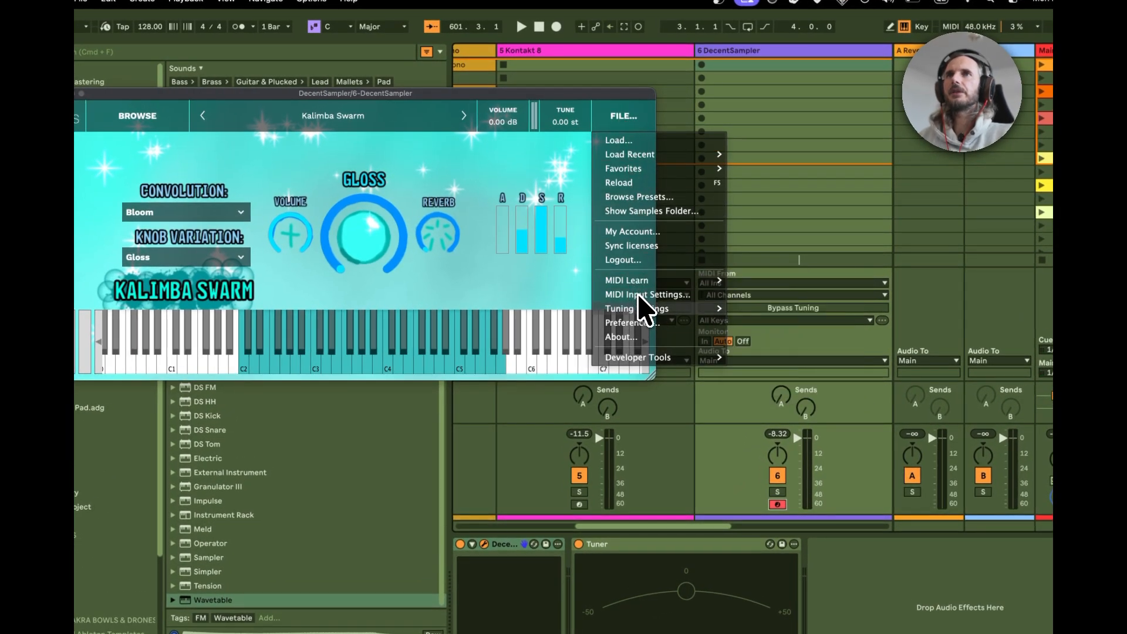
mouse_move(642, 309)
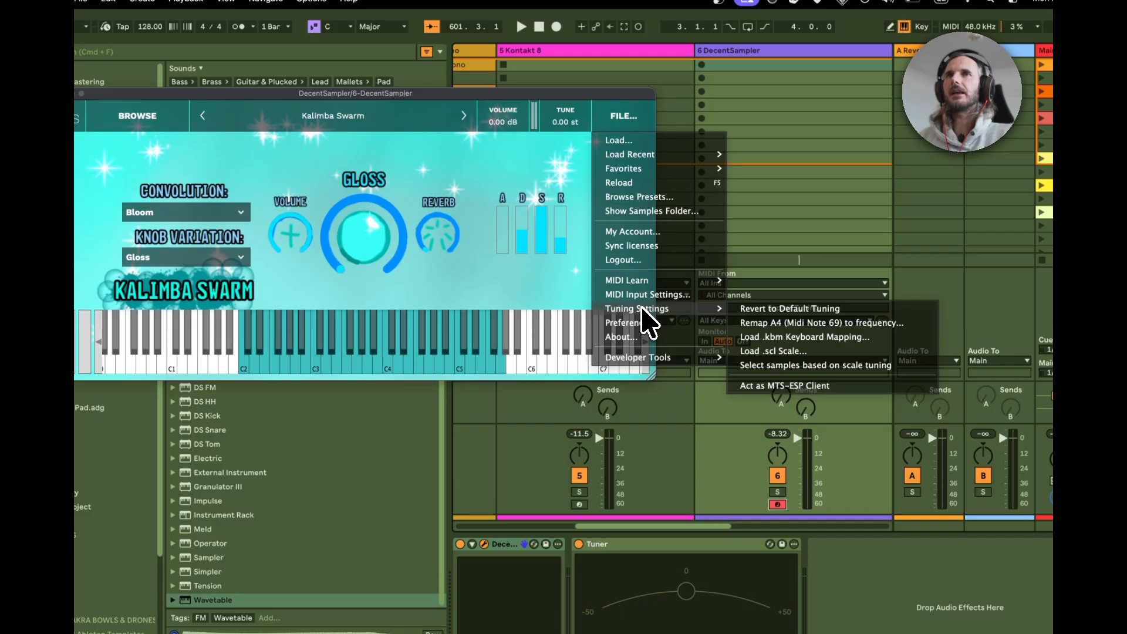
click(799, 323)
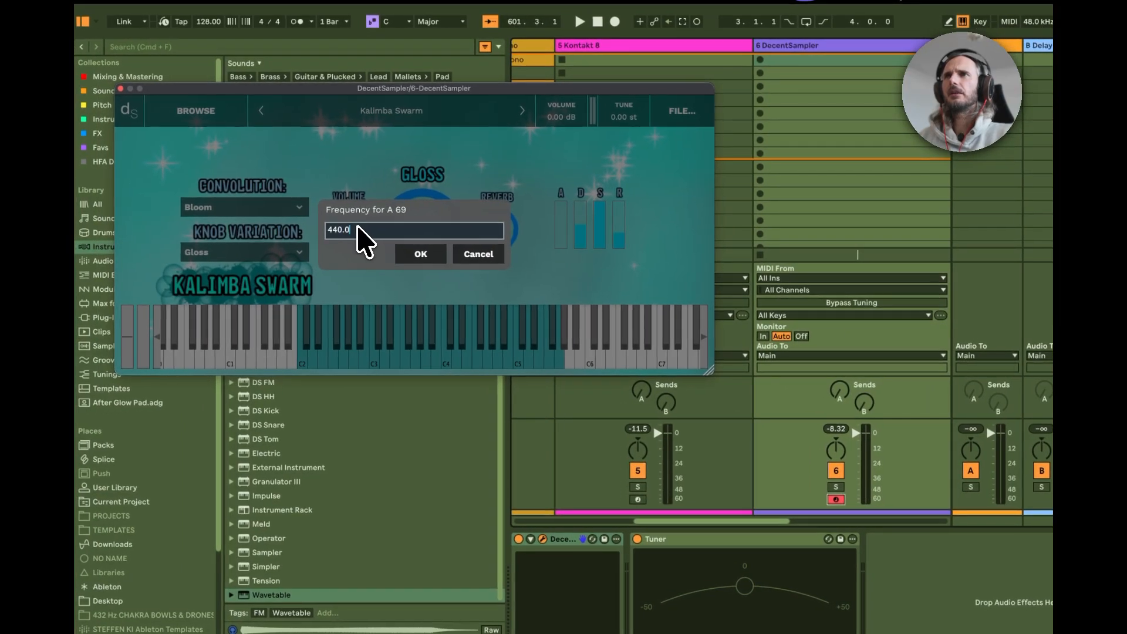
click(334, 234)
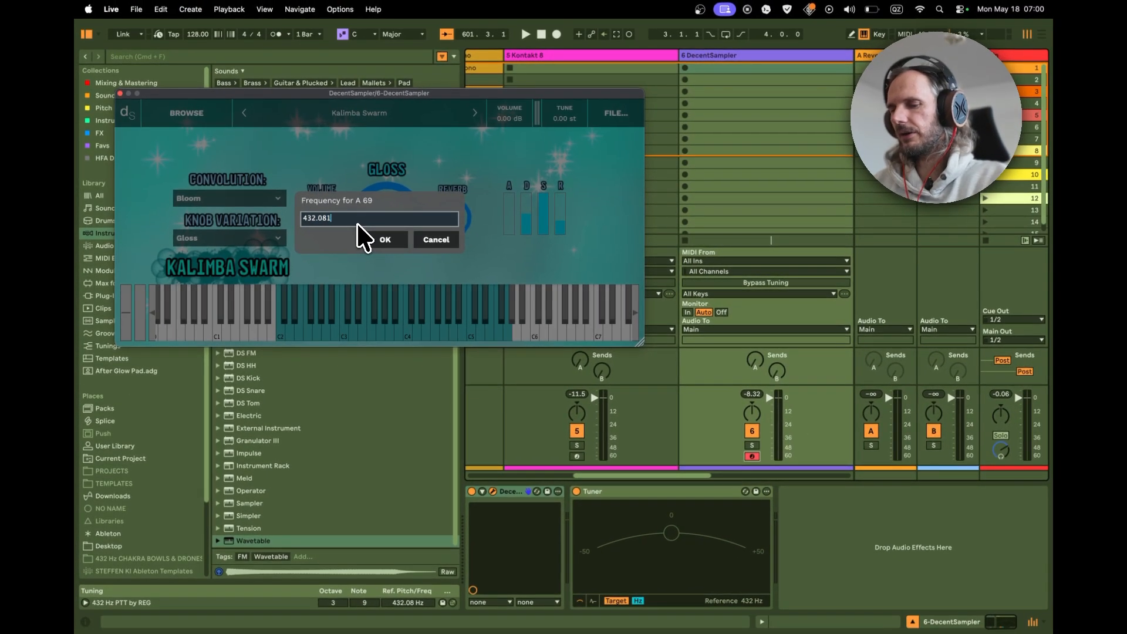
click(404, 253)
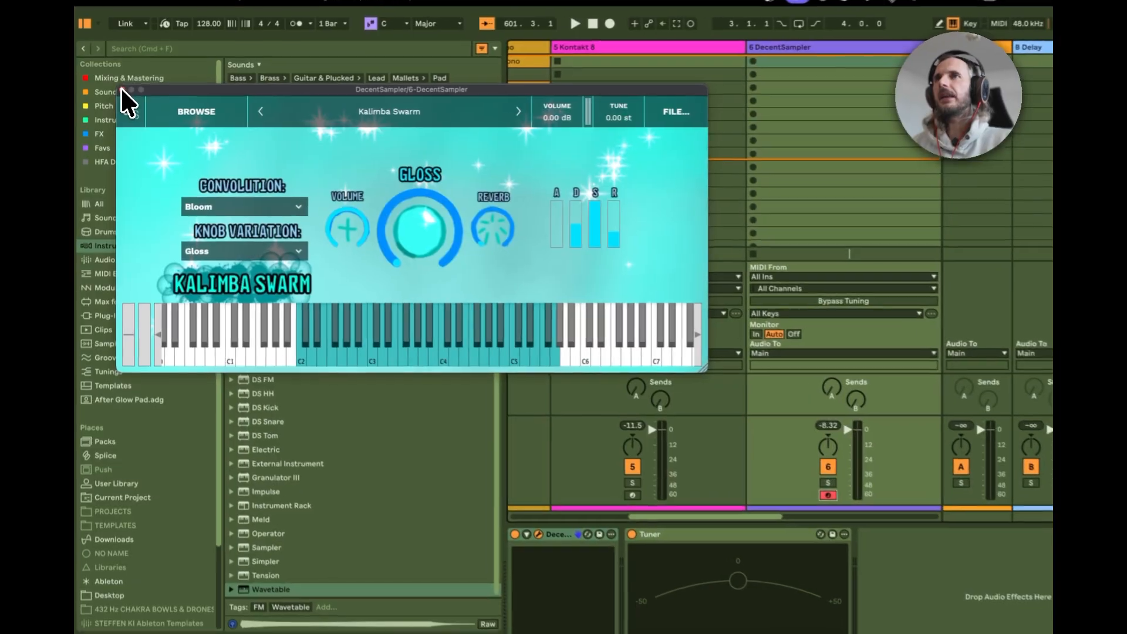
click(120, 93)
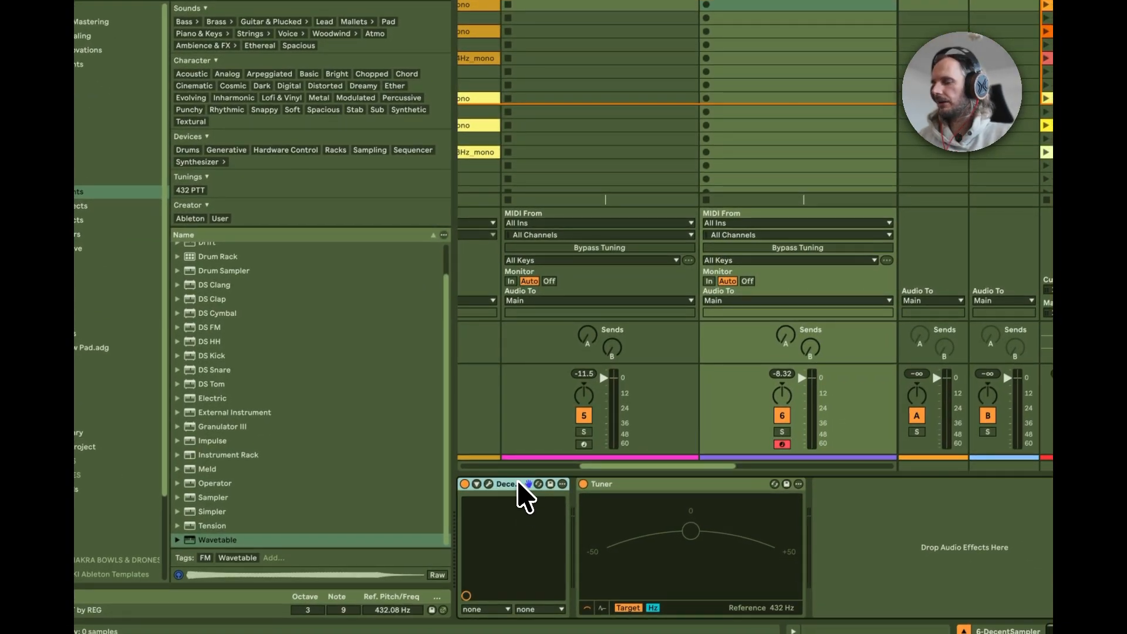
Group DecentSampler and the Tuner on track 6 into an Instrument Rack and show its macro controls
click(626, 481)
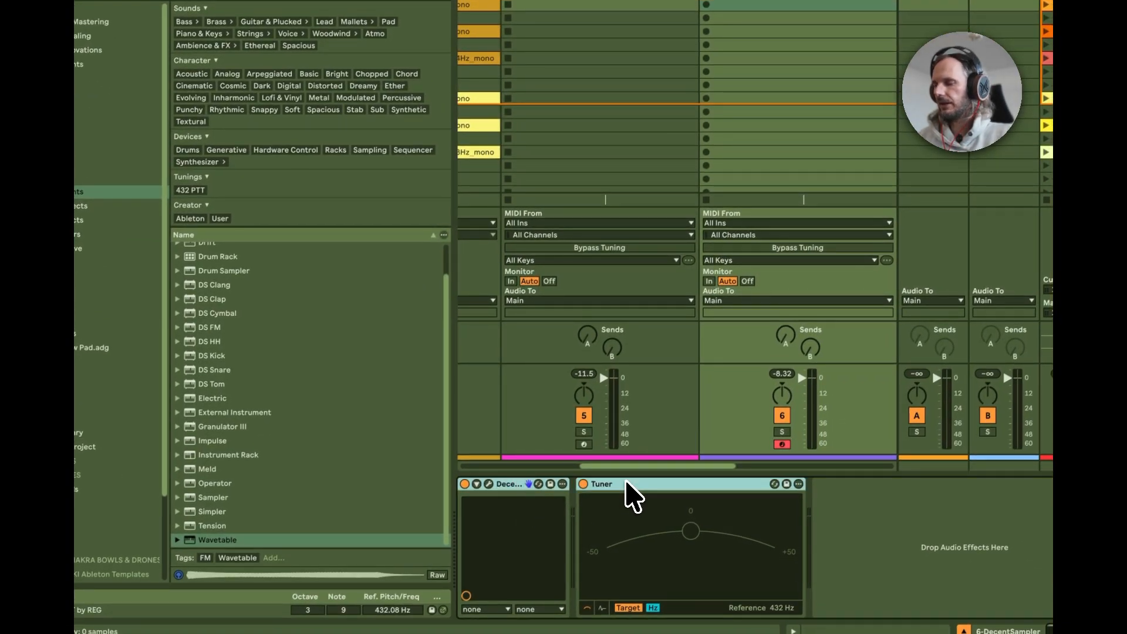
key(super+g)
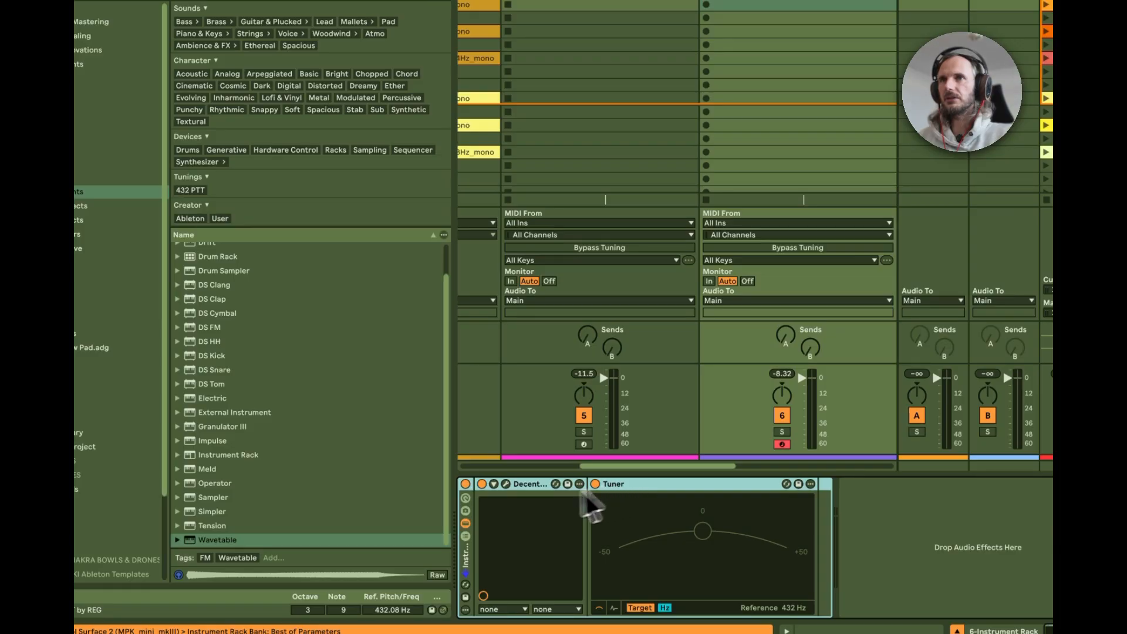
click(465, 497)
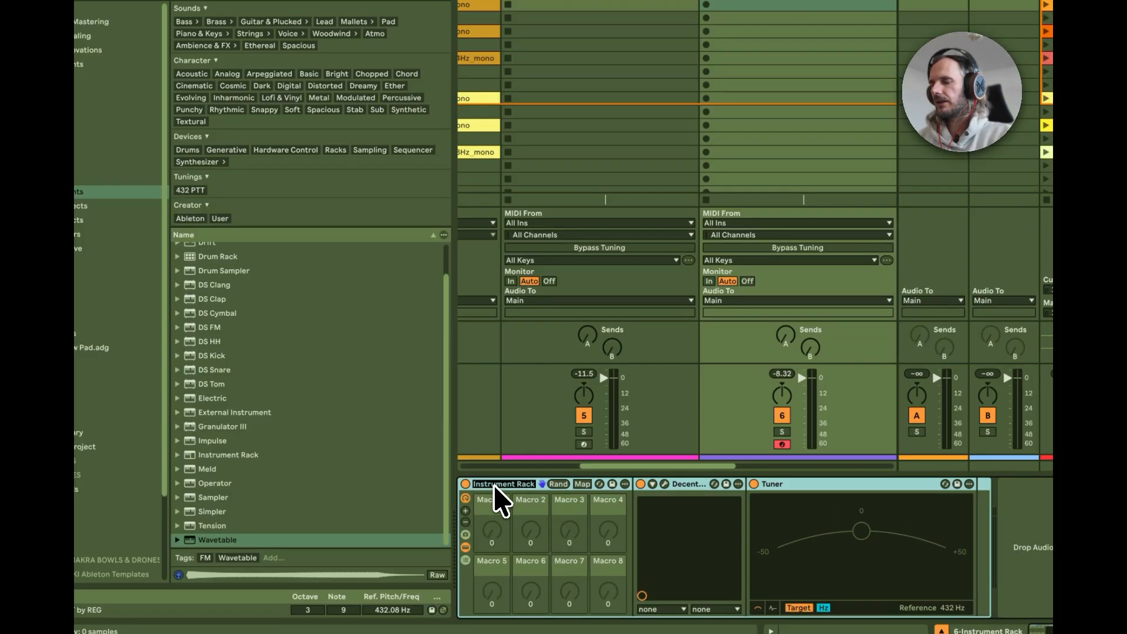
Rename the new rack as Kalimba 432 PTT and save it as a preset in the User Library
text(Kalimba)
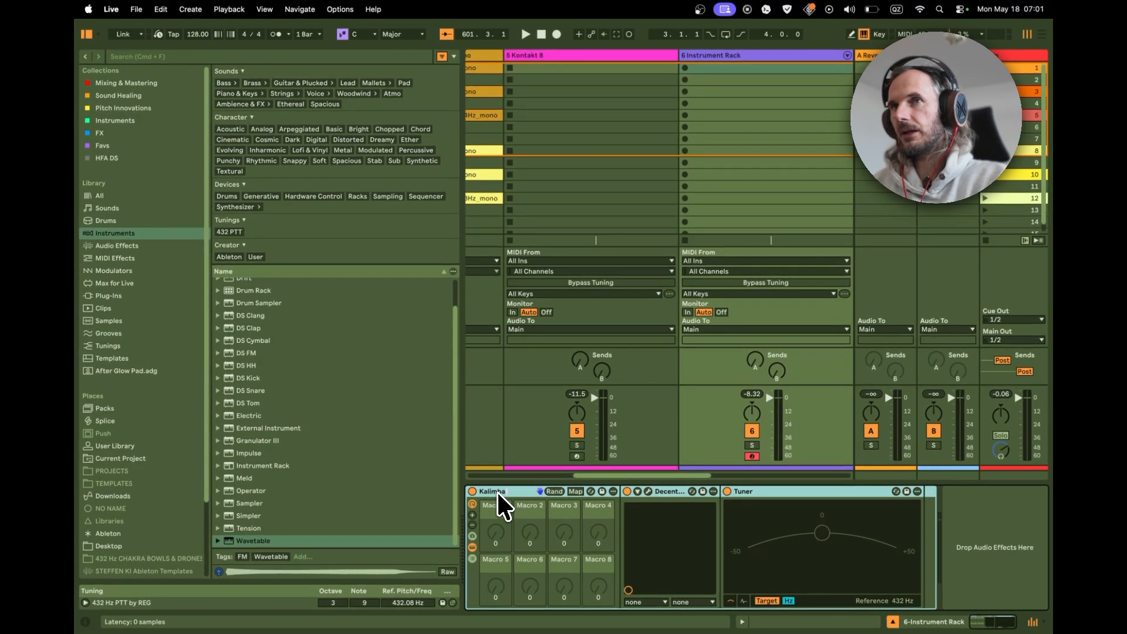
text( 432 P)
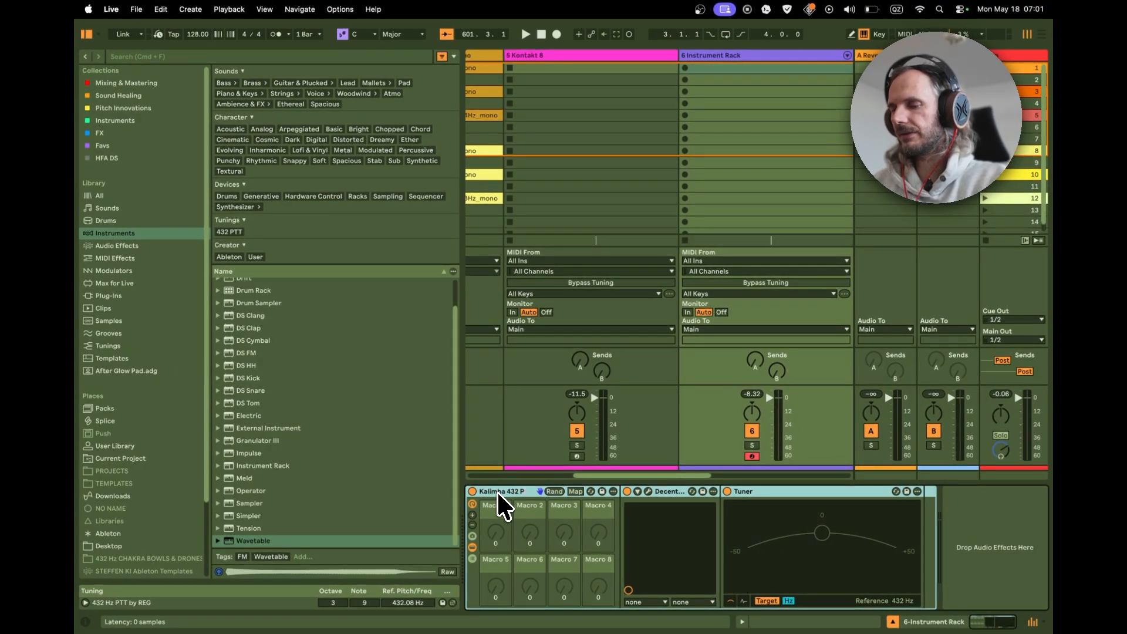
text(TT)
key(Return)
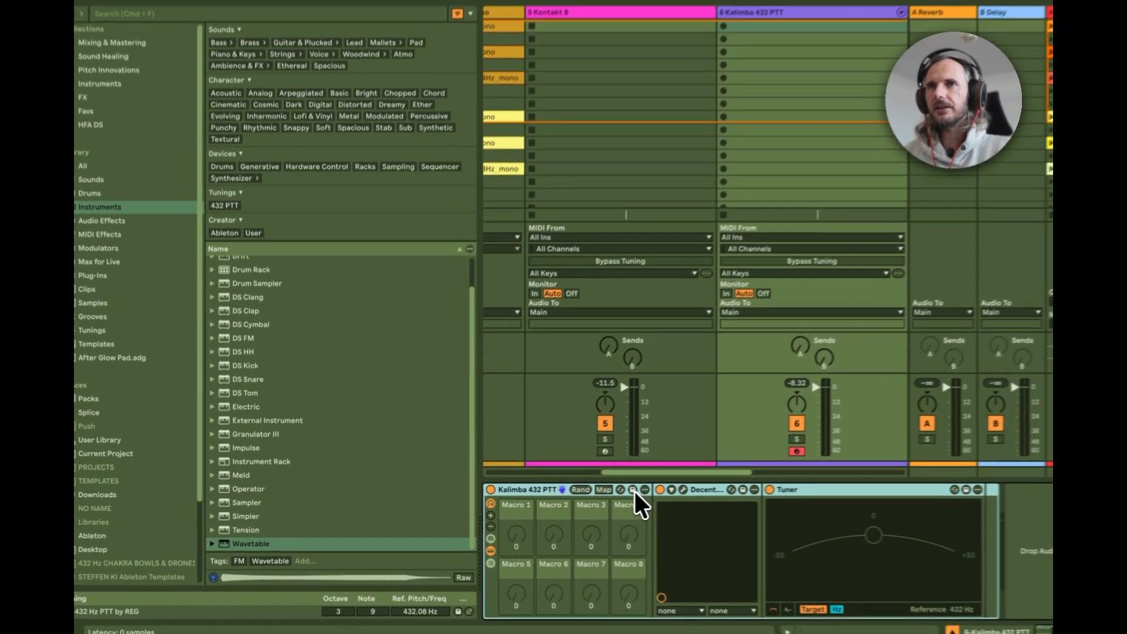
click(602, 491)
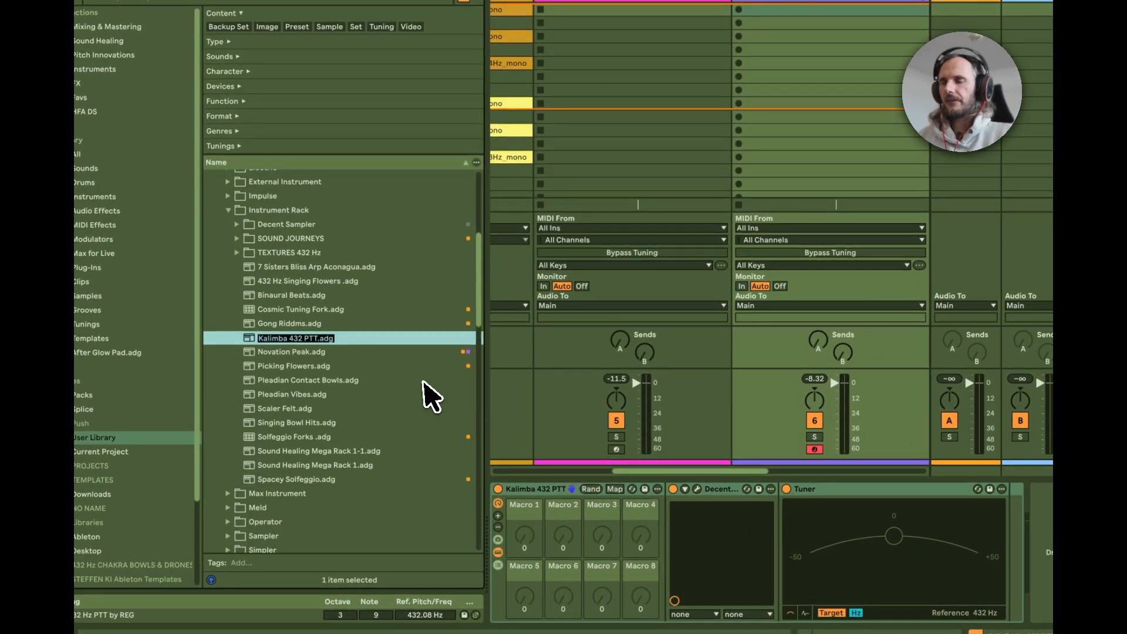
scroll(417, 411, up, 1)
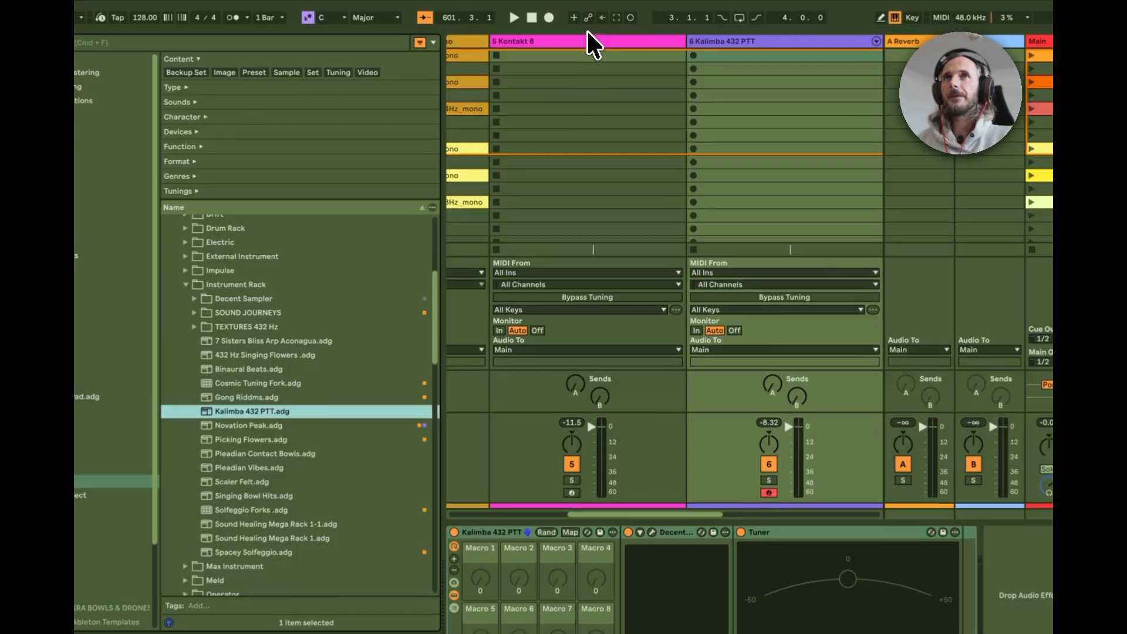
Group Kontakt 8 on track 5 into an Instrument Rack with its macros shown, and briefly view the Kontakt window
click(593, 54)
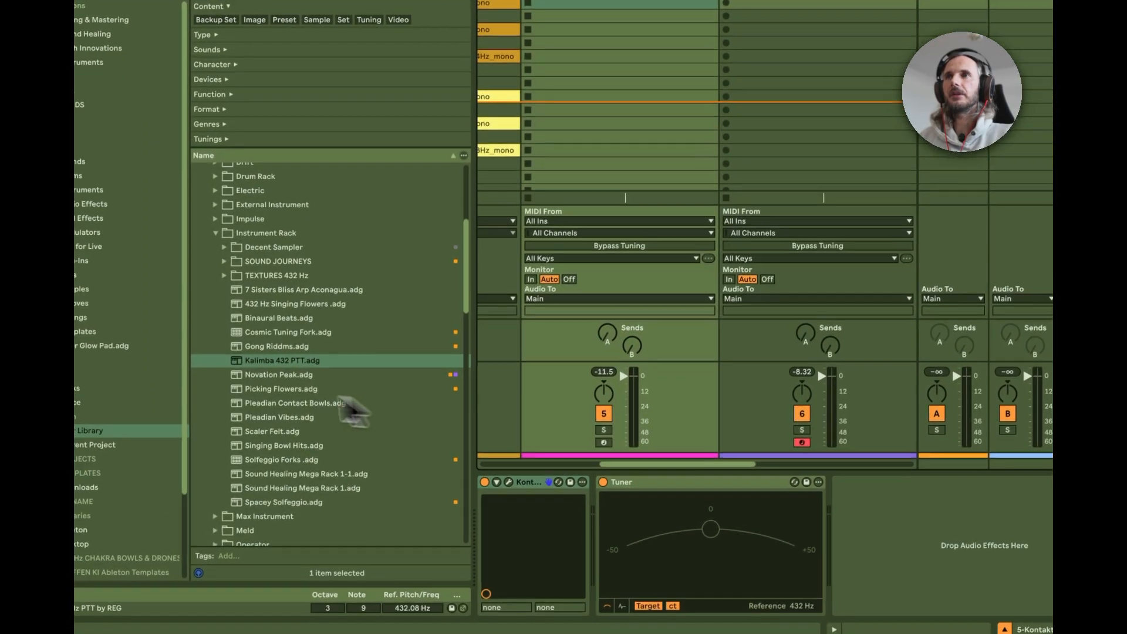
click(529, 478)
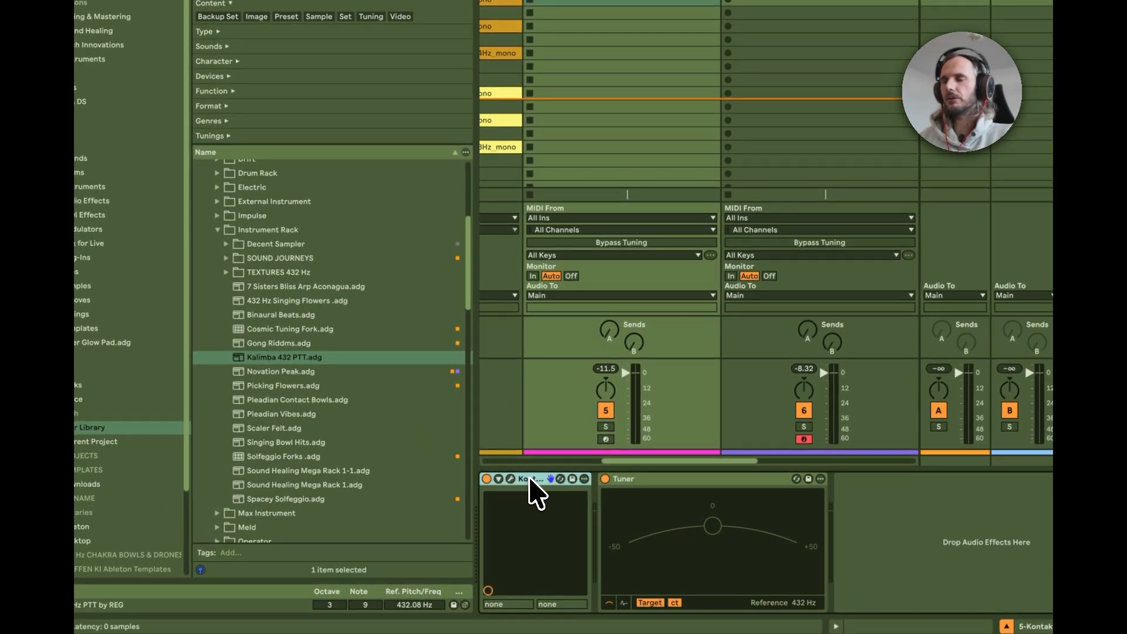
key(ctrl+g)
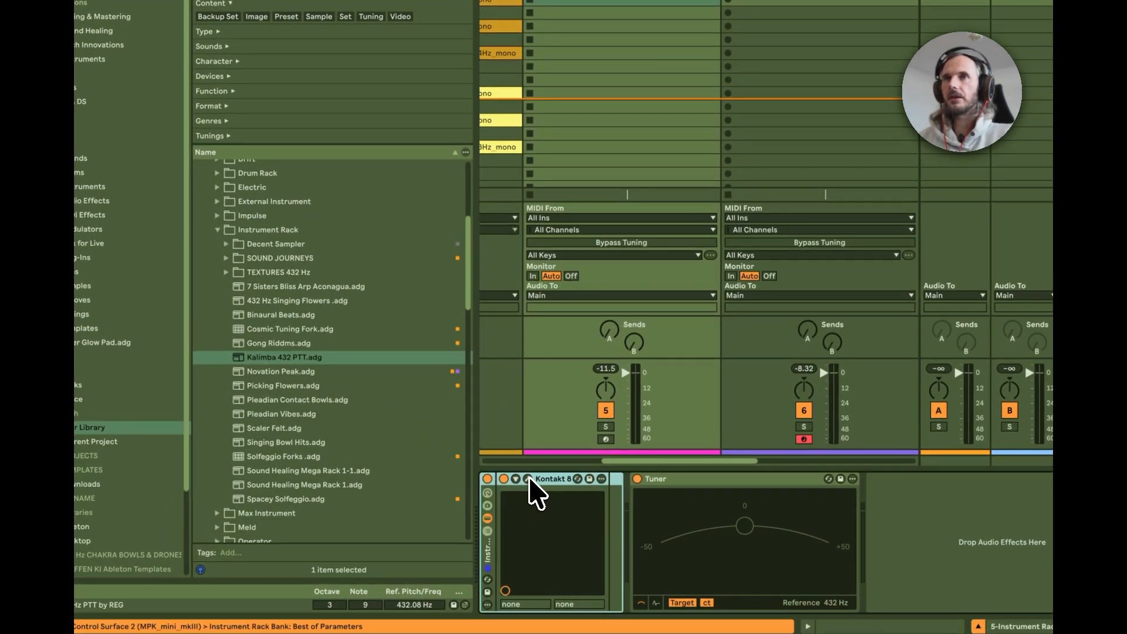
click(489, 491)
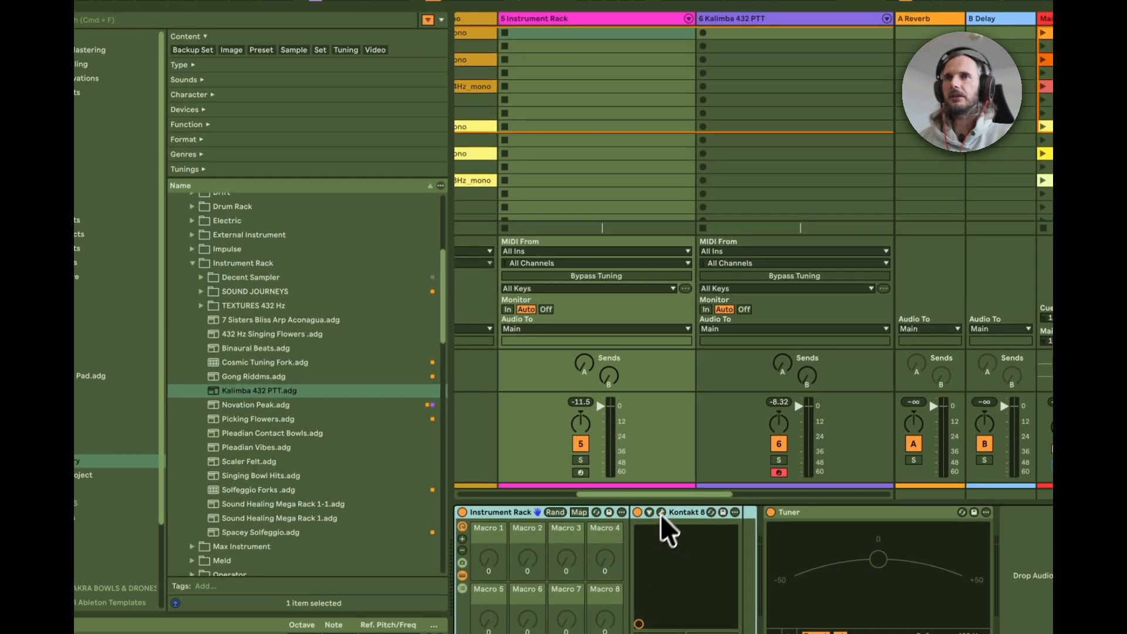
click(659, 515)
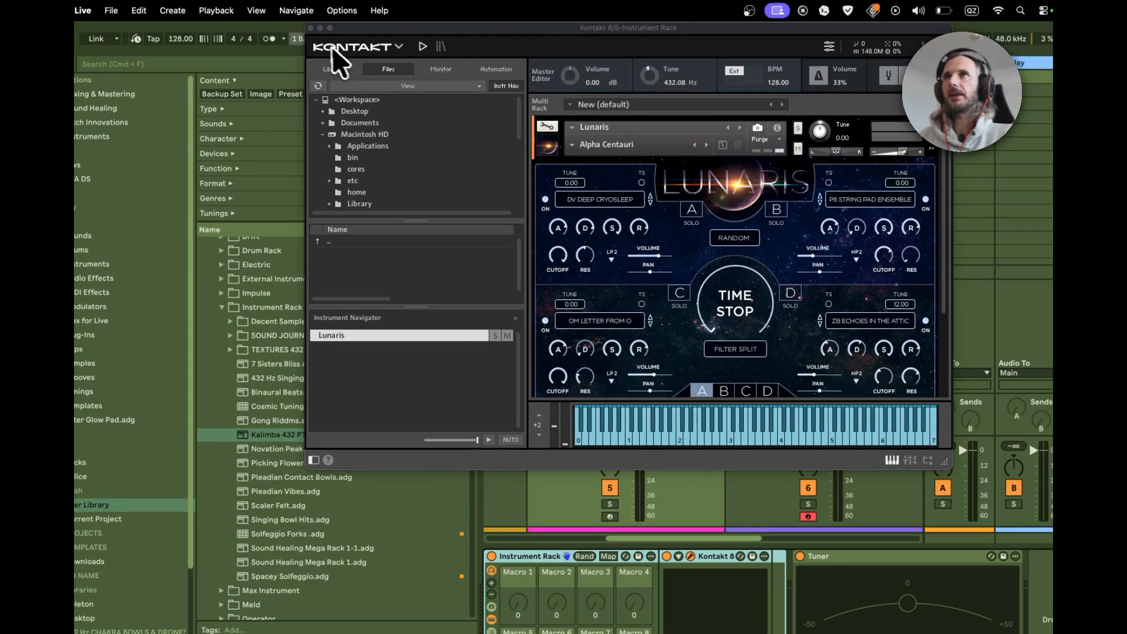
click(311, 28)
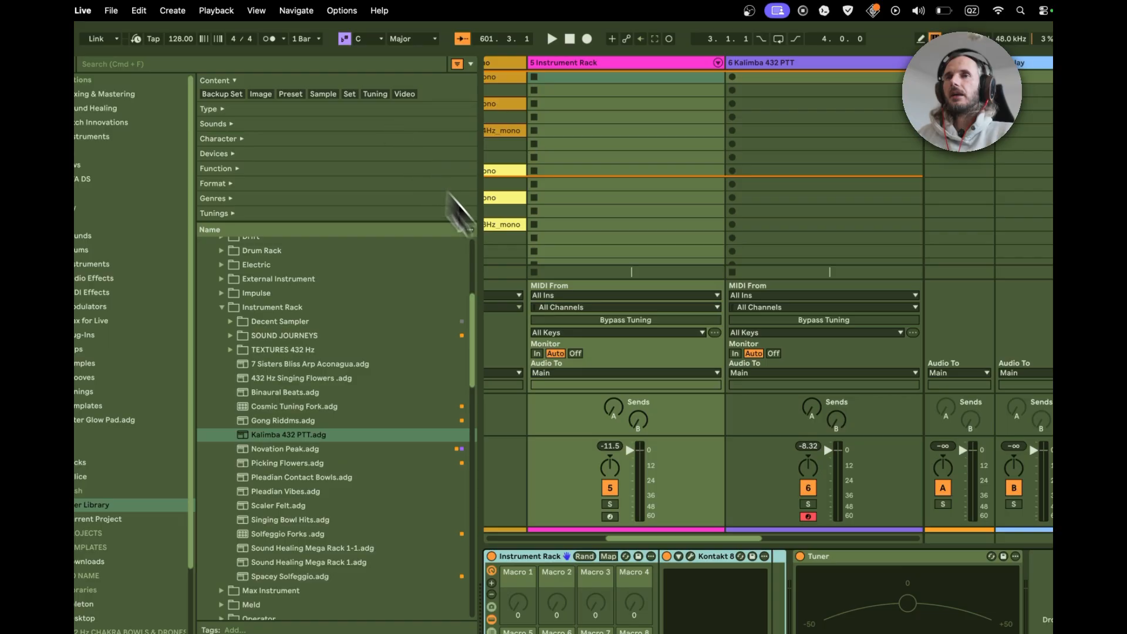
Hide the browser, open the ENGINE plug-in window on track 7 and move it fully into view
click(88, 44)
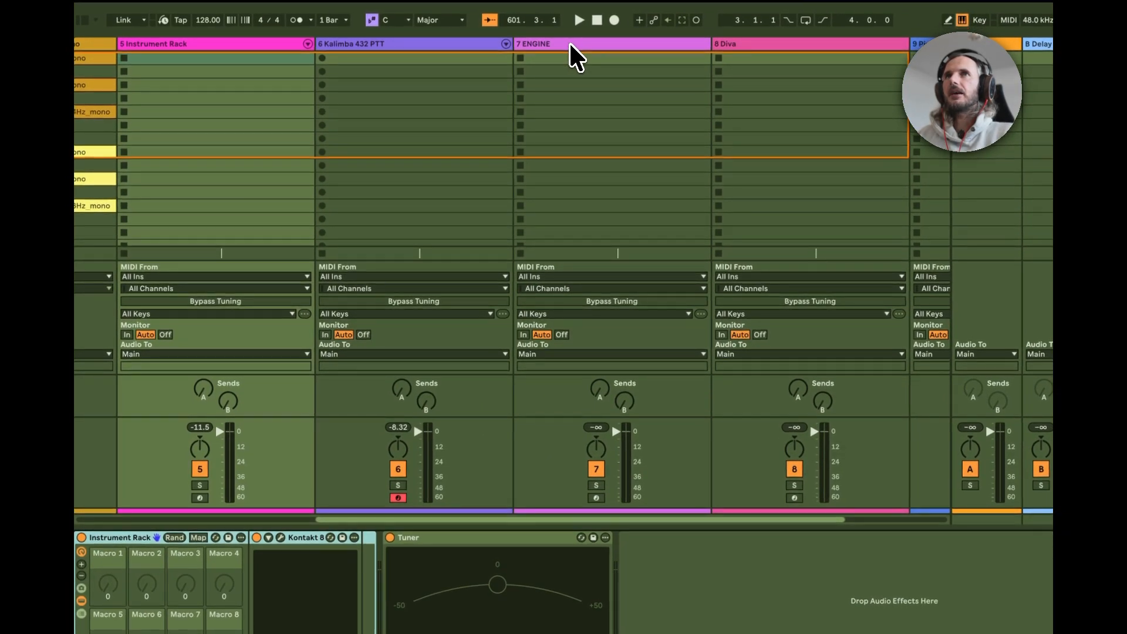
click(574, 62)
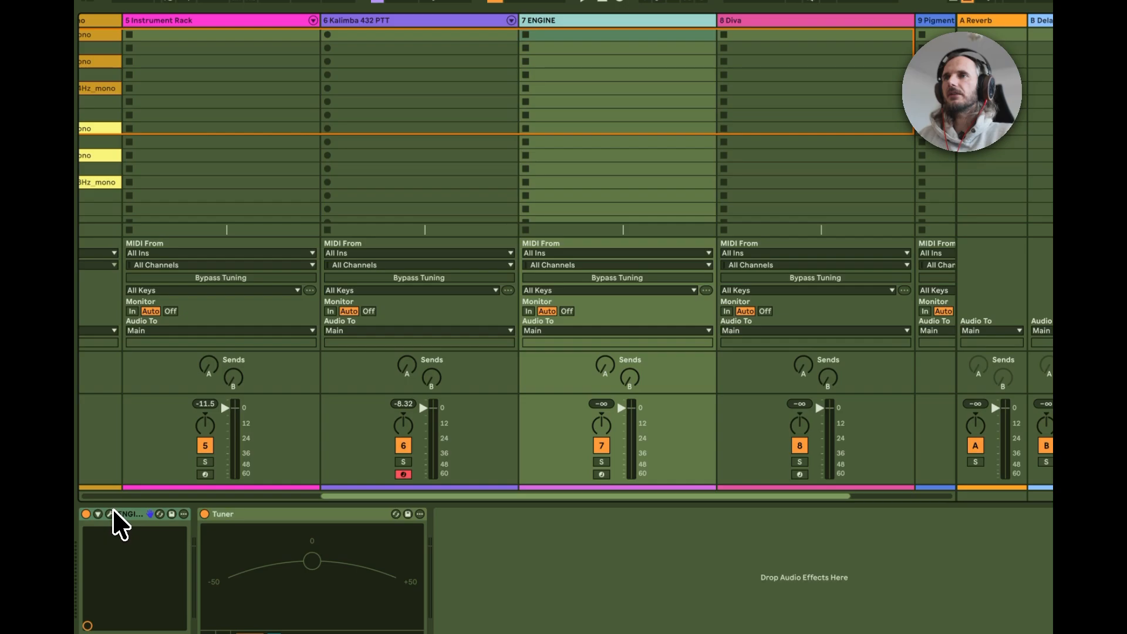
click(111, 512)
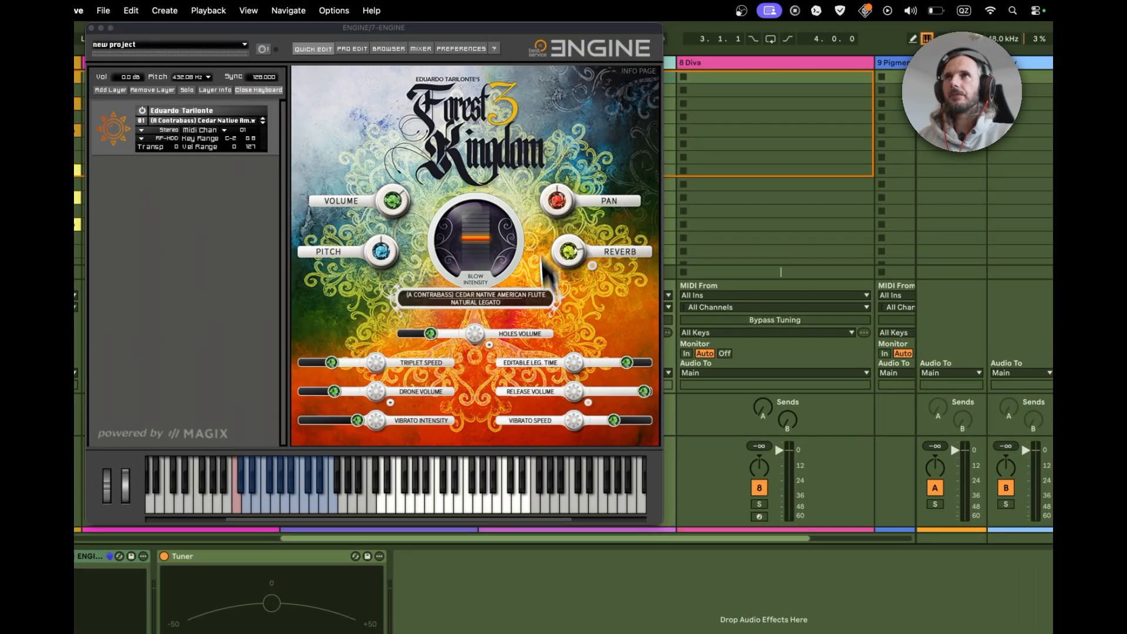
drag(436, 28, 544, 108)
Switch ENGINE's master pitch unit to semitones and back to hertz, and set the pitch to 432 Hz
click(308, 157)
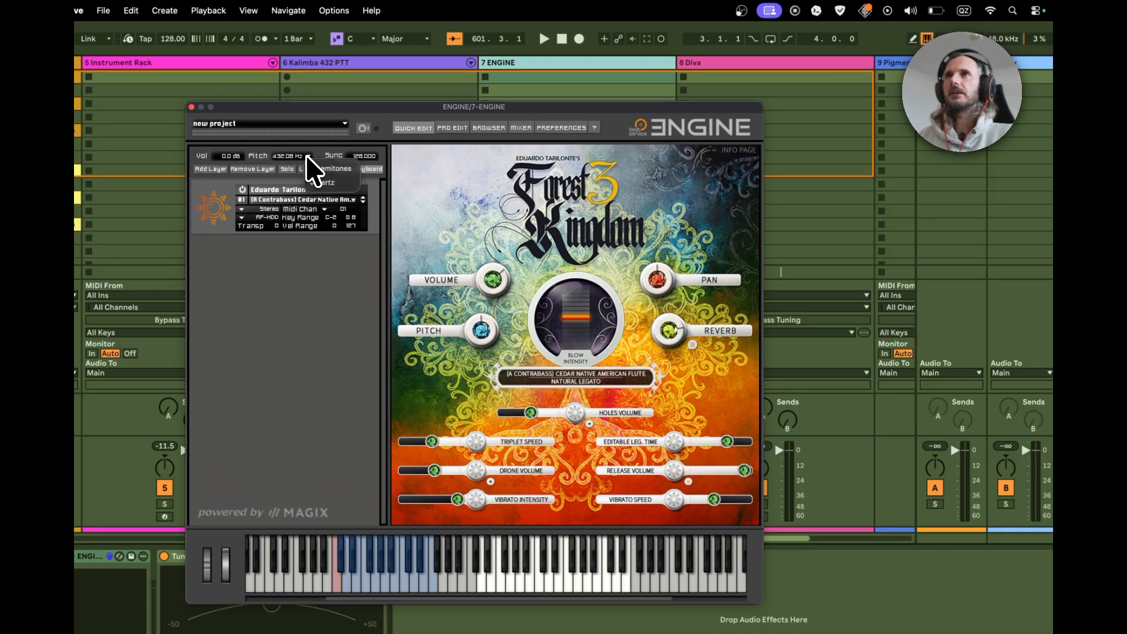
click(315, 166)
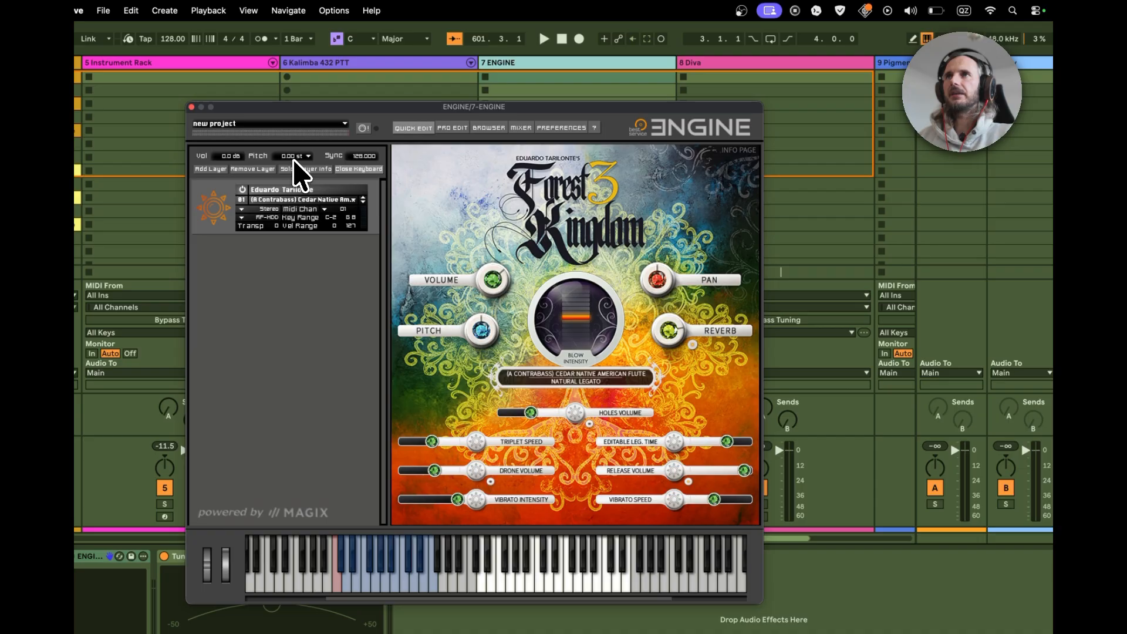
click(313, 157)
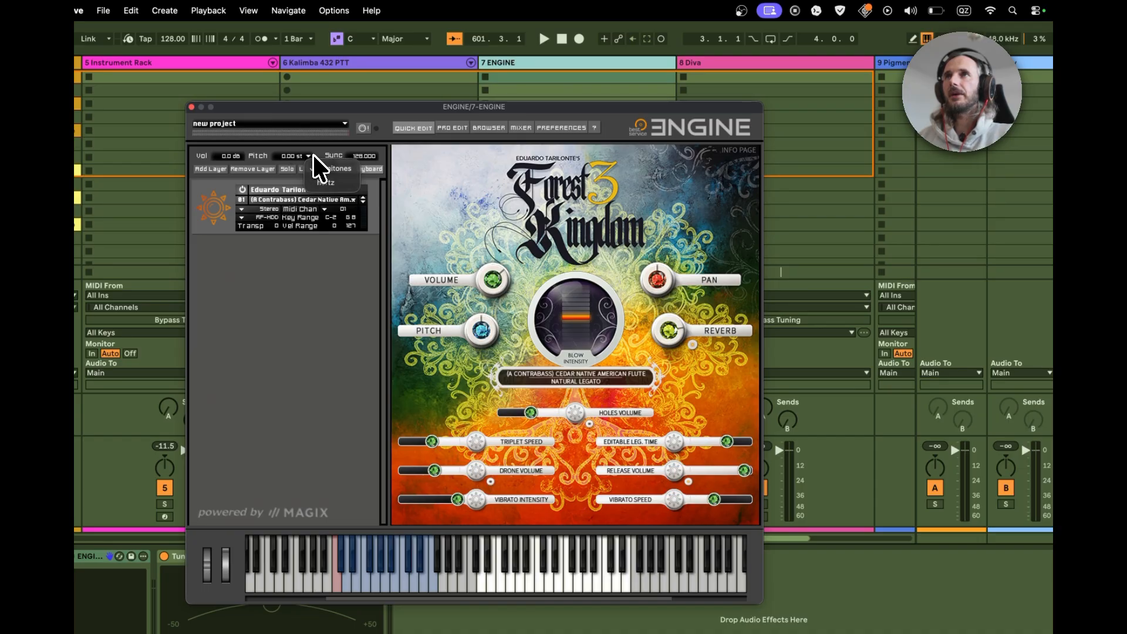
click(329, 187)
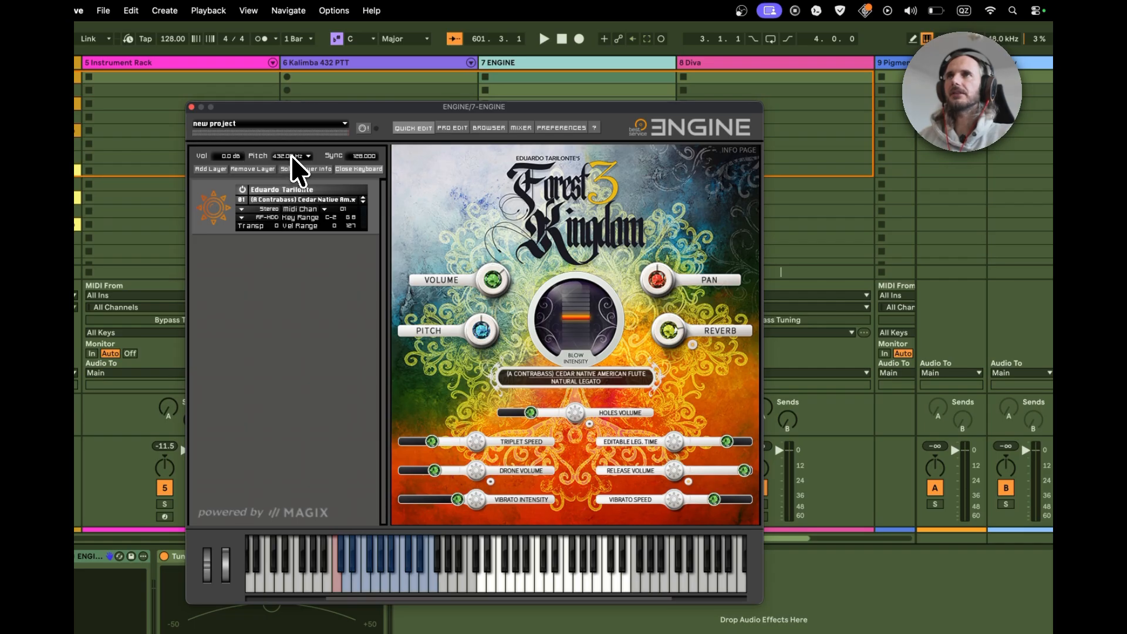
double_click(291, 155)
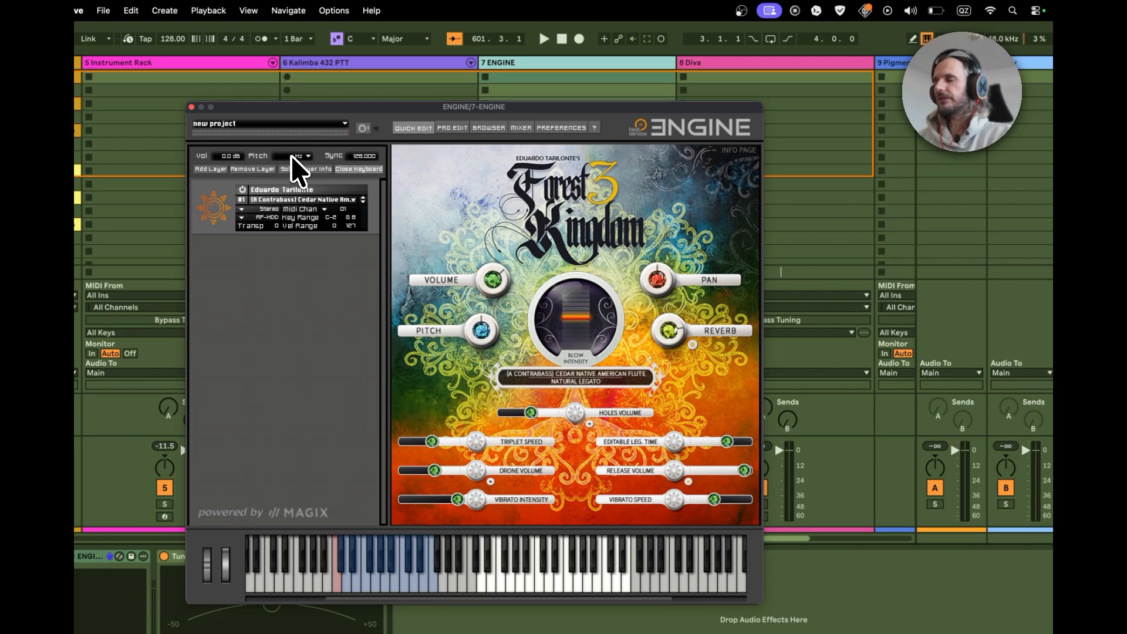
text(432)
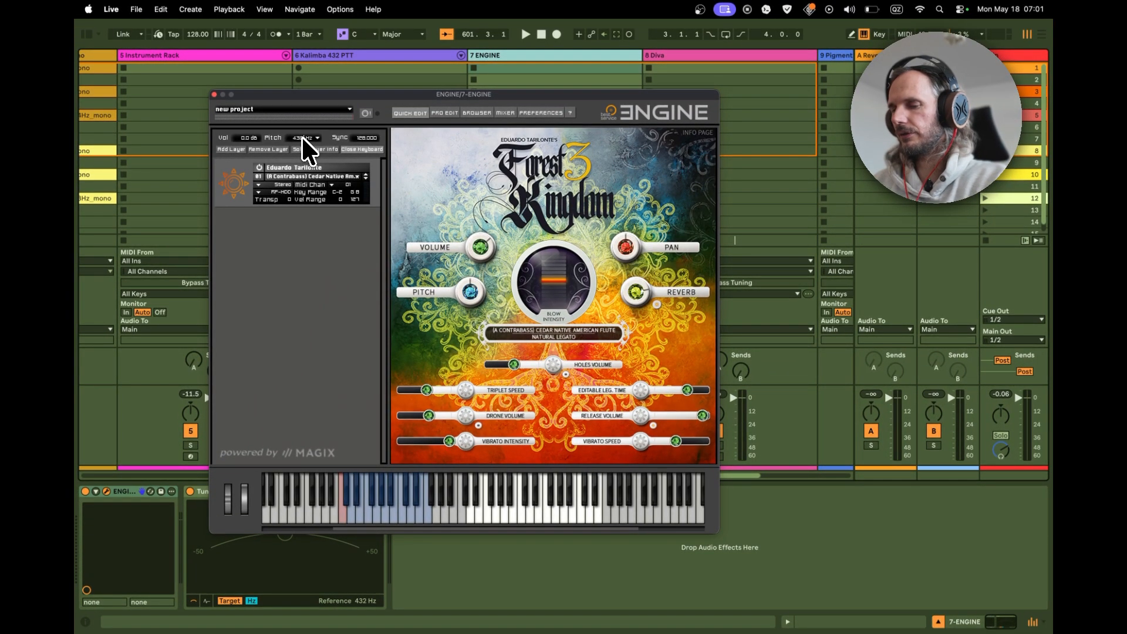
key(Return)
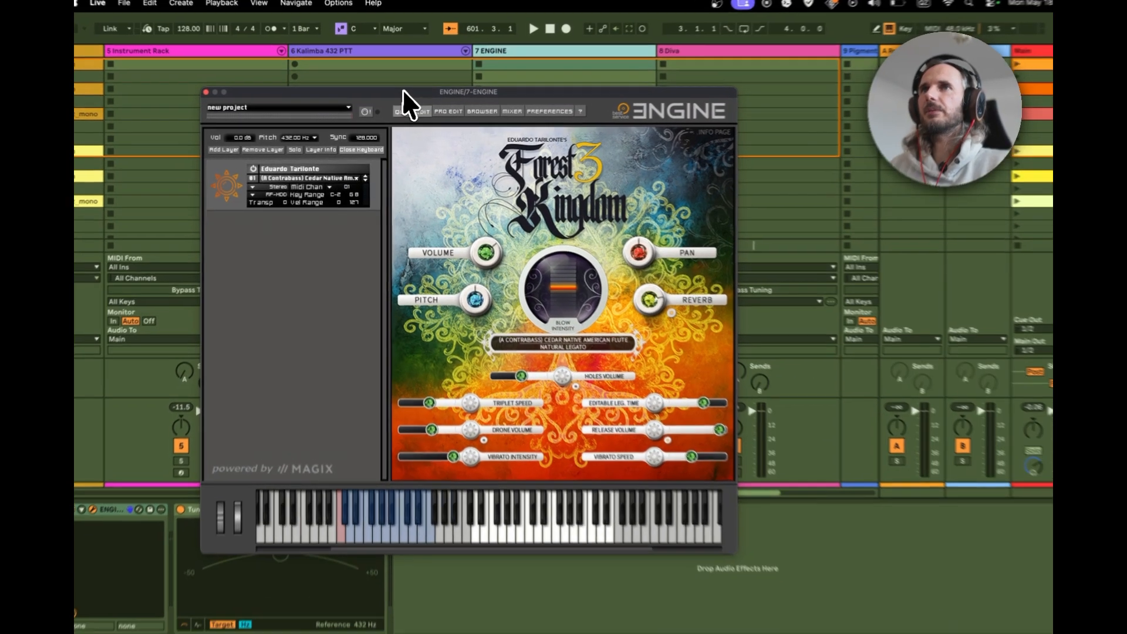
Move the ENGINE window aside, arm track 7, play notes to check them in the Tuner, and close the plug-in window
drag(404, 92, 362, 70)
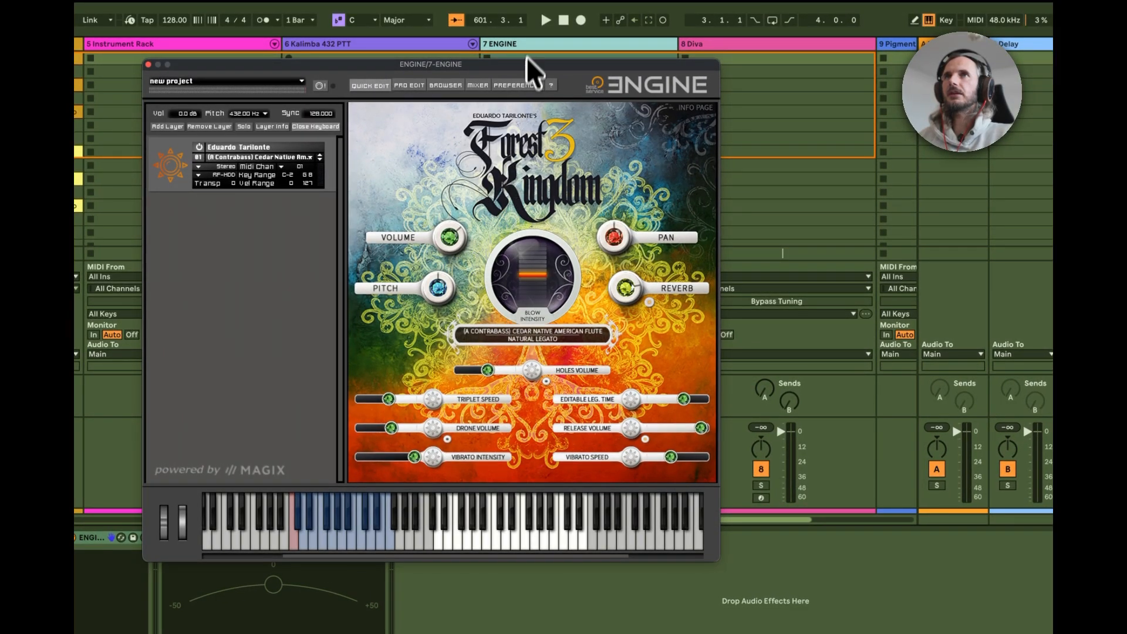
drag(529, 63, 431, 37)
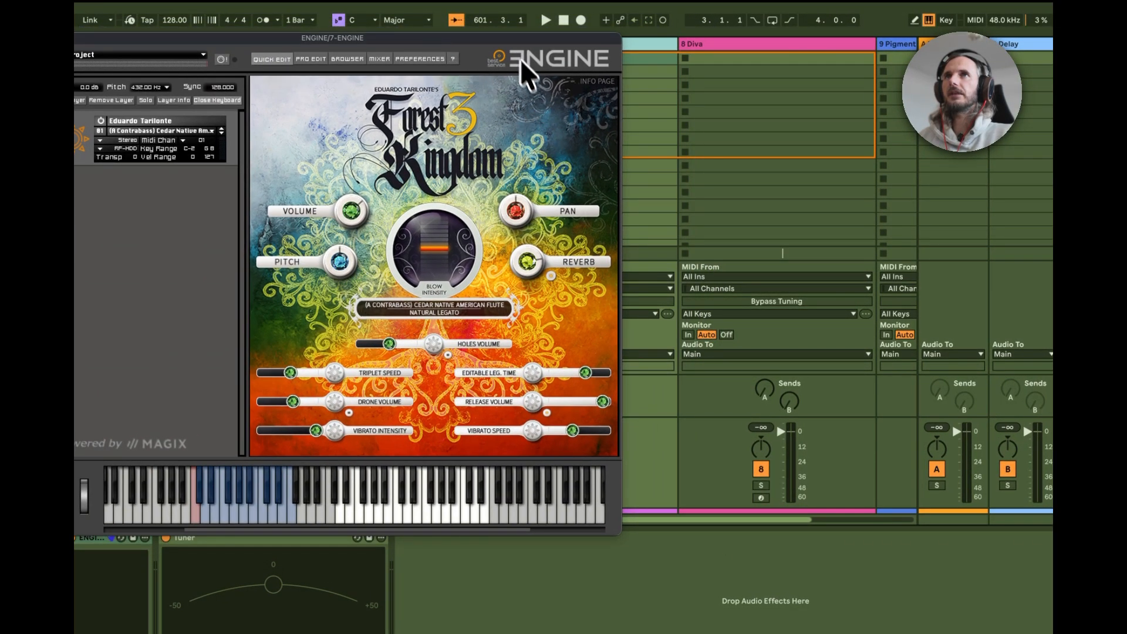
drag(526, 70, 382, 50)
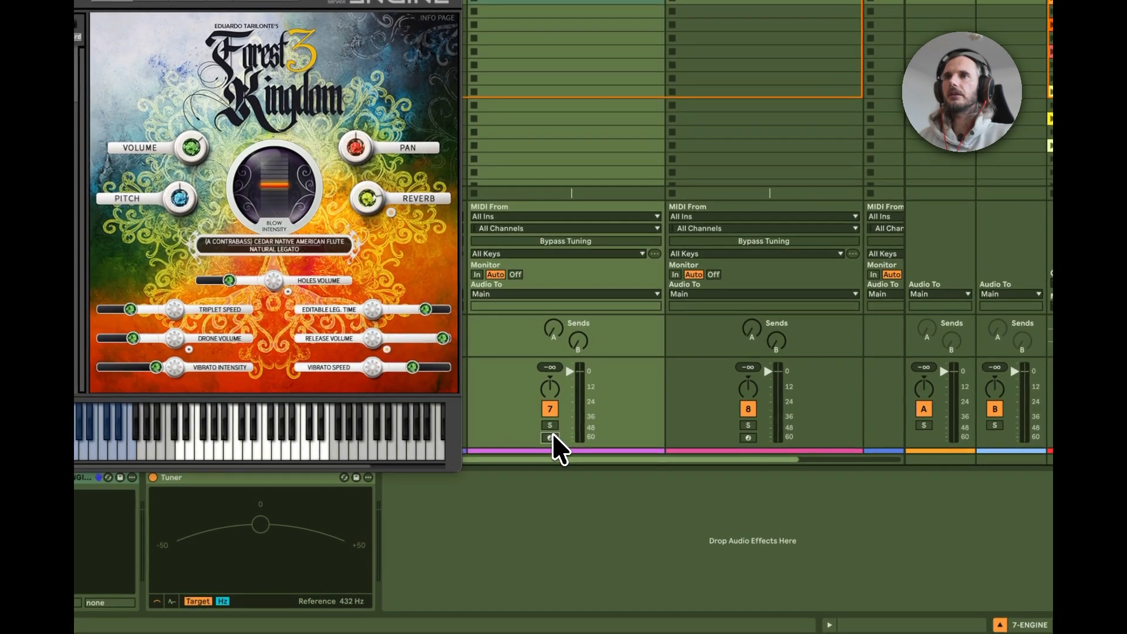
click(550, 438)
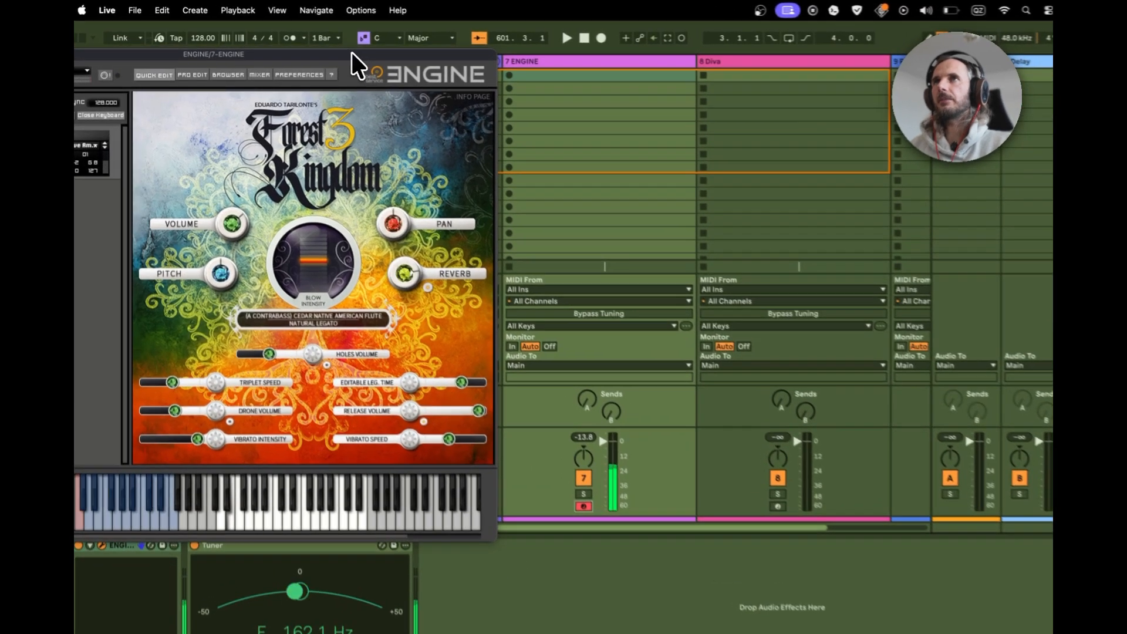
drag(329, 51, 564, 48)
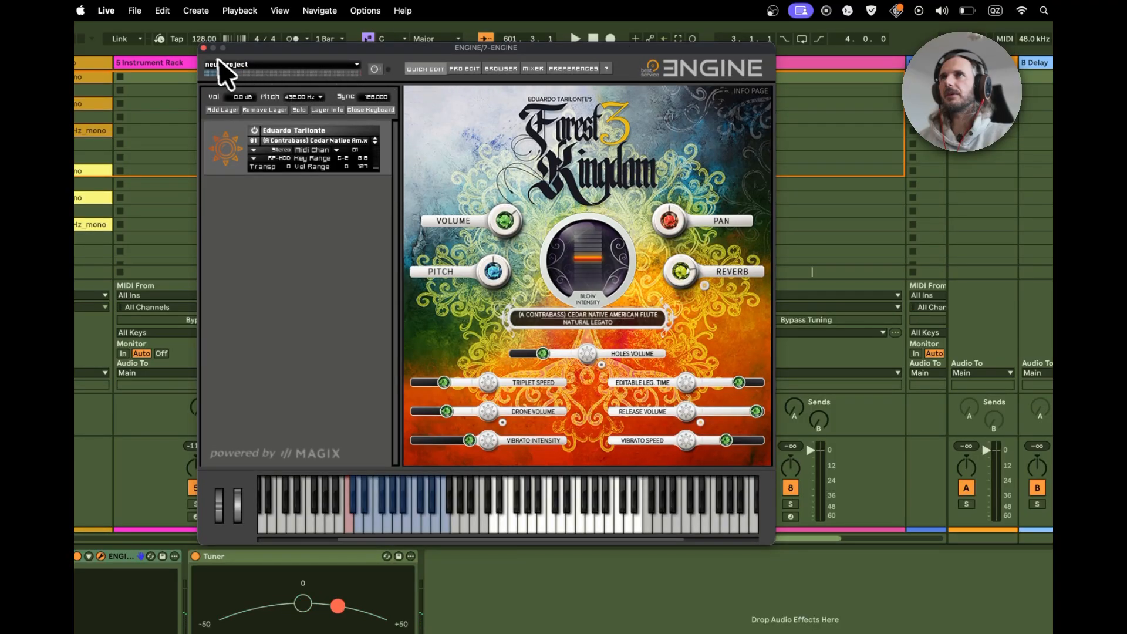
click(203, 47)
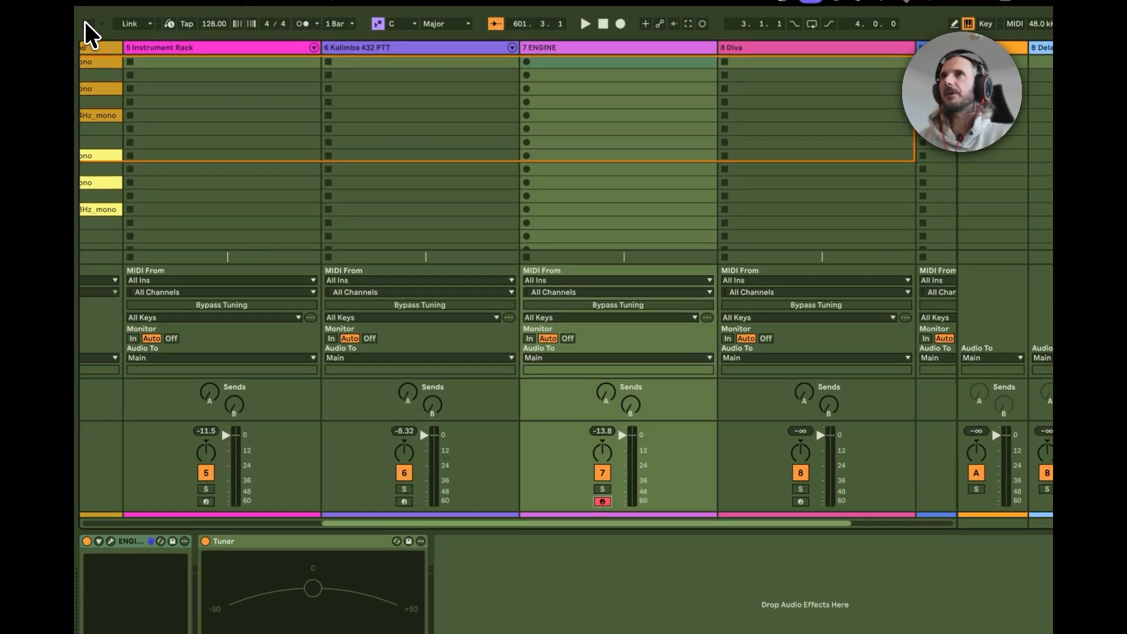
Briefly show and hide the browser, select the Diva track 8 and open its plug-in window
click(86, 28)
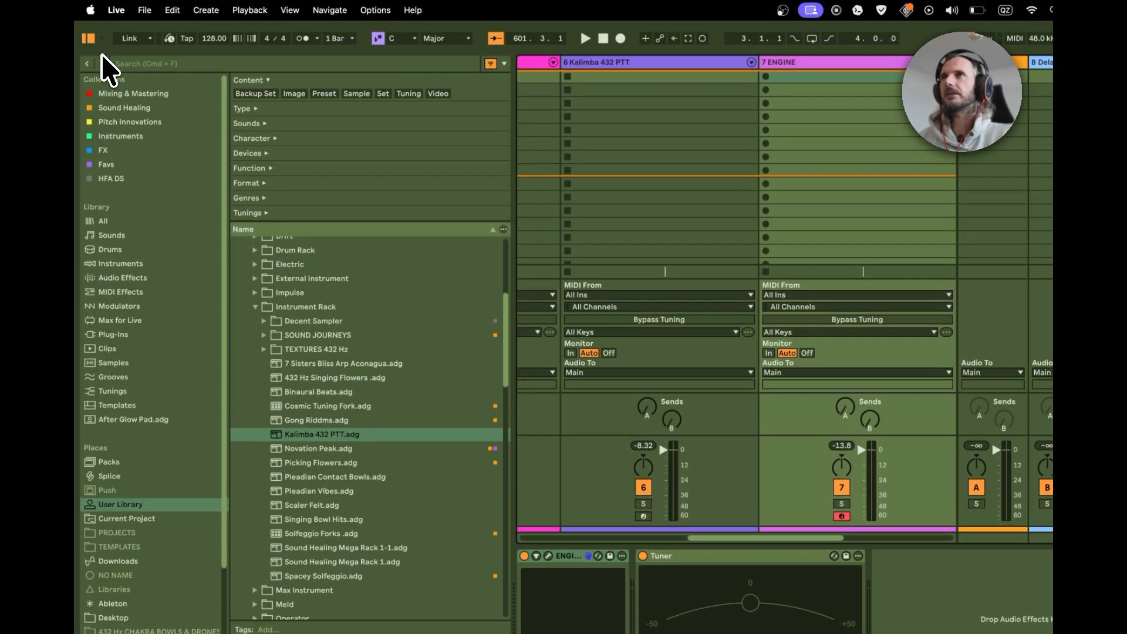
click(88, 39)
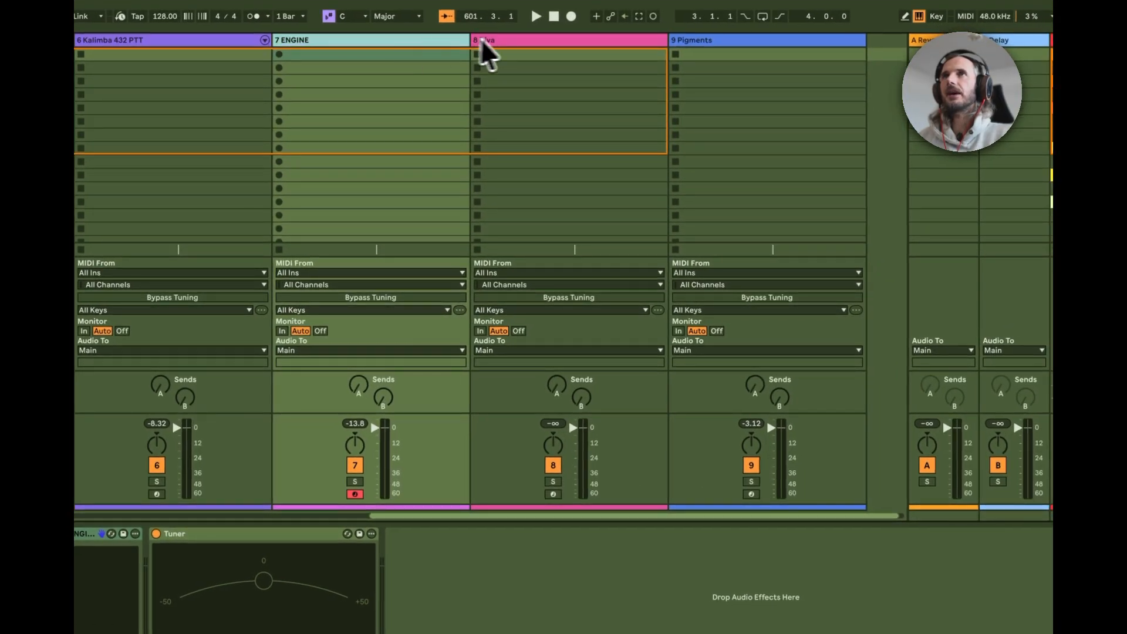
click(507, 40)
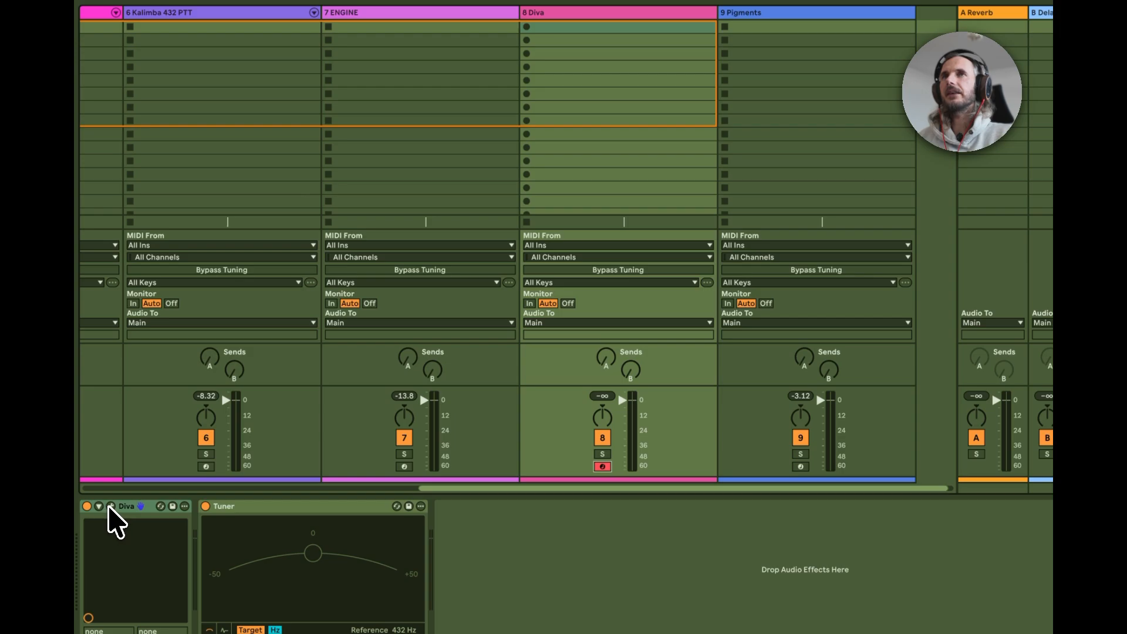
click(110, 506)
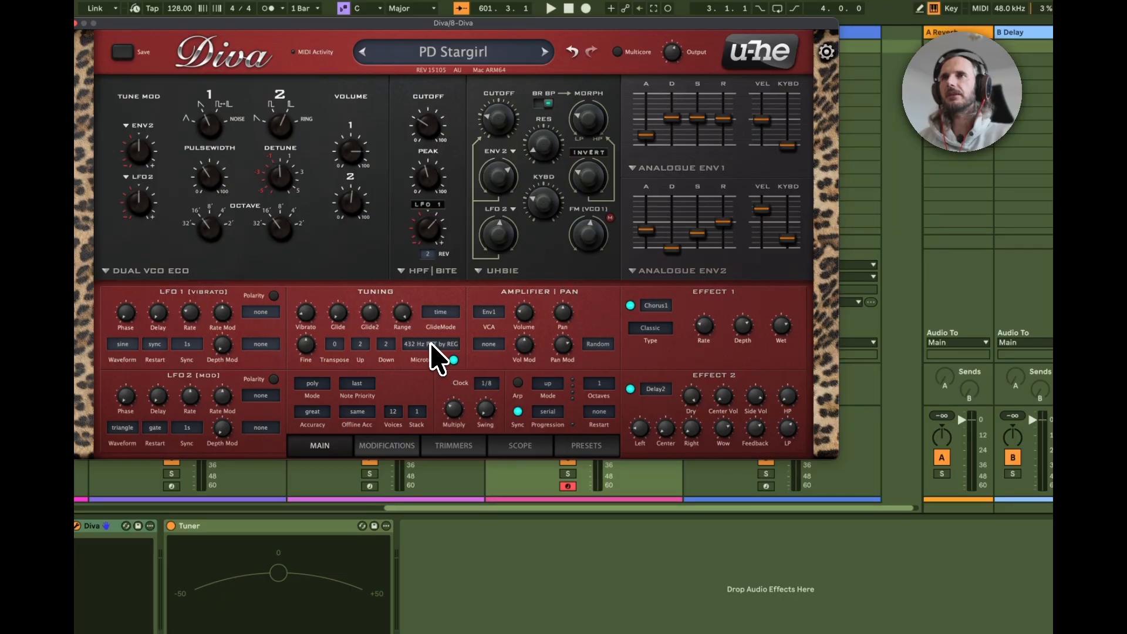
Select the 432 Hz PTT by REG microtuning in Diva, close the tuning list and shift the plug-in window slightly
click(418, 330)
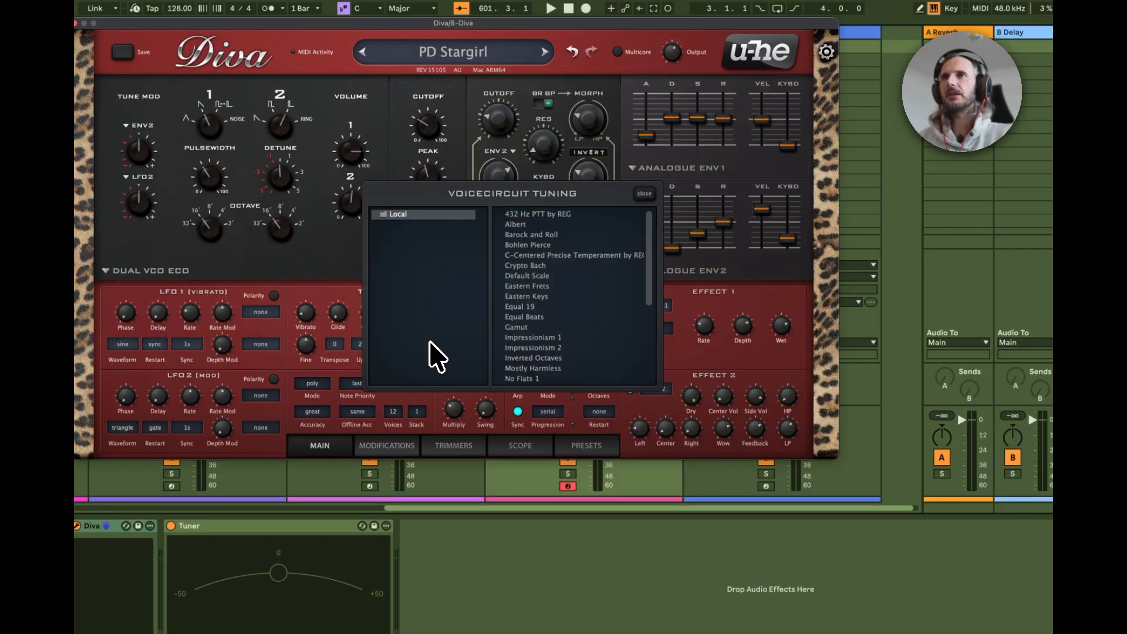
click(533, 214)
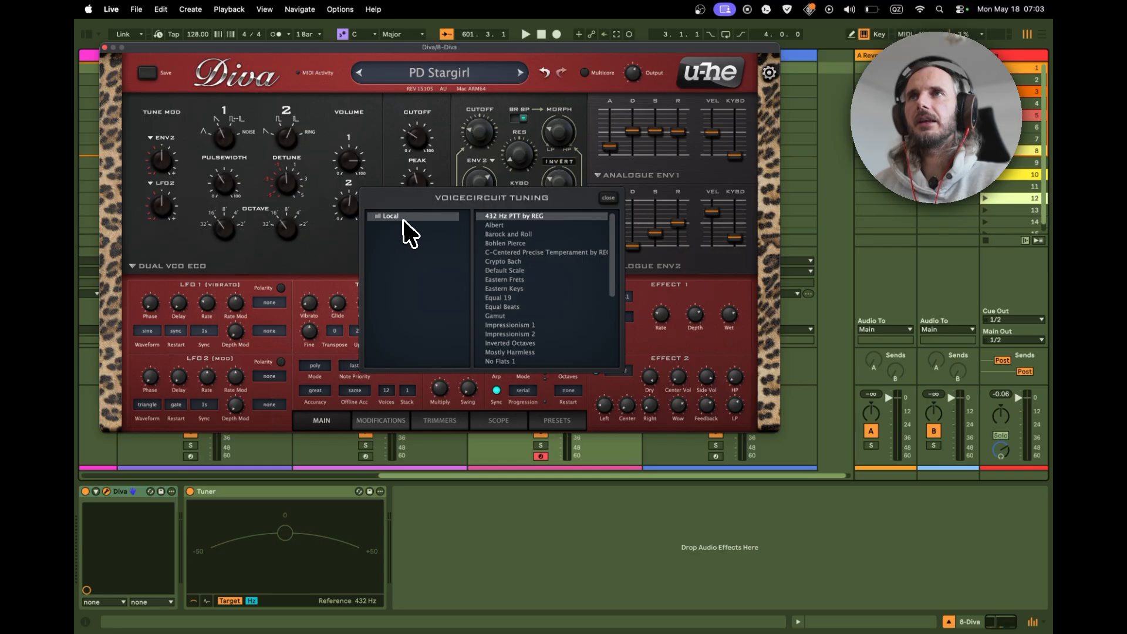
click(607, 200)
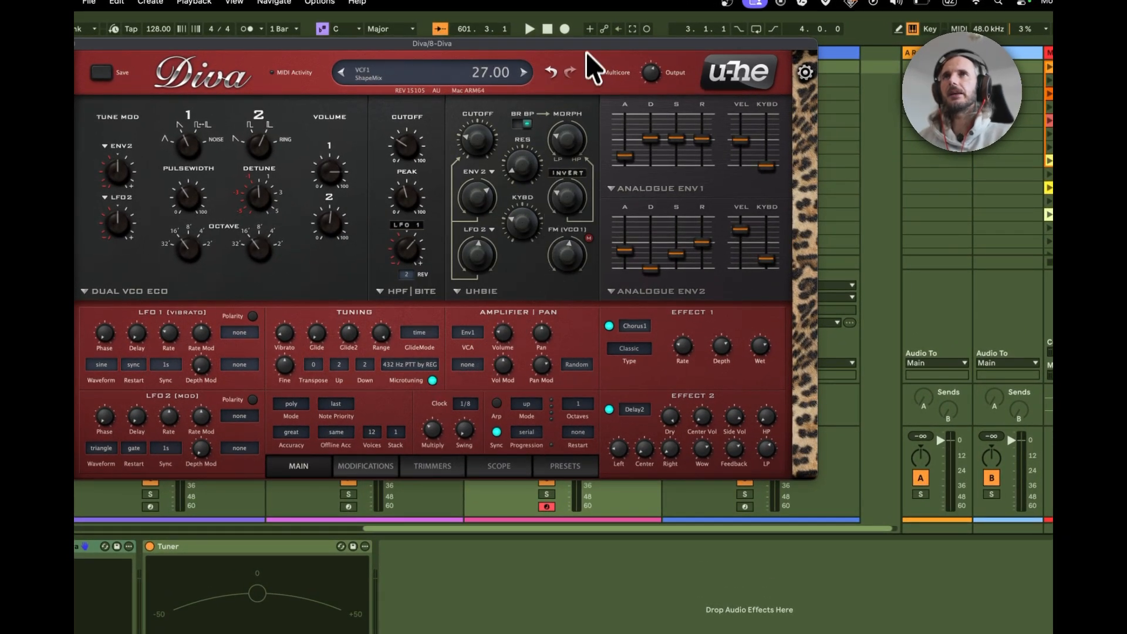
drag(588, 43, 562, 39)
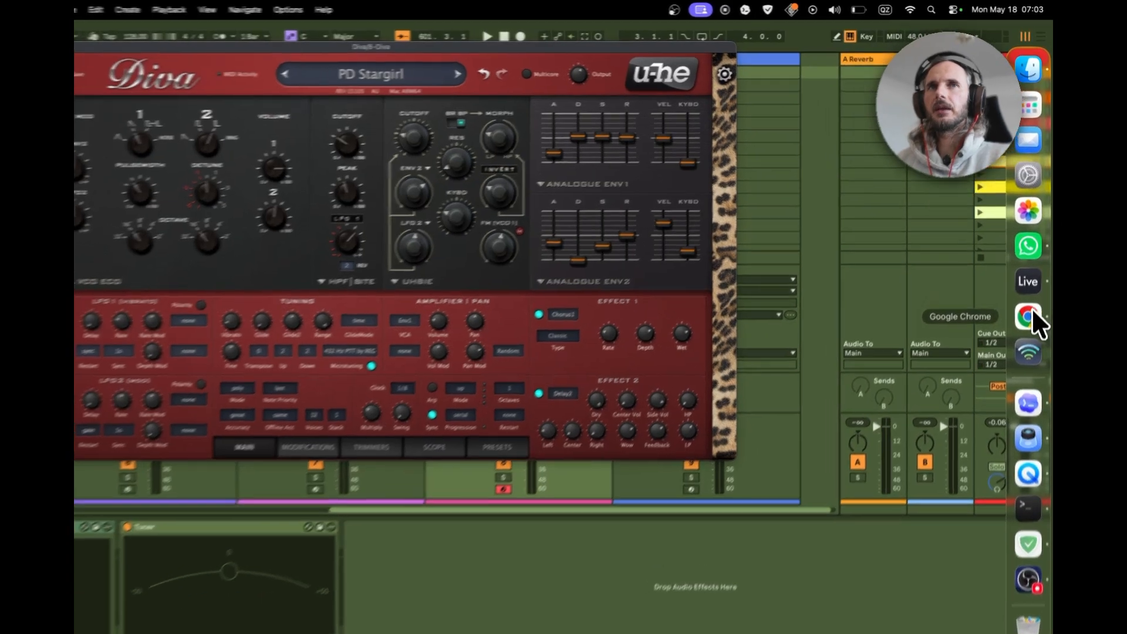
Switch to Chrome to view the search answer on adding microtuning files to Diva, and return to Live
click(1031, 310)
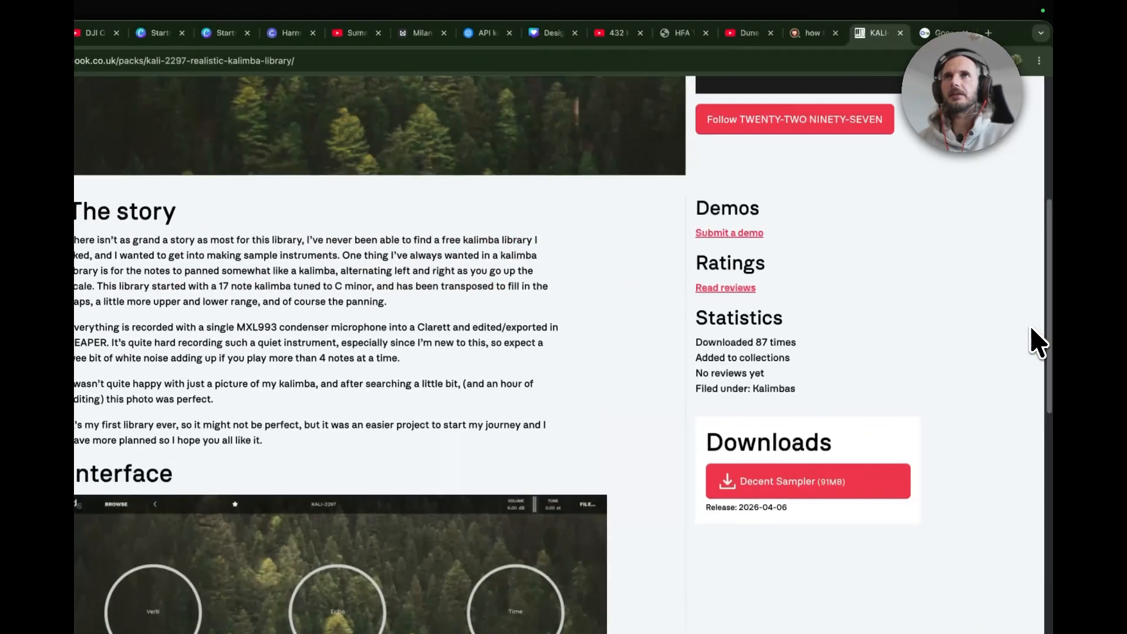
click(815, 33)
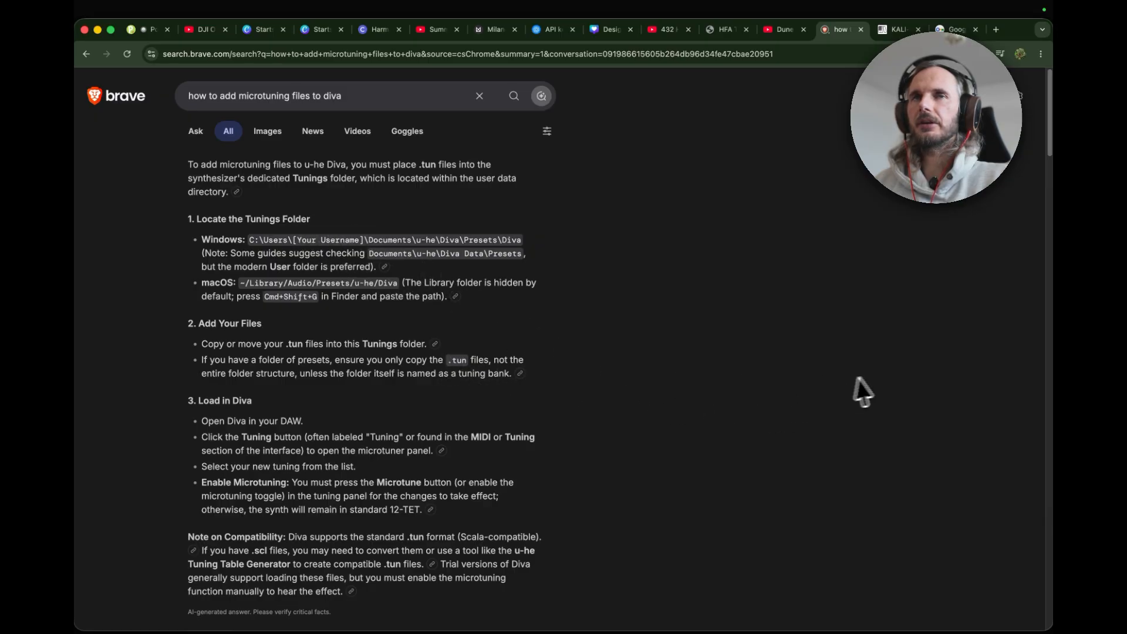
mouse_move(1036, 377)
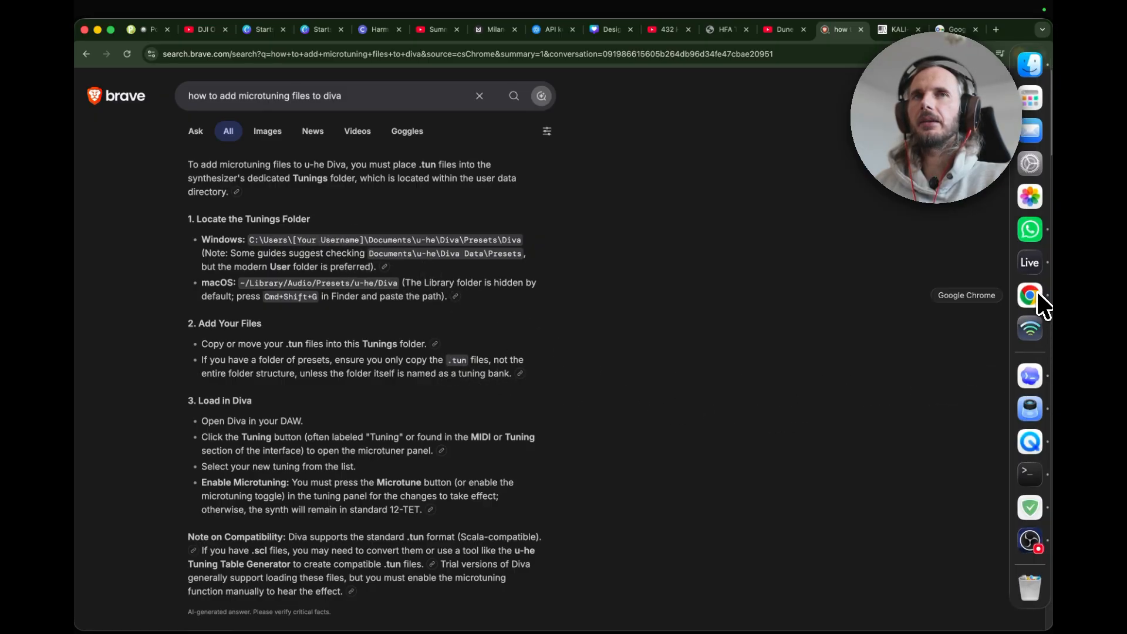
click(1030, 262)
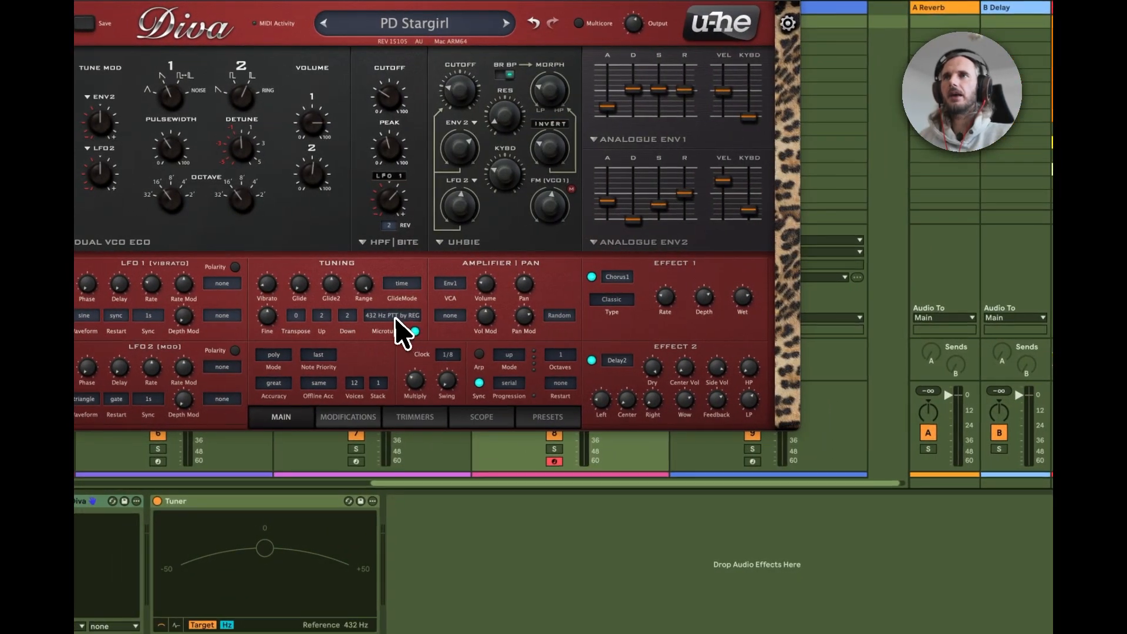
Review Diva's list of available microtunings and close the Diva plug-in window
click(395, 317)
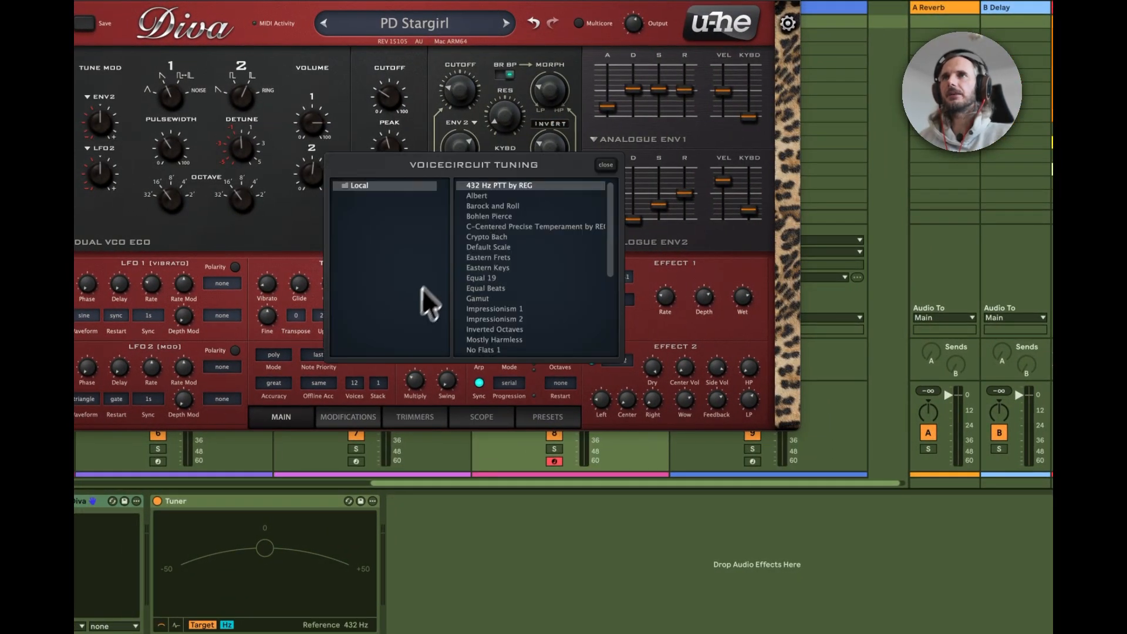
click(606, 165)
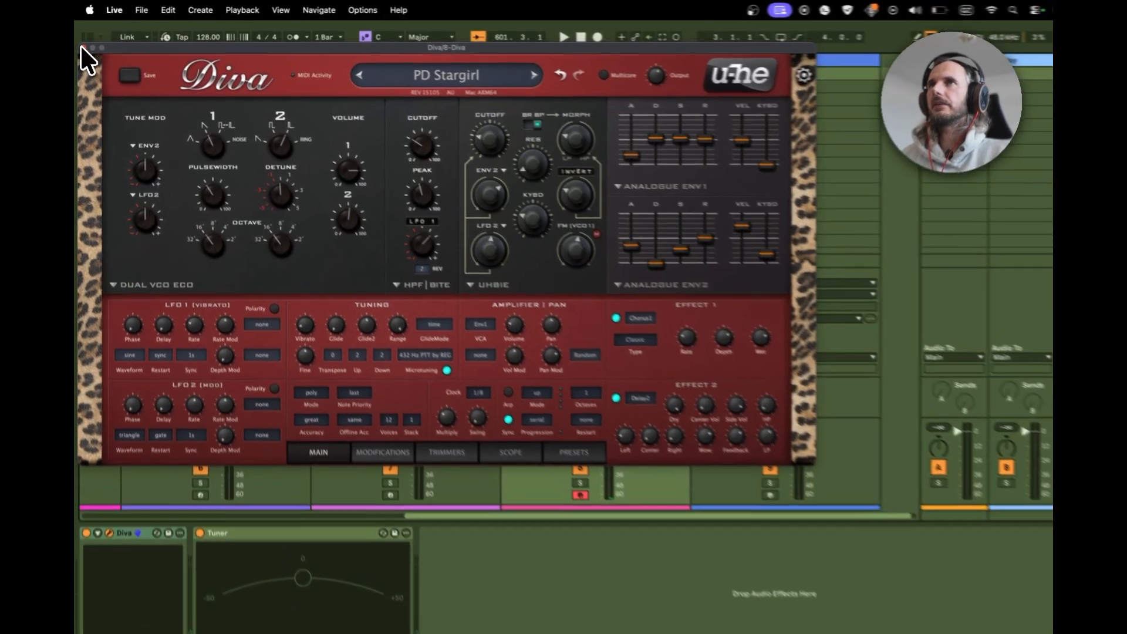
click(82, 45)
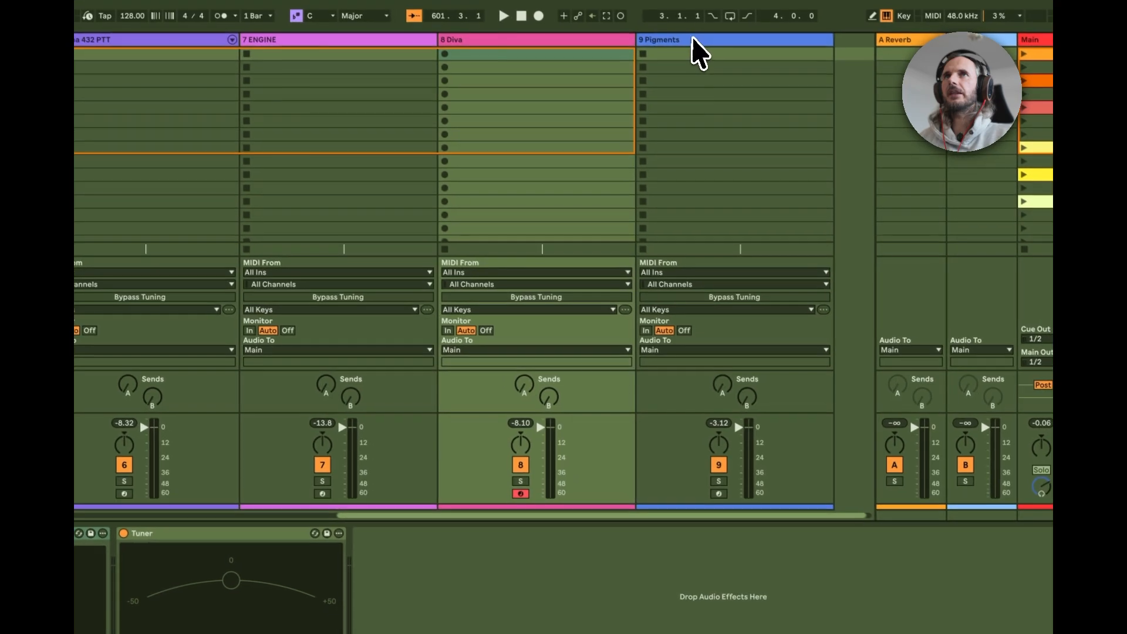
Open the Pigments plug-in window on track 9, move it aside and show its settings
click(698, 52)
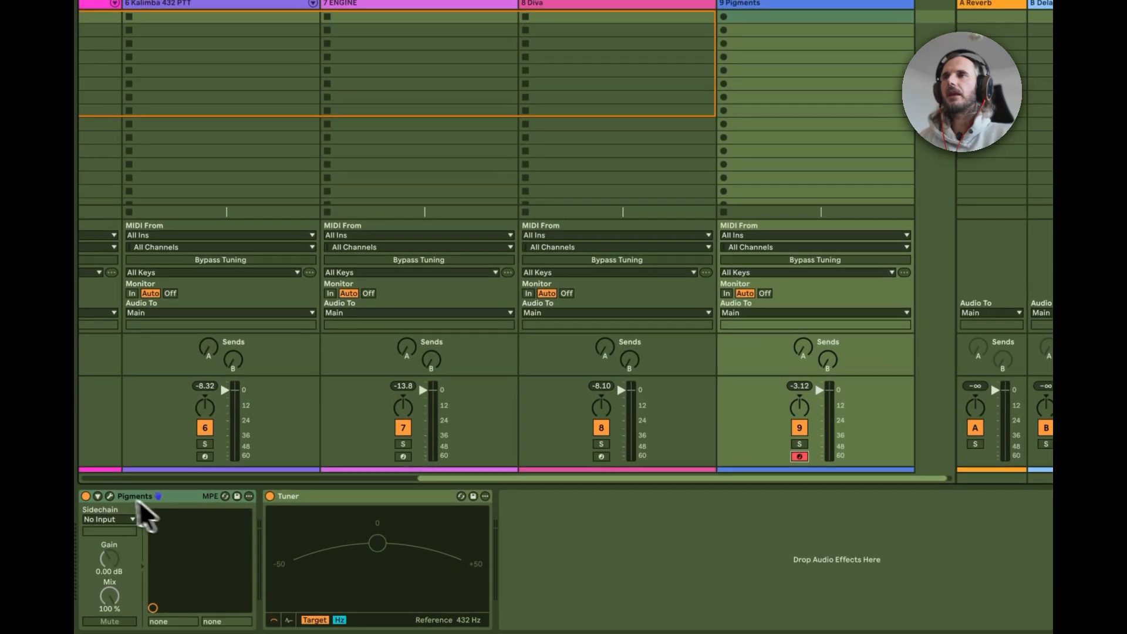
click(111, 498)
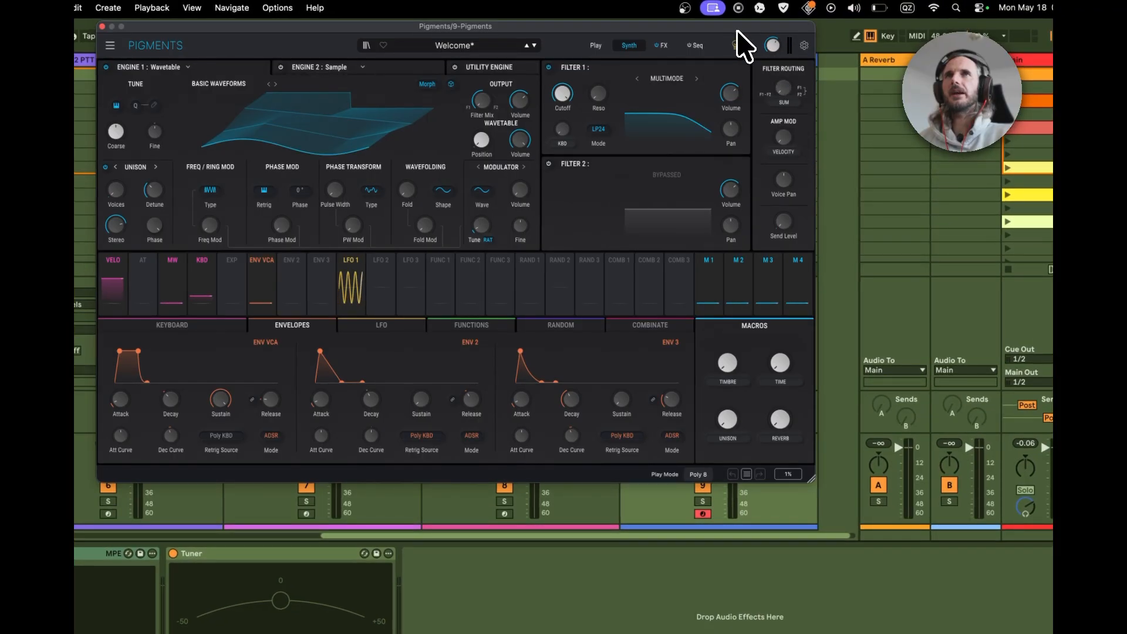
drag(738, 31, 601, 139)
click(668, 154)
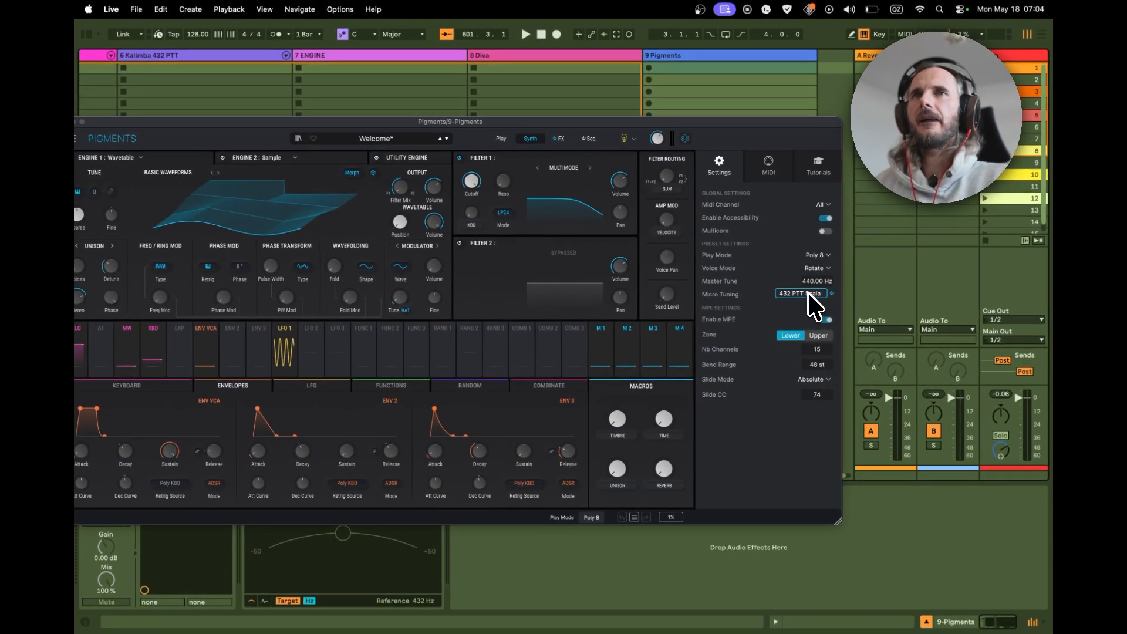
Load 432 PTT Scala.scl as Pigments' micro tuning with reference note A3, and close the plug-in window
click(810, 292)
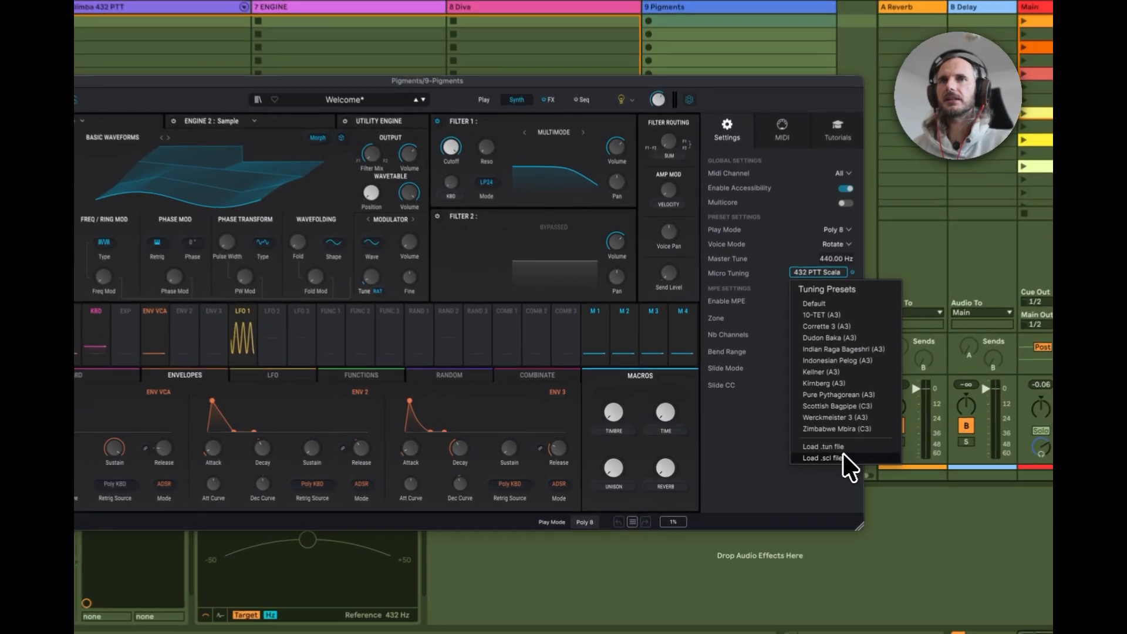
click(810, 460)
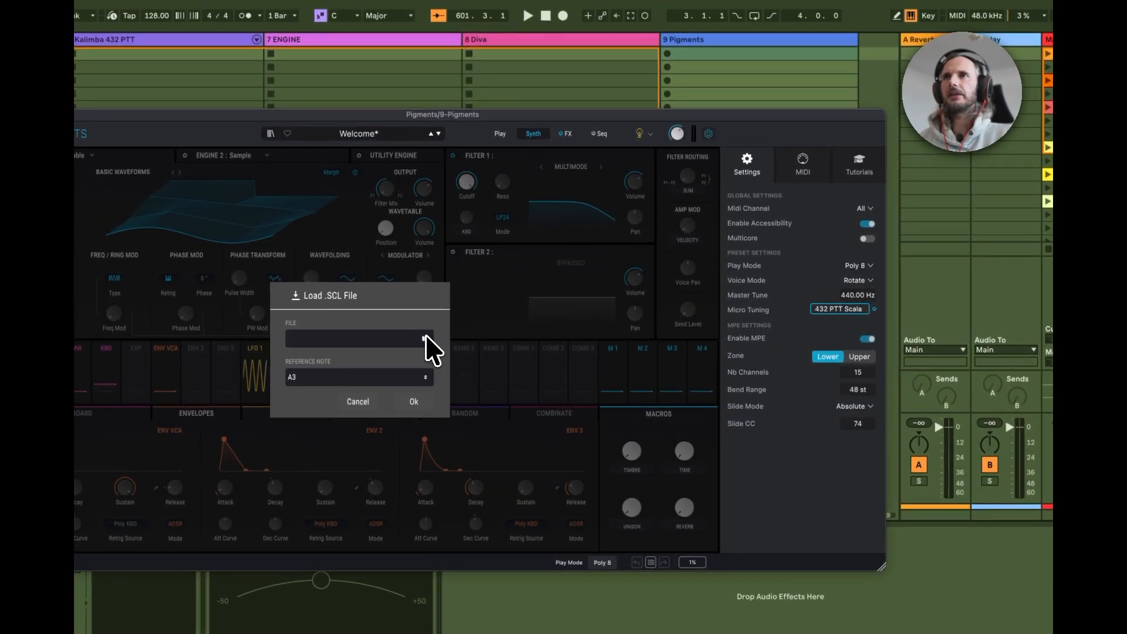
click(406, 299)
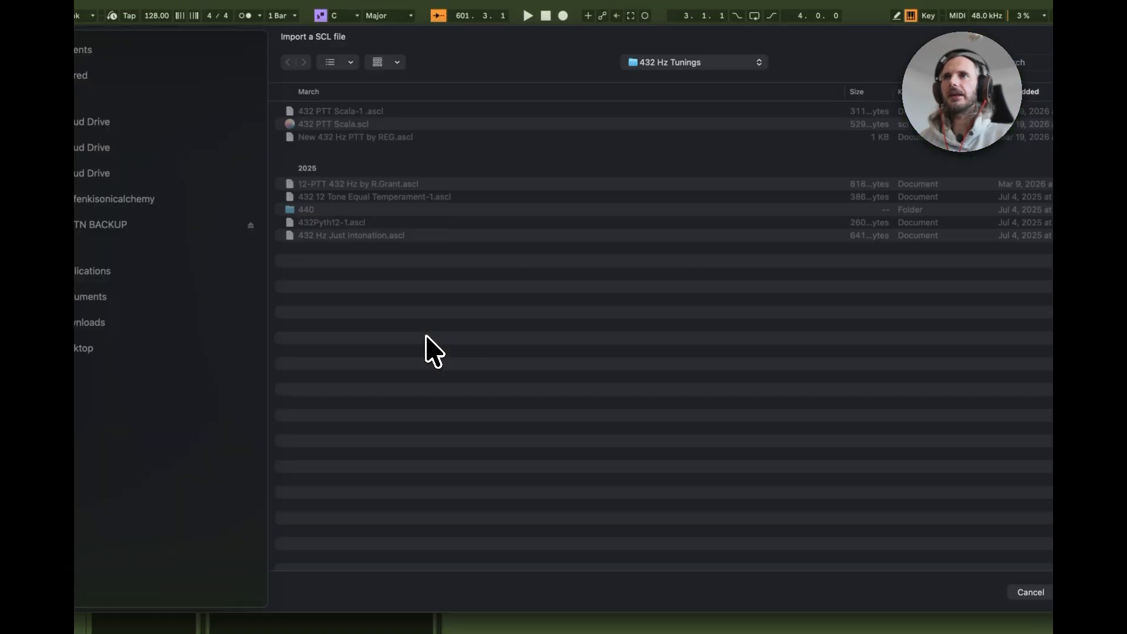
click(327, 125)
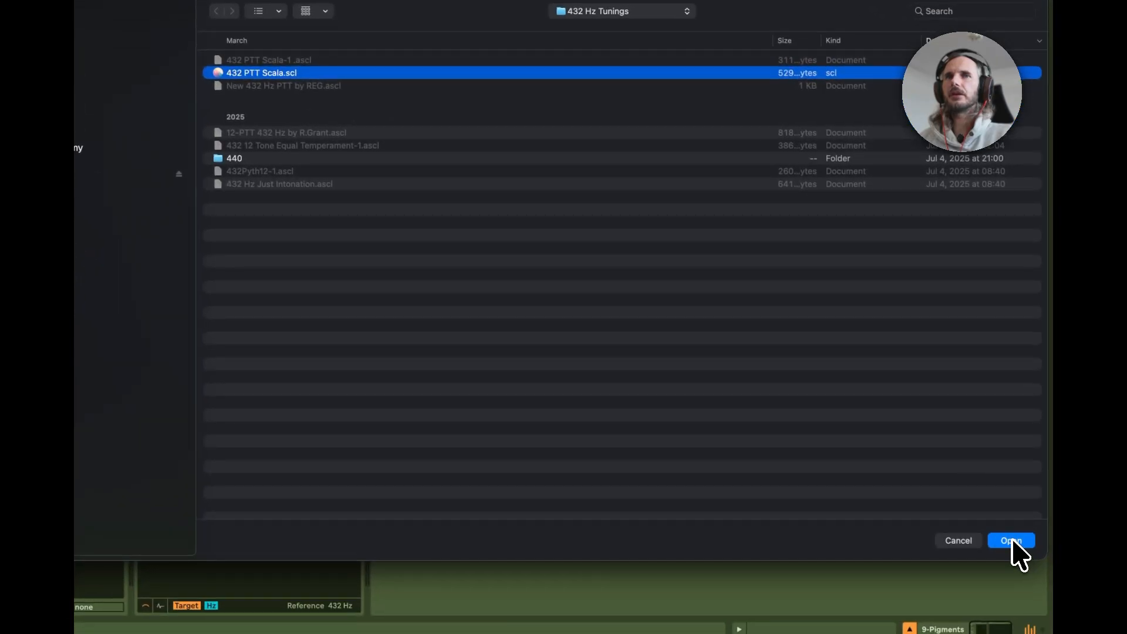
click(1012, 541)
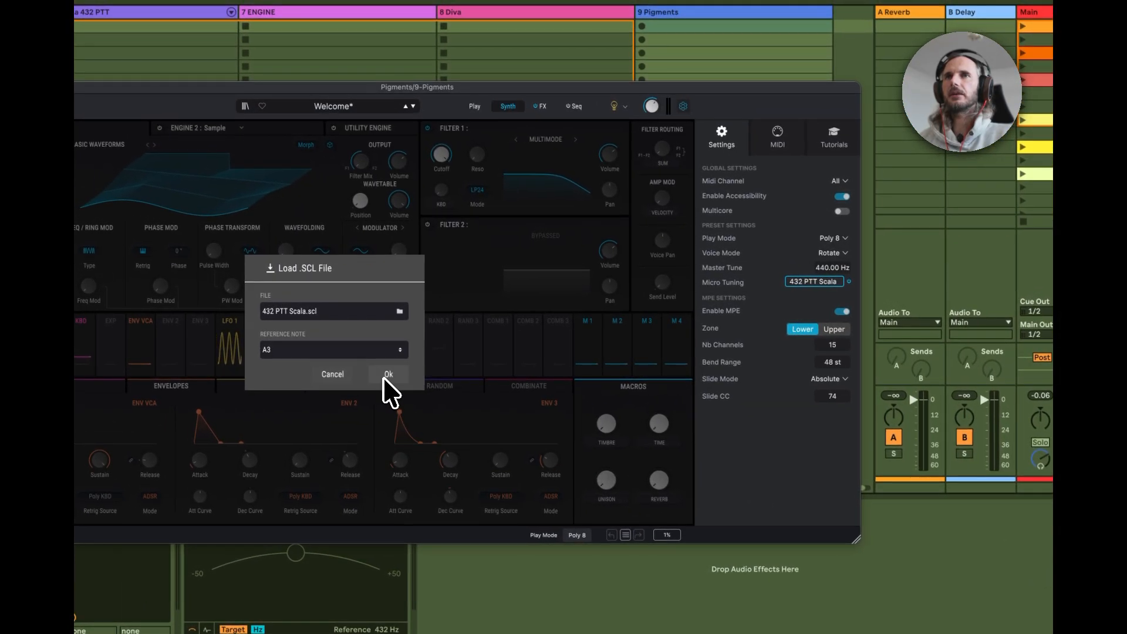
click(385, 376)
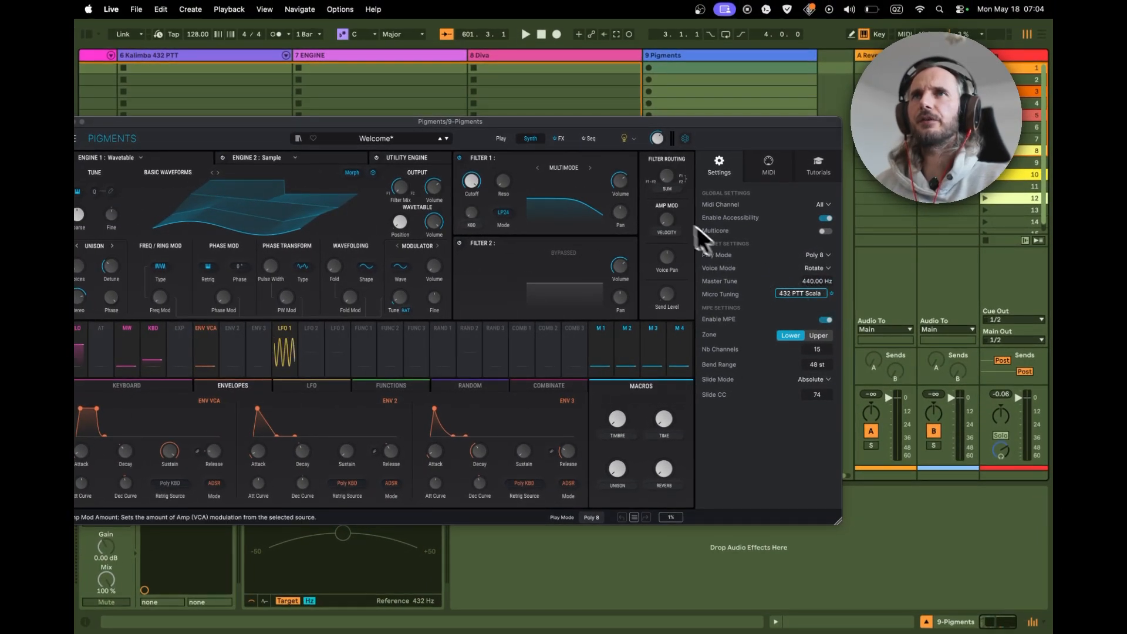
drag(641, 124, 762, 108)
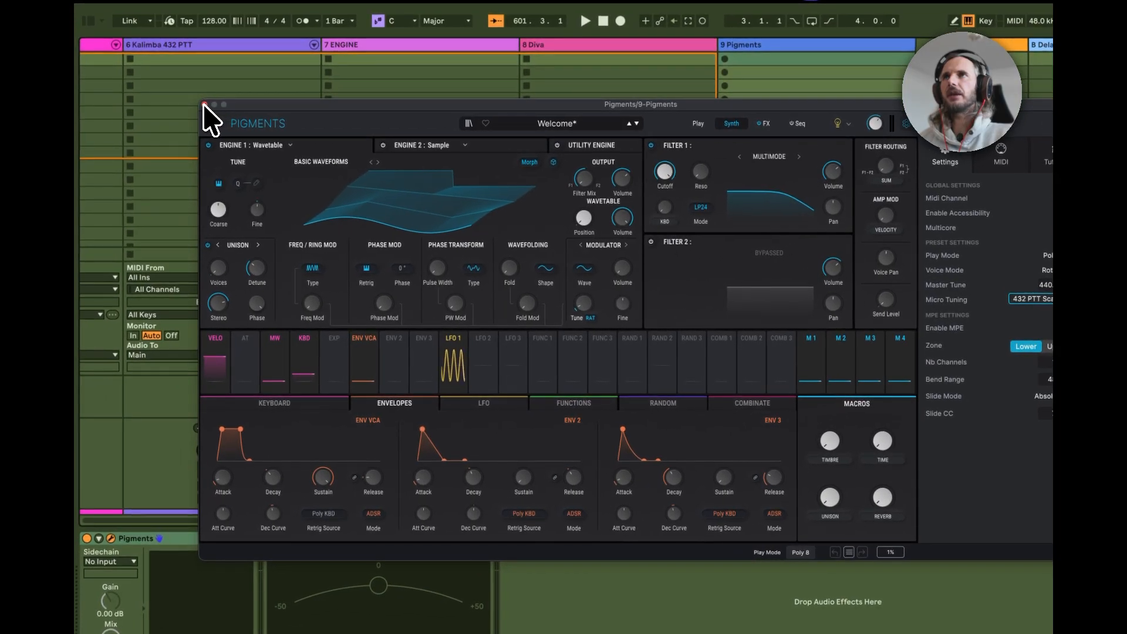
click(144, 122)
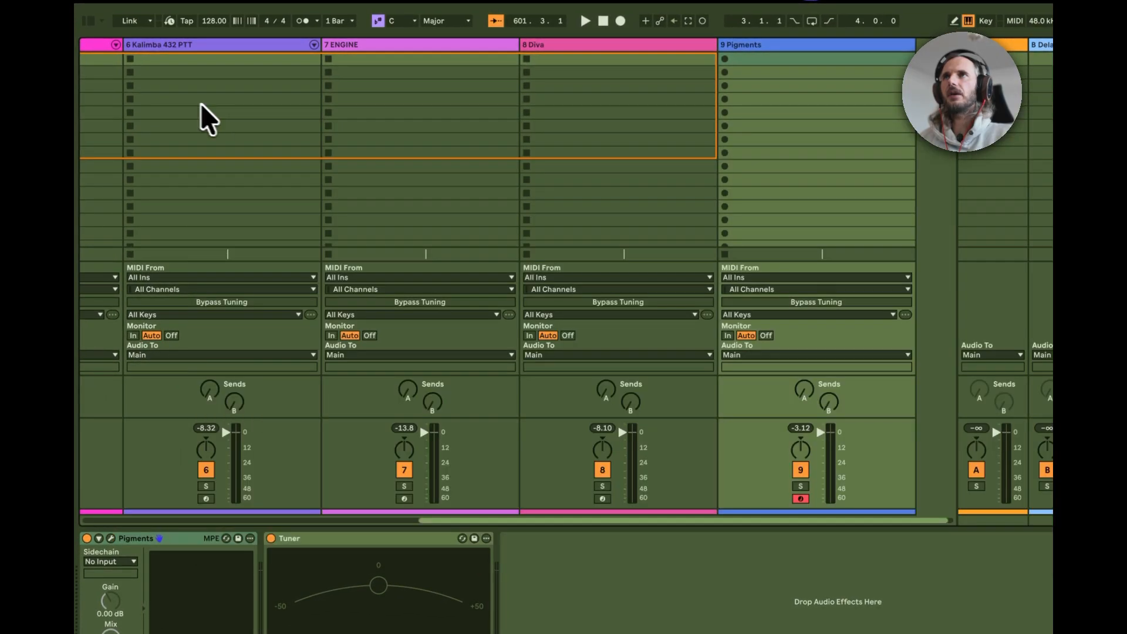
Show the browser with the Tuning section and play several Pigments notes to check their frequencies in the Tuner
click(89, 20)
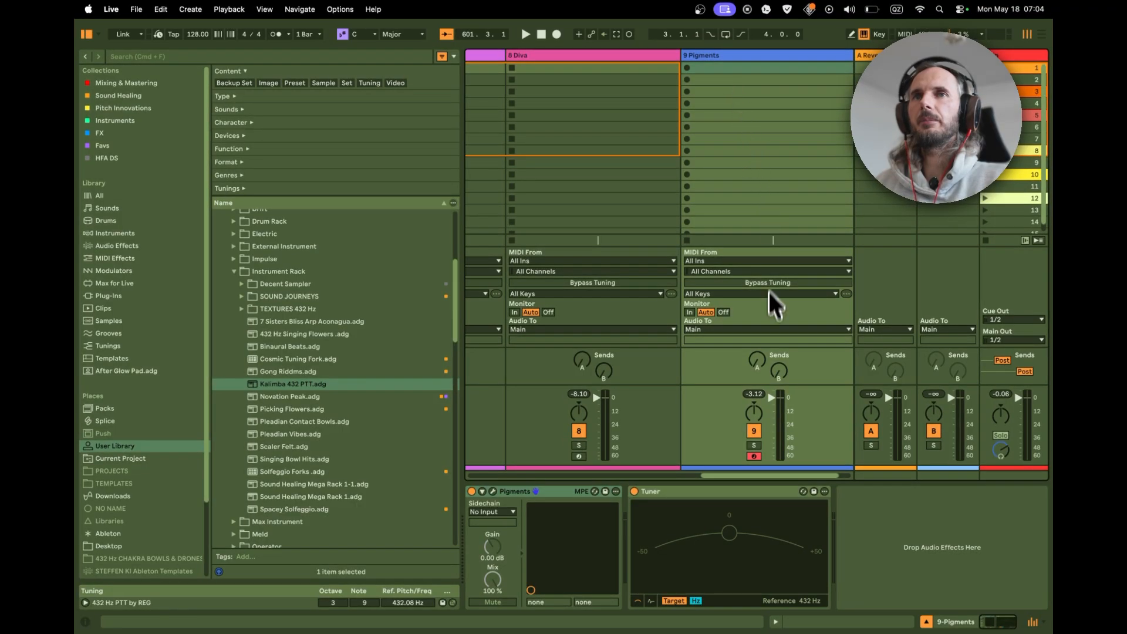
key(a)
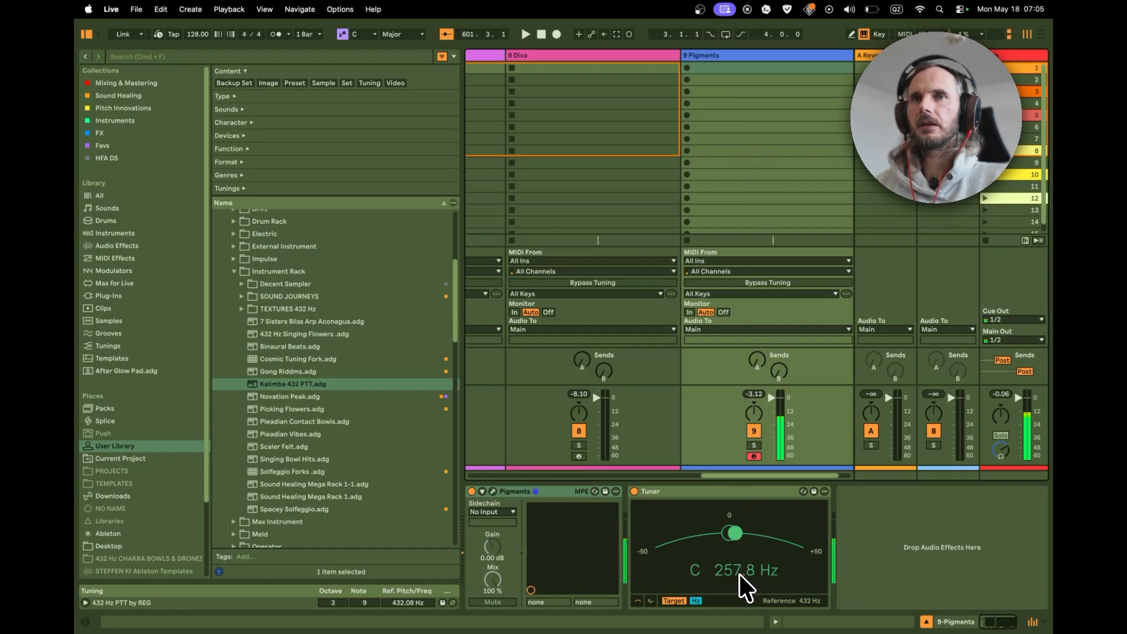
key(g)
key(j)
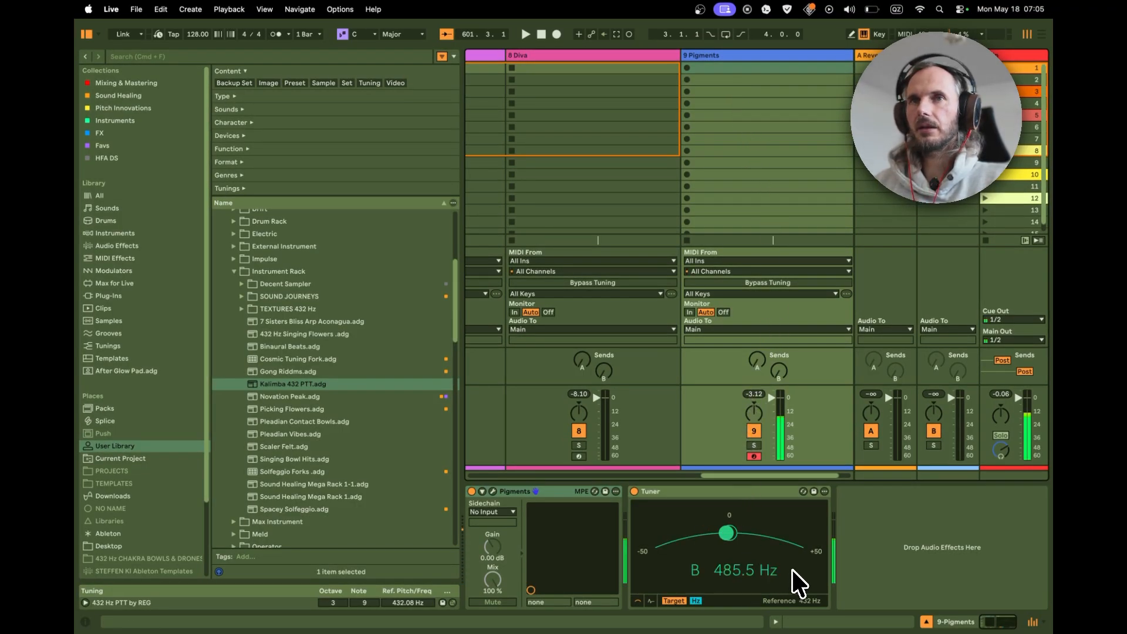
key(h)
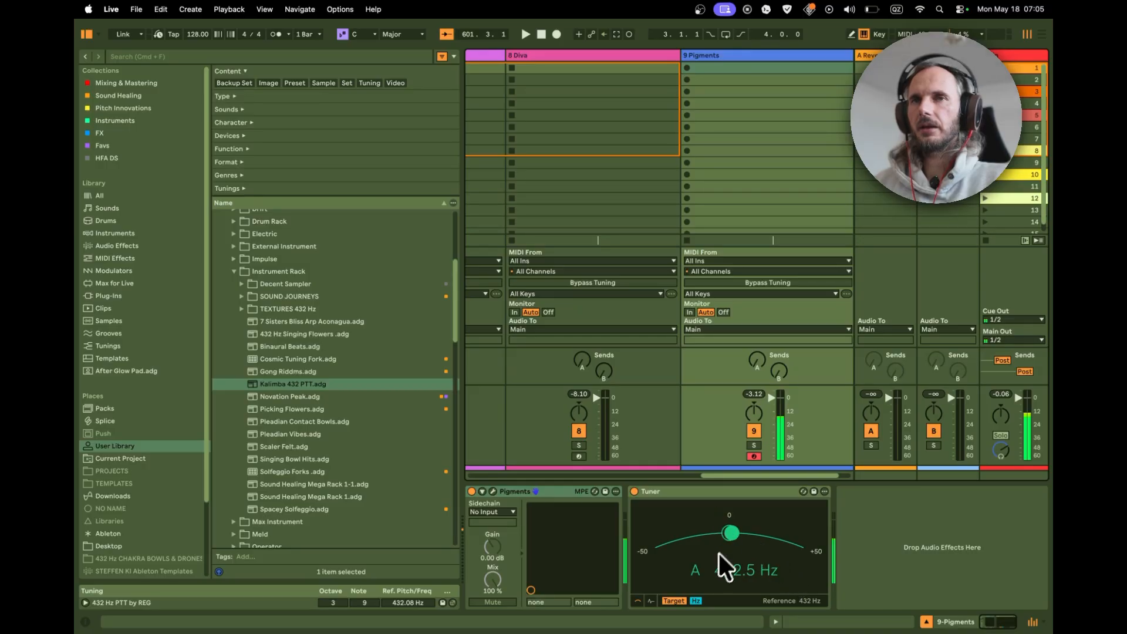
key(a)
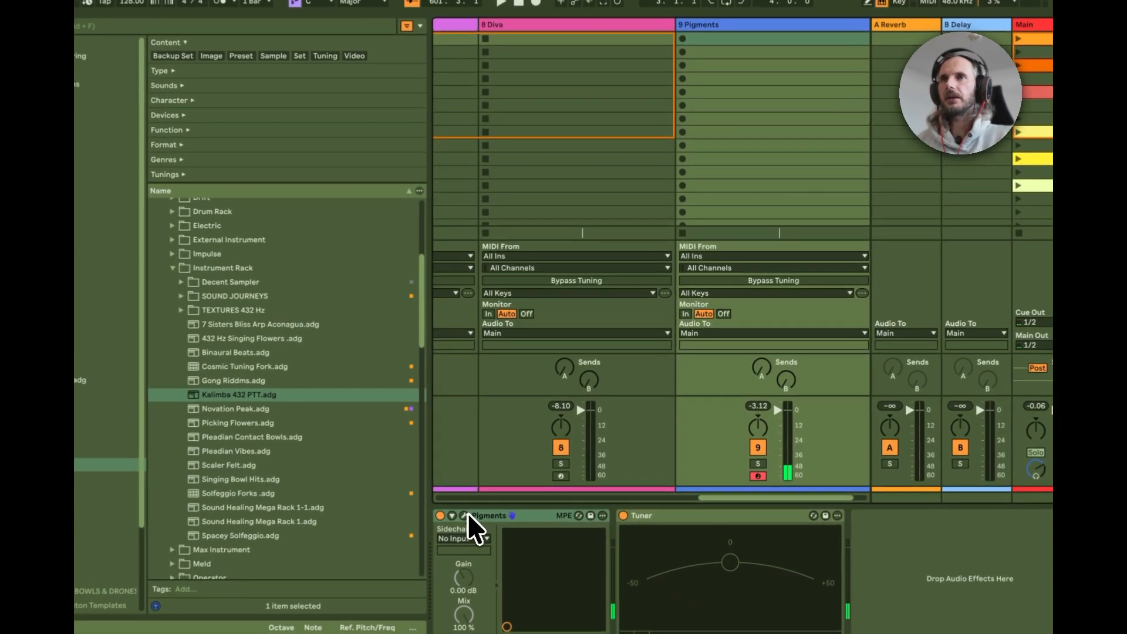
Reopen Pigments and load the AnaBell preset from the Keys category, closing the plug-in window and the browser to finish
click(466, 515)
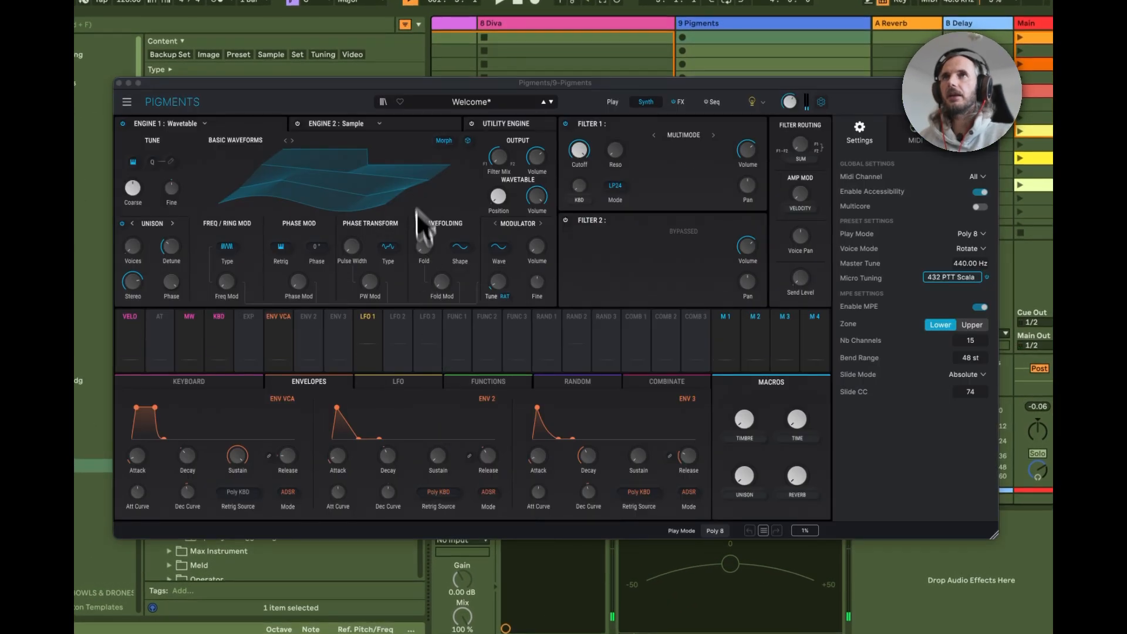
click(448, 106)
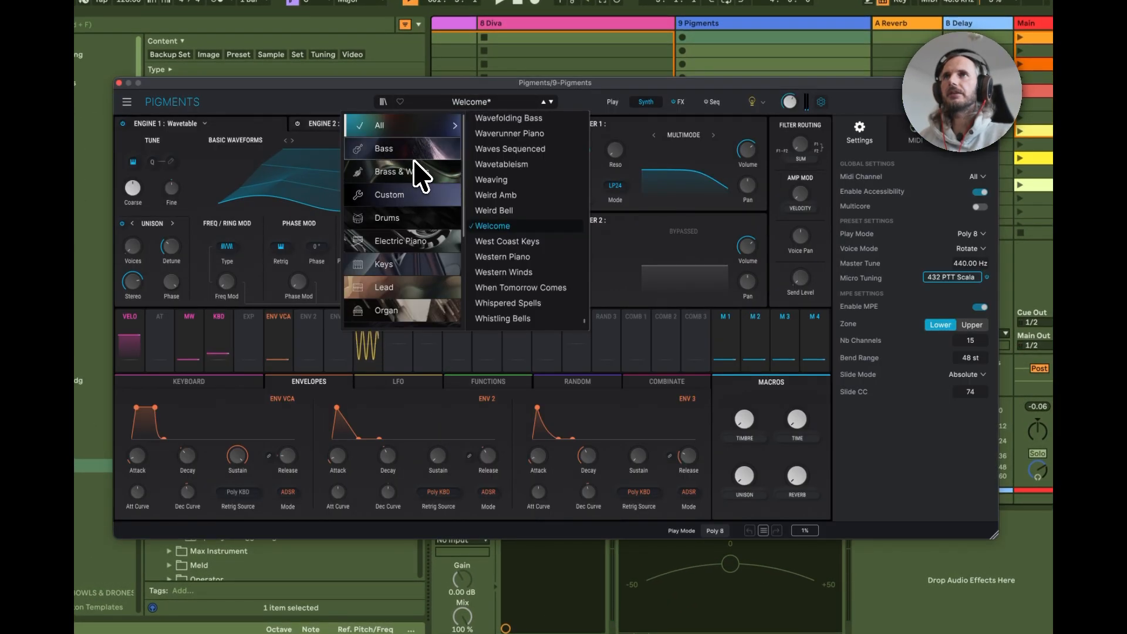
click(429, 276)
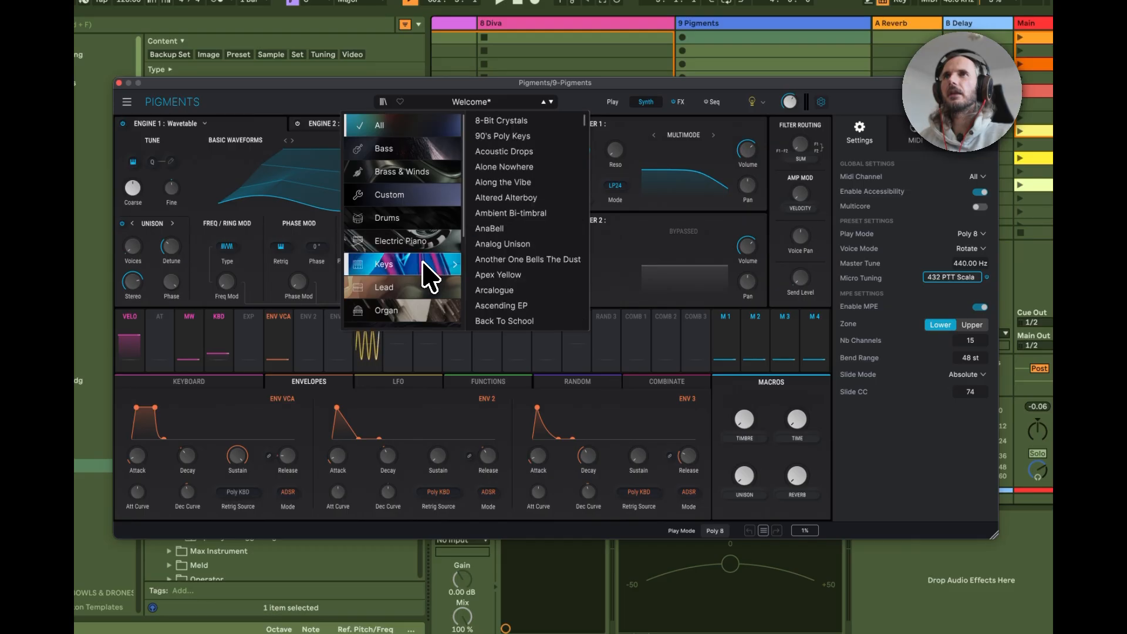
click(508, 230)
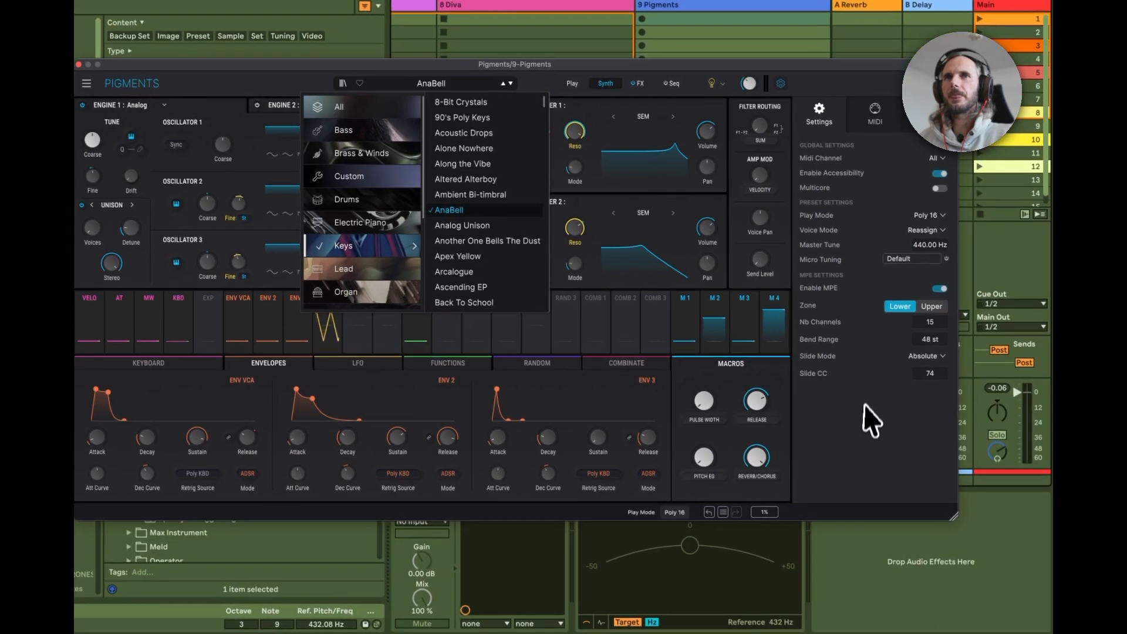
click(864, 412)
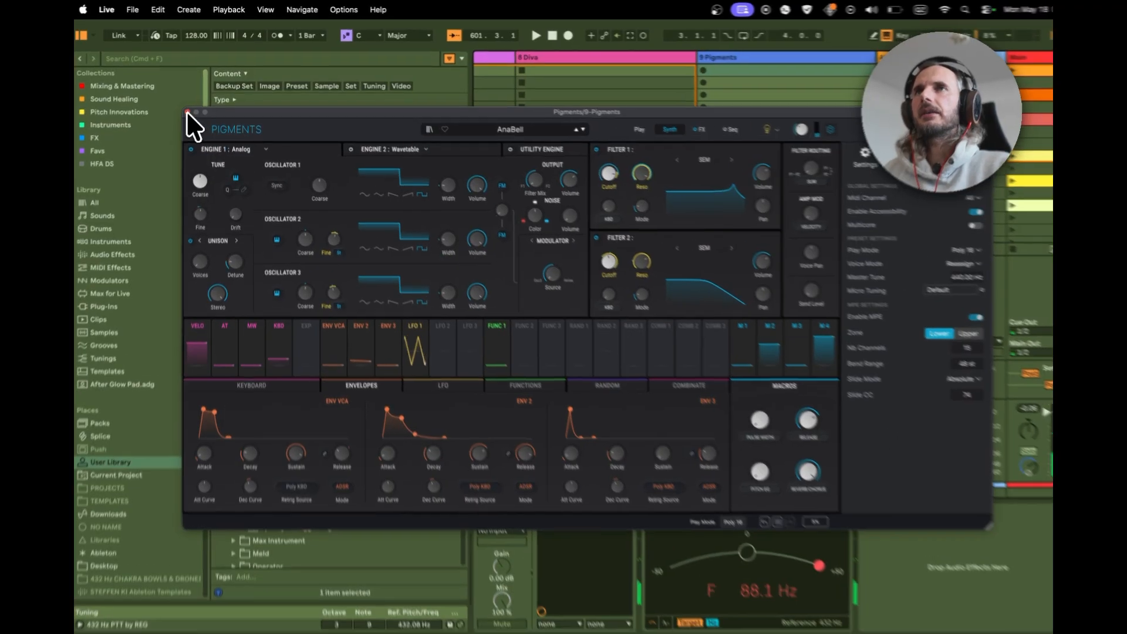
click(189, 108)
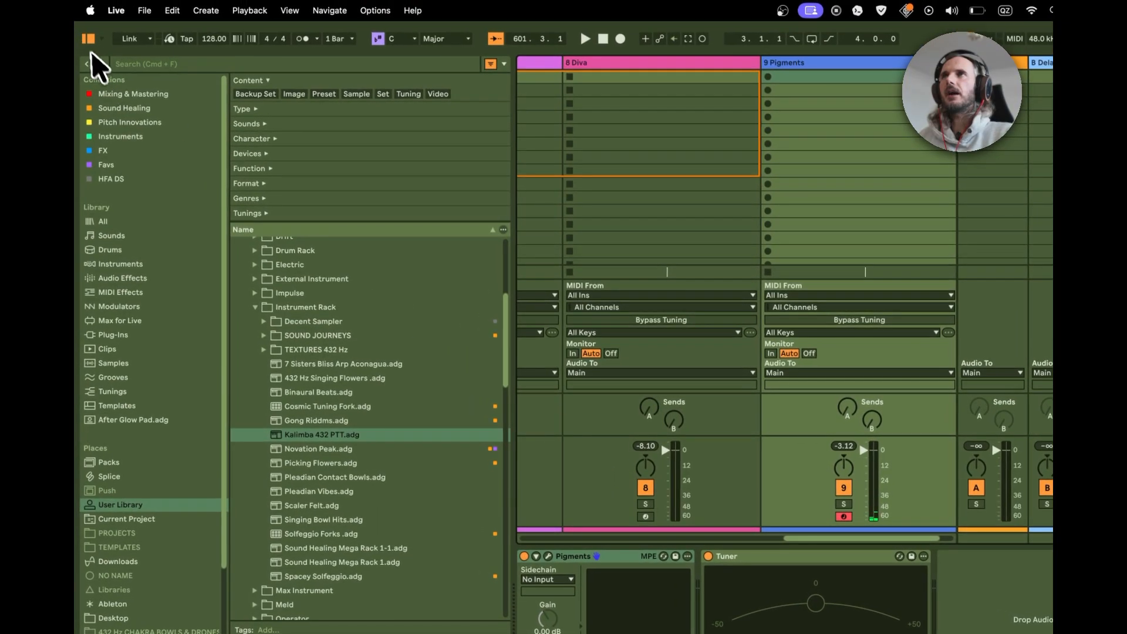
click(84, 37)
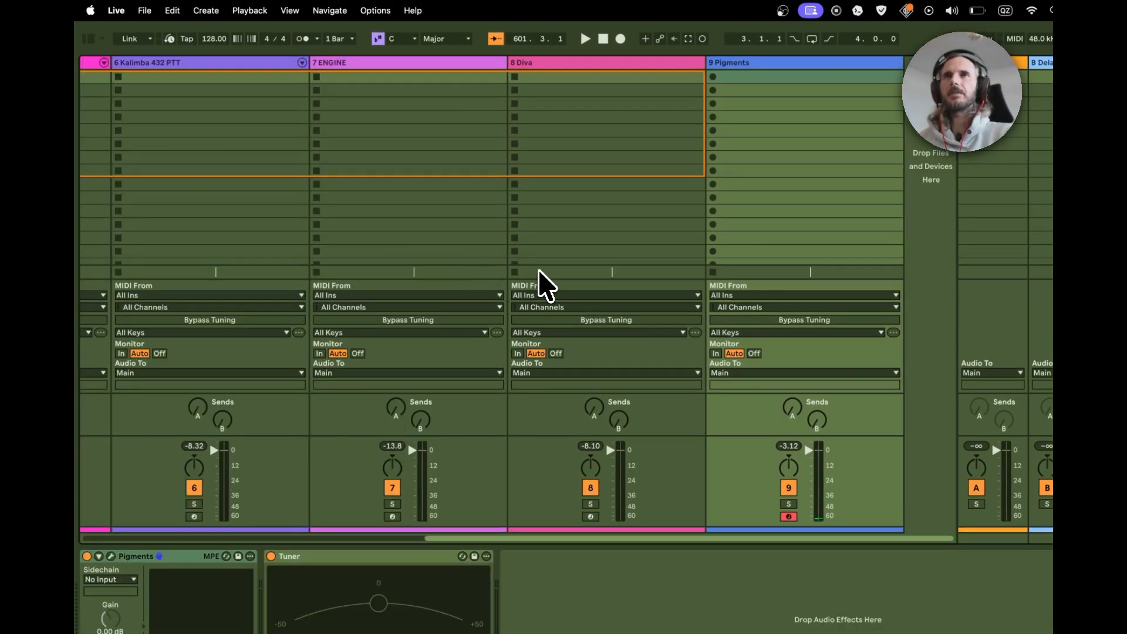